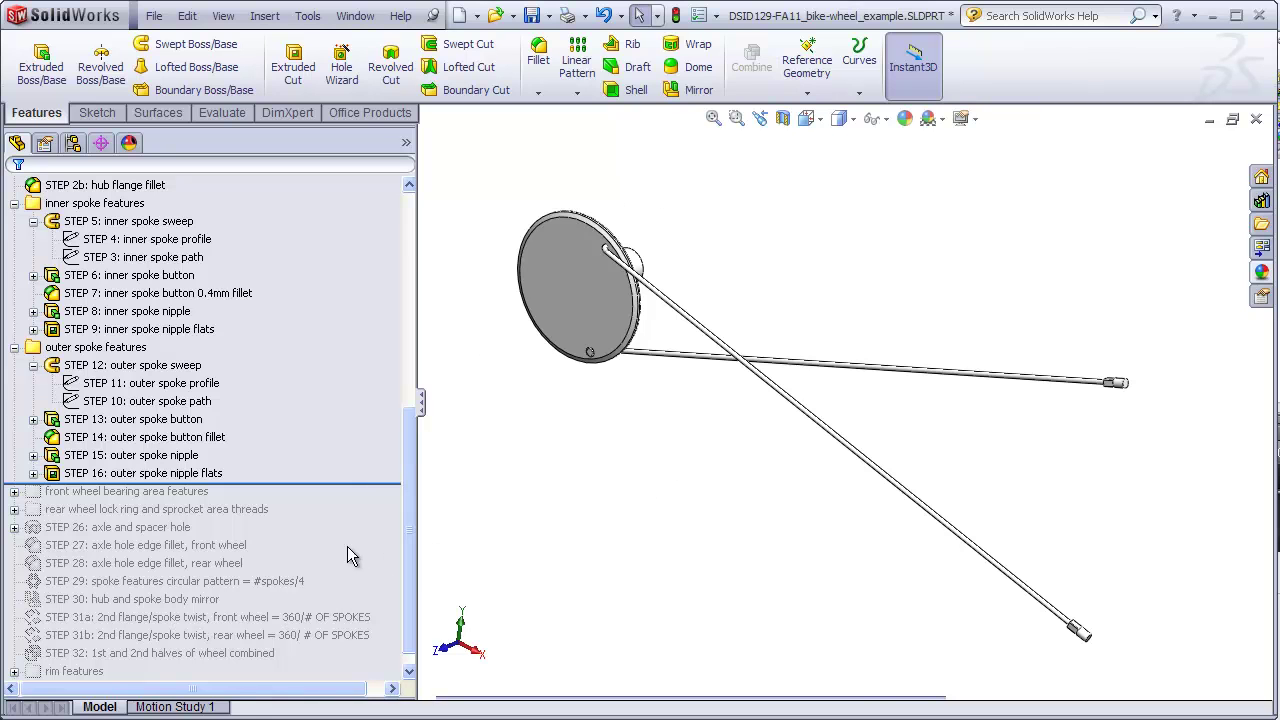
Step: Roll the feature tree back to just before STEP 17
drag(354, 485, 345, 500)
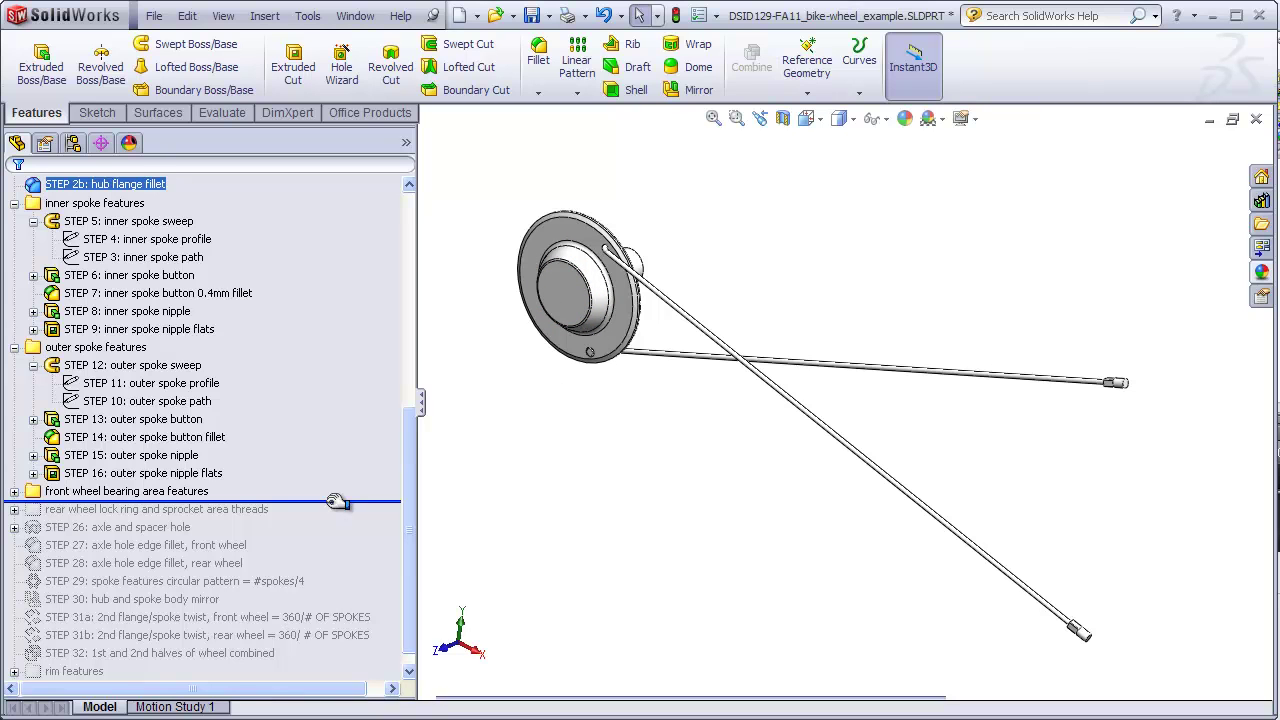
drag(338, 500, 336, 536)
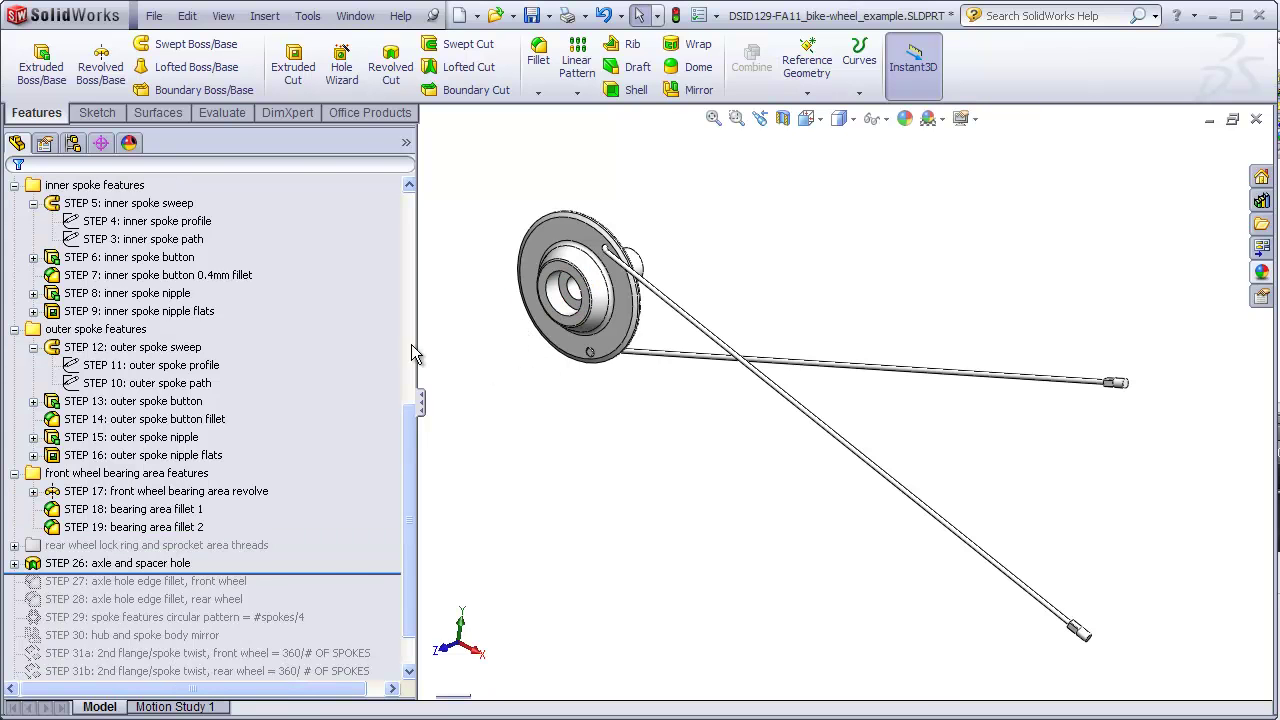
drag(328, 572, 328, 487)
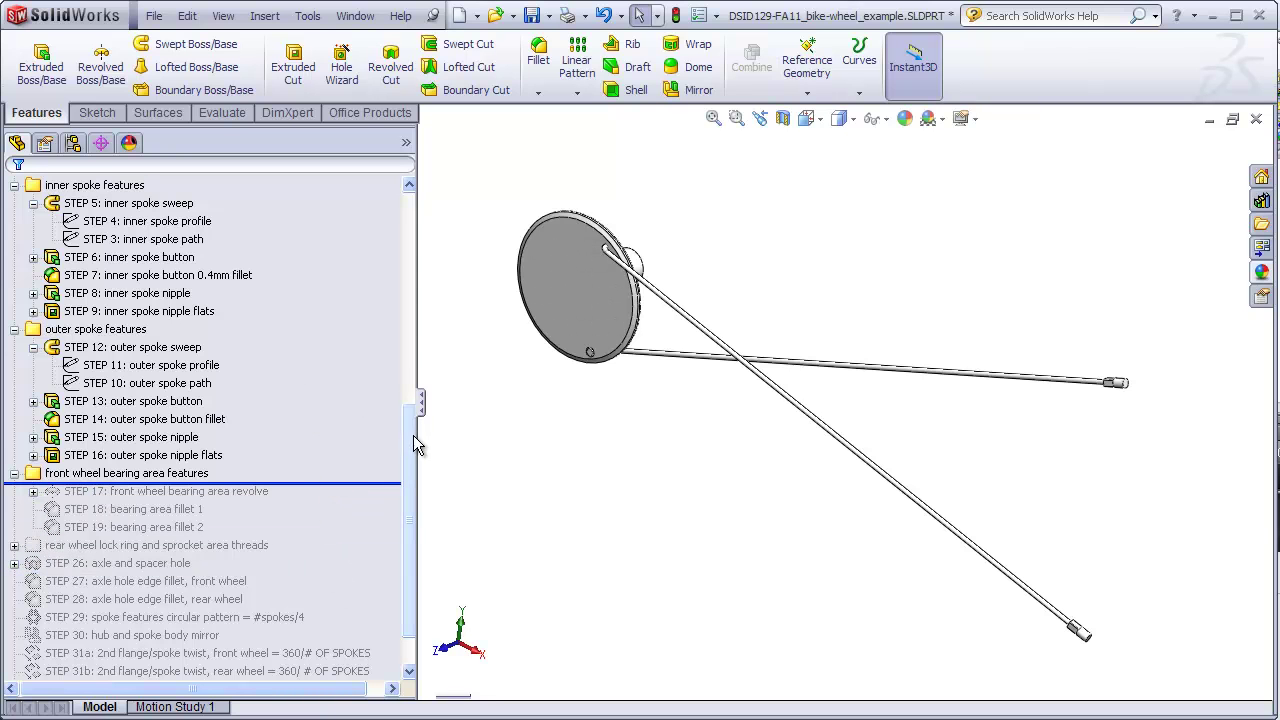
drag(413, 435, 250, 70)
Step: Show Axis1 and the layout sketches, highlighting the hub cross section and bearing area sketches
click(223, 15)
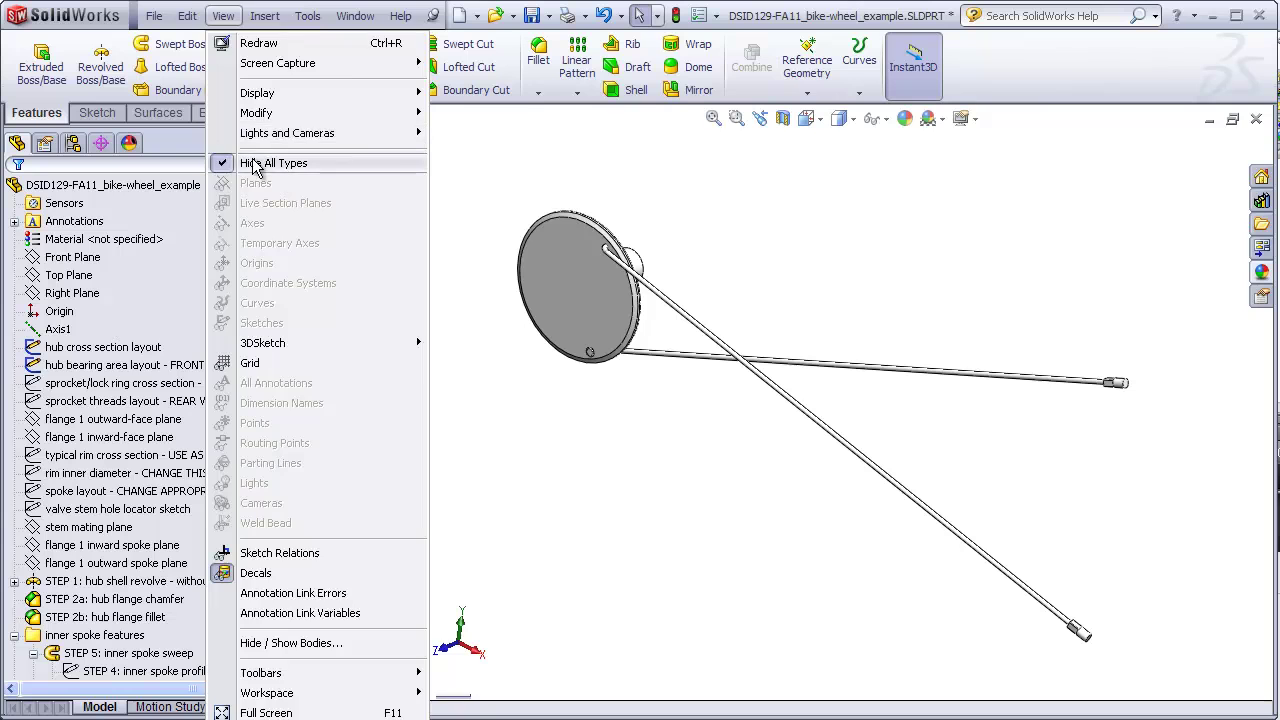
click(252, 160)
click(84, 349)
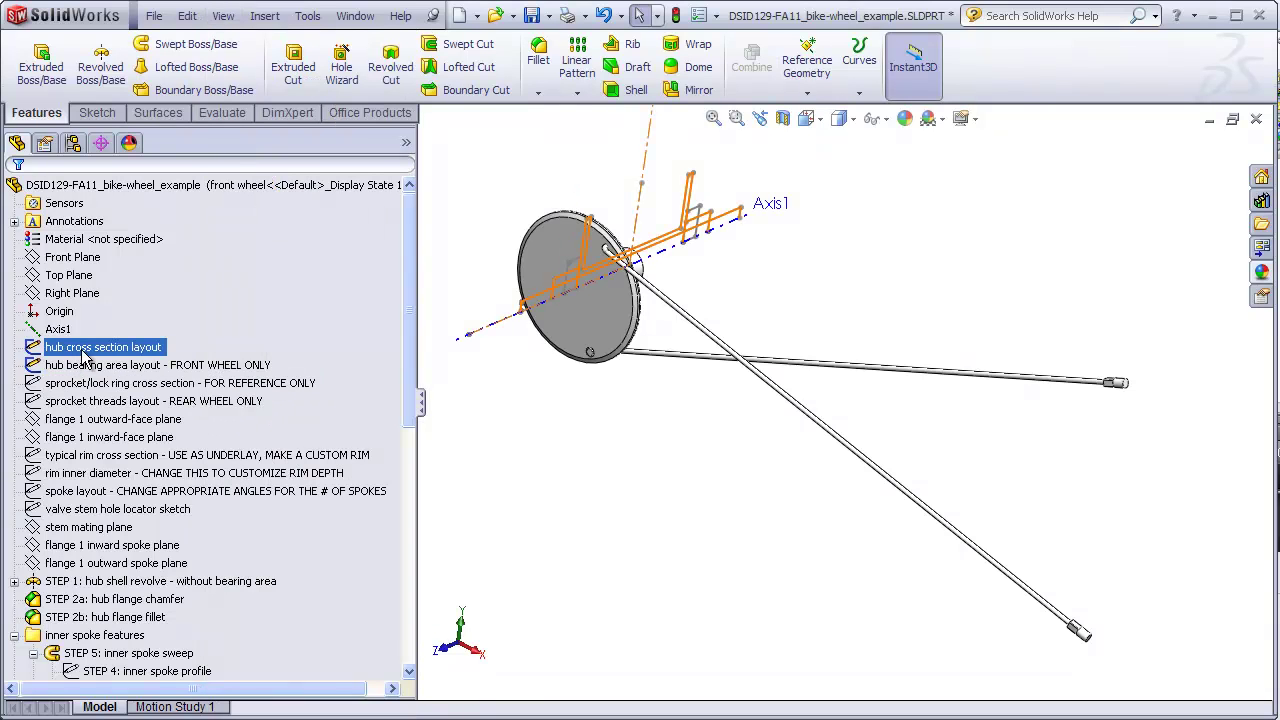
click(60, 369)
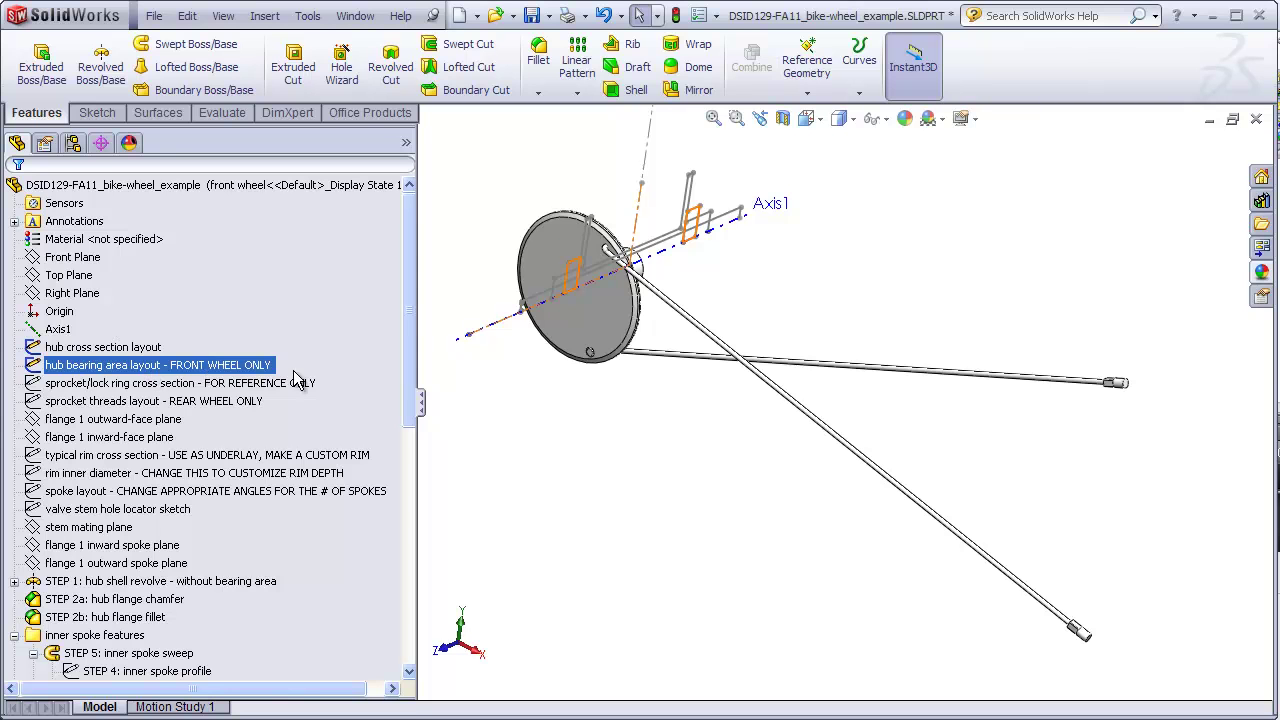
key(Escape)
Step: View the hub from the Right and inspect the bearing area sketch from several angles
middle_drag(675, 369, 625, 273)
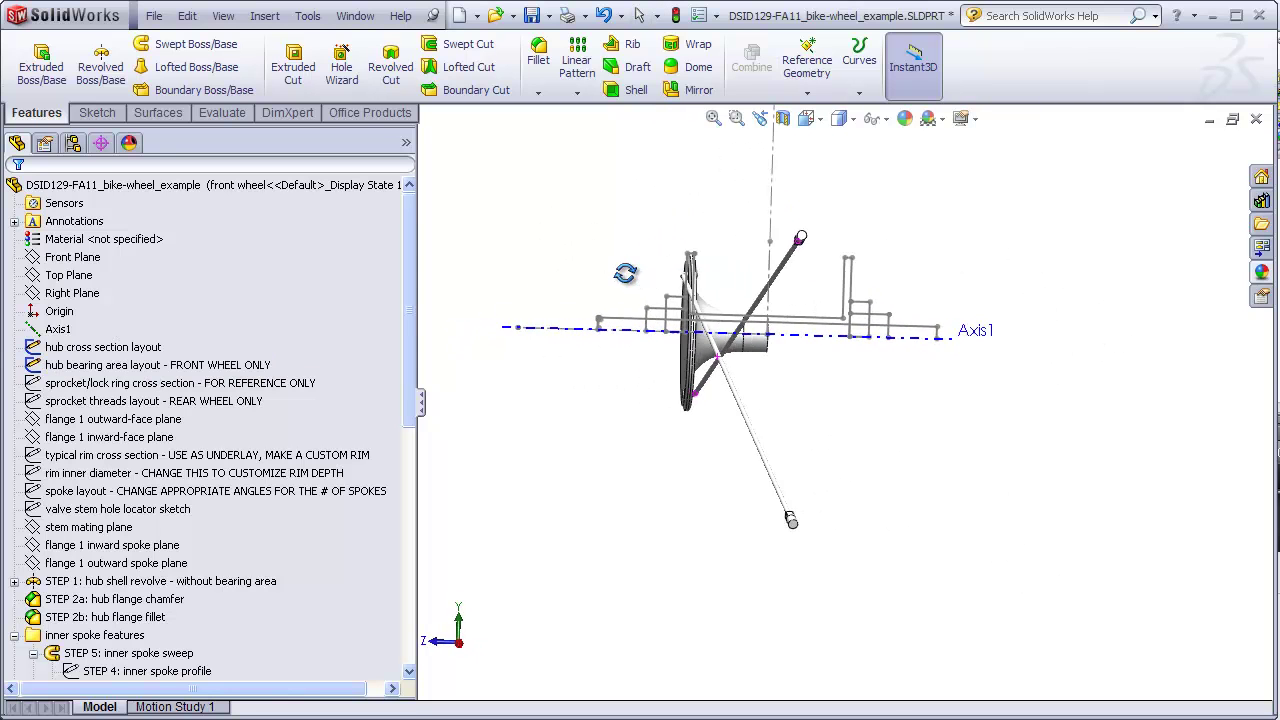
click(812, 119)
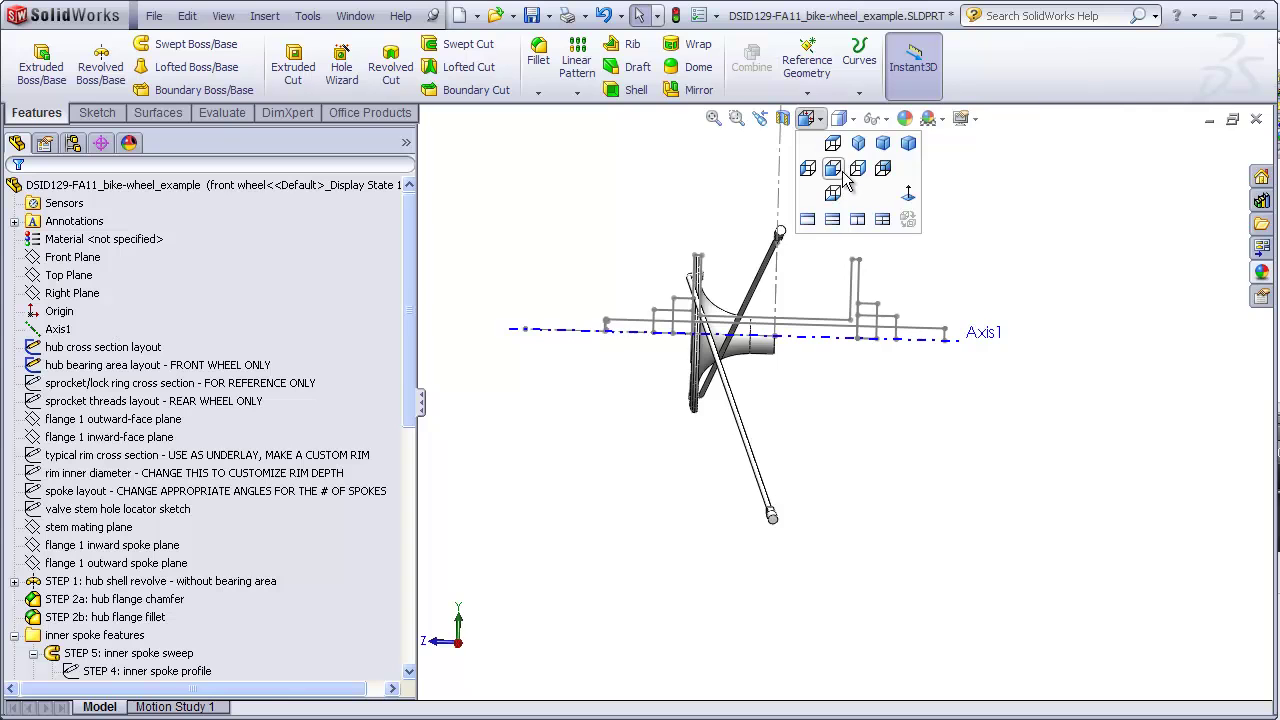
click(857, 170)
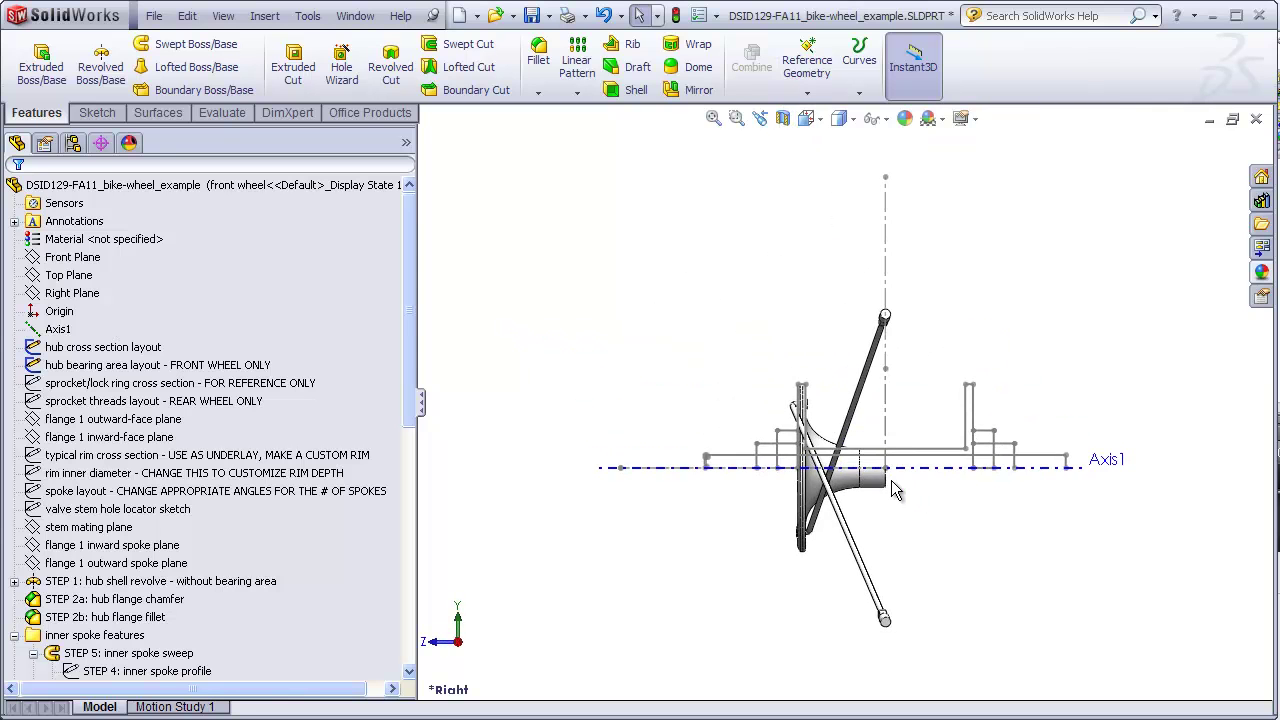
scroll(790, 474, down, 1)
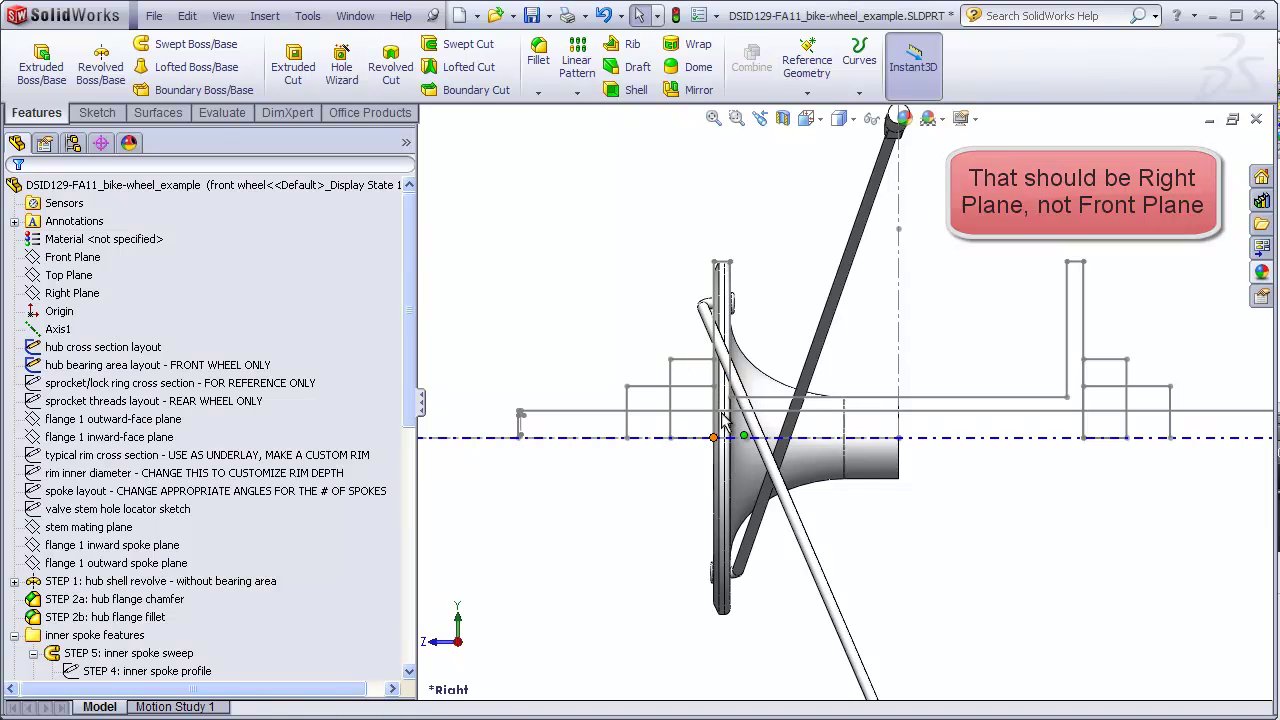
click(671, 360)
click(588, 320)
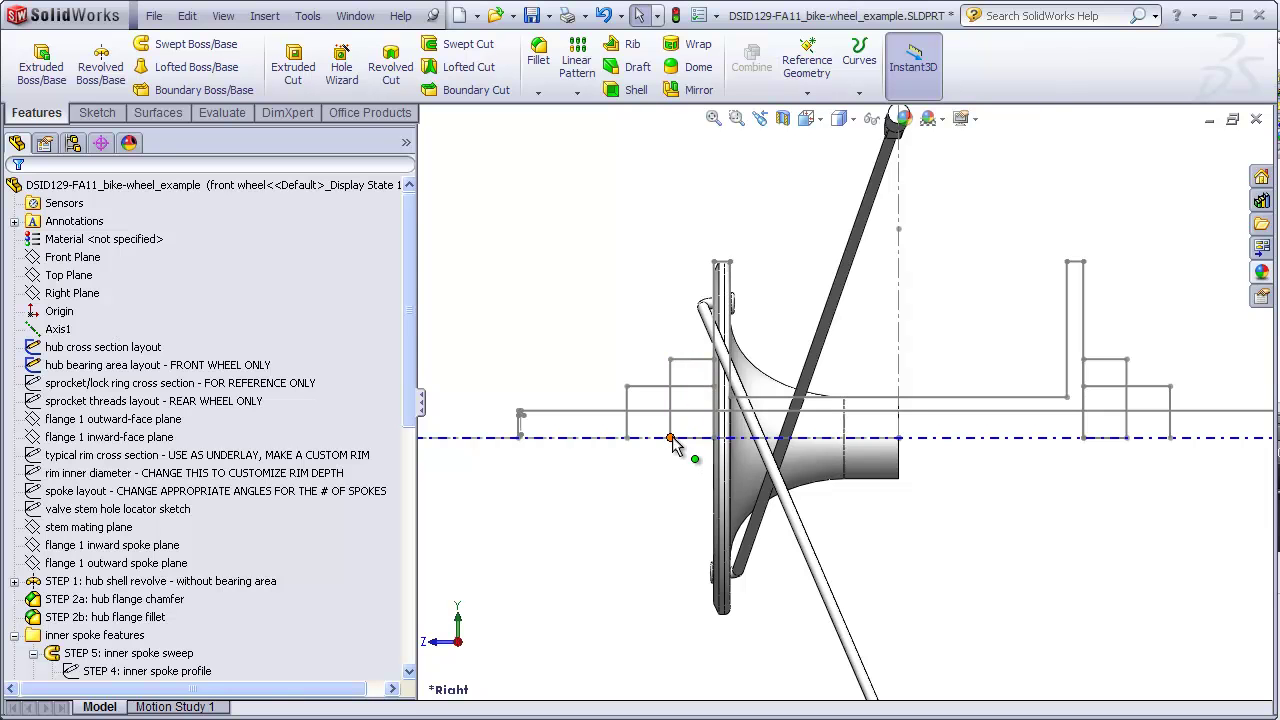
middle_drag(641, 366, 749, 440)
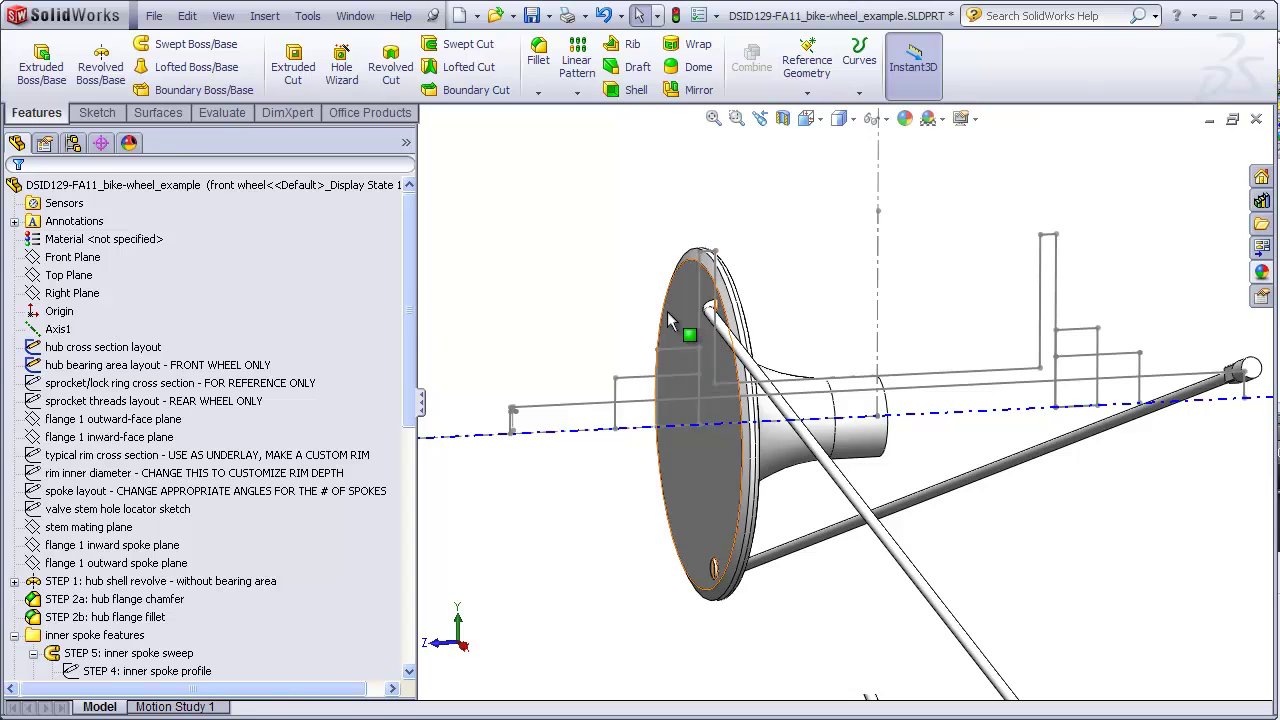
middle_drag(670, 320, 447, 310)
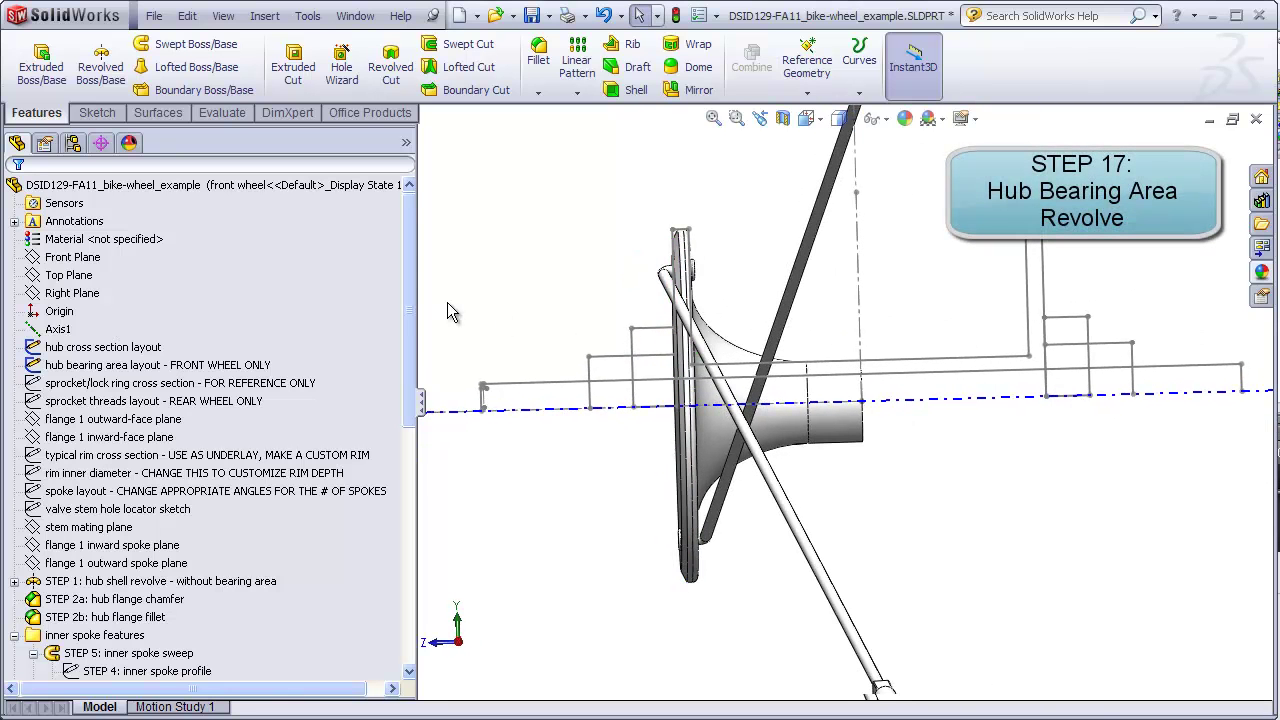
Step: Start a Right Plane sketch and convert the bearing area and cross section layout lines into it
click(72, 292)
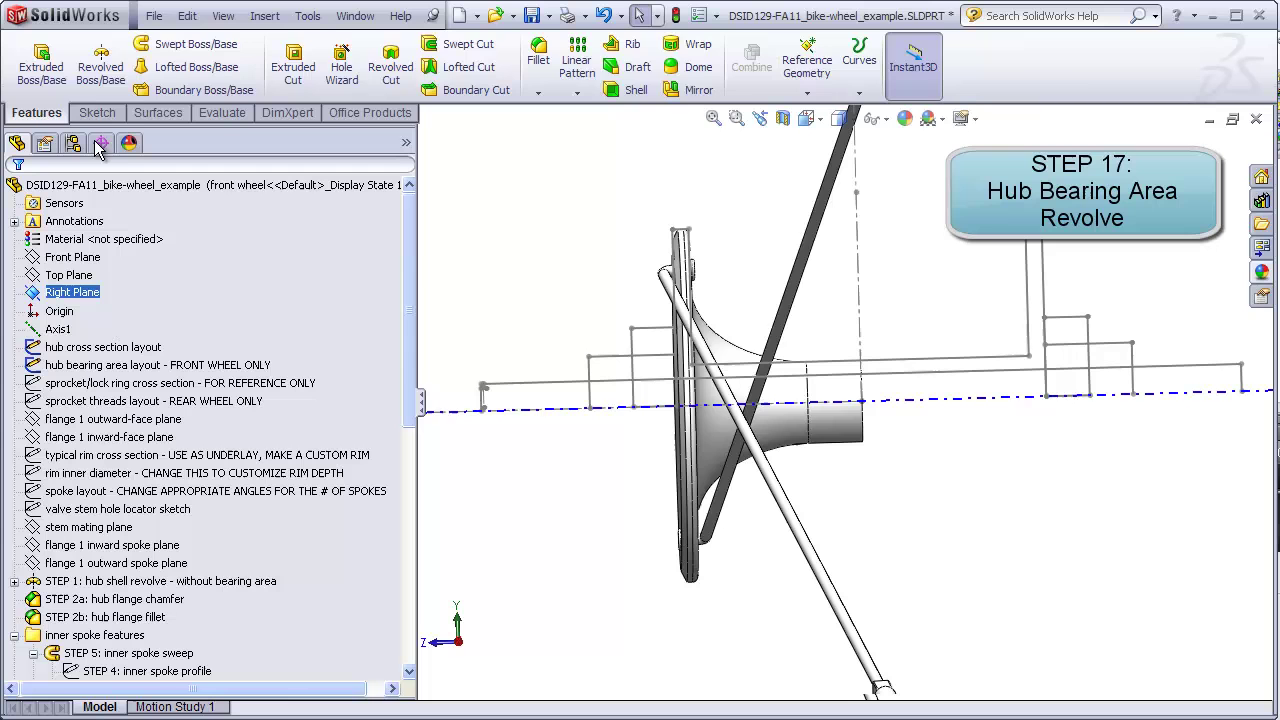
click(97, 112)
click(33, 60)
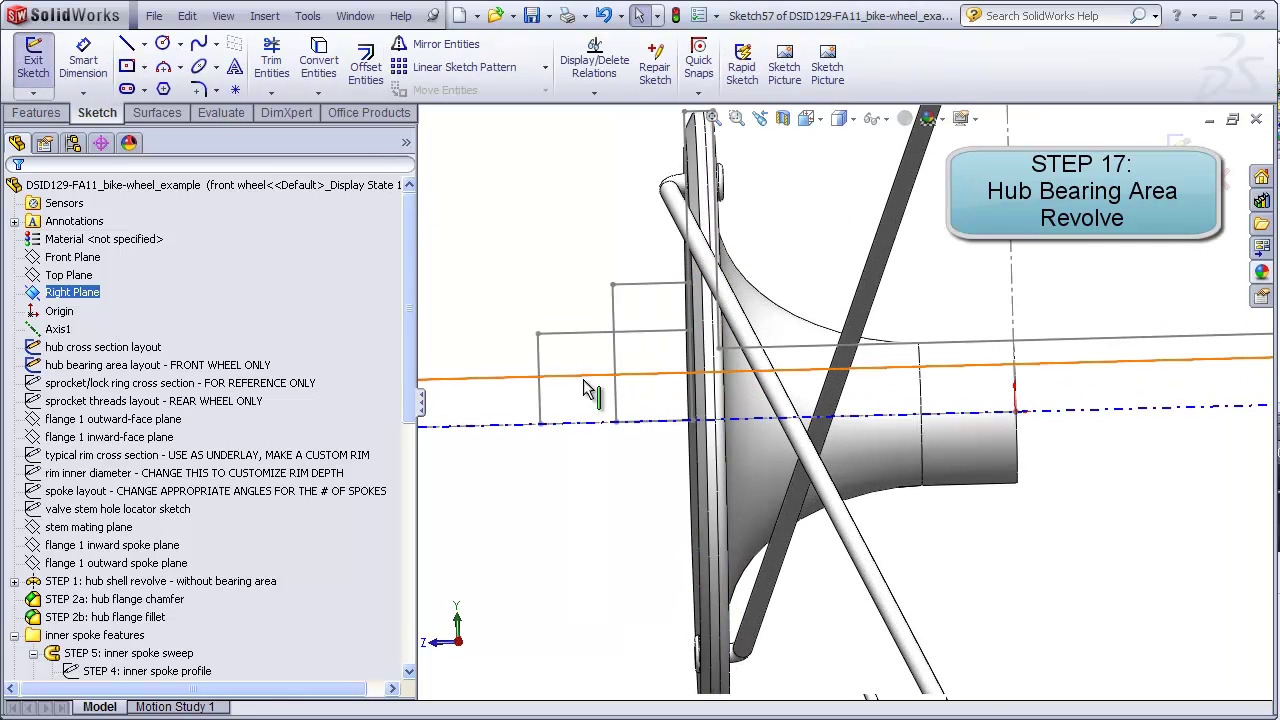
click(616, 398)
ctrl+click(651, 430)
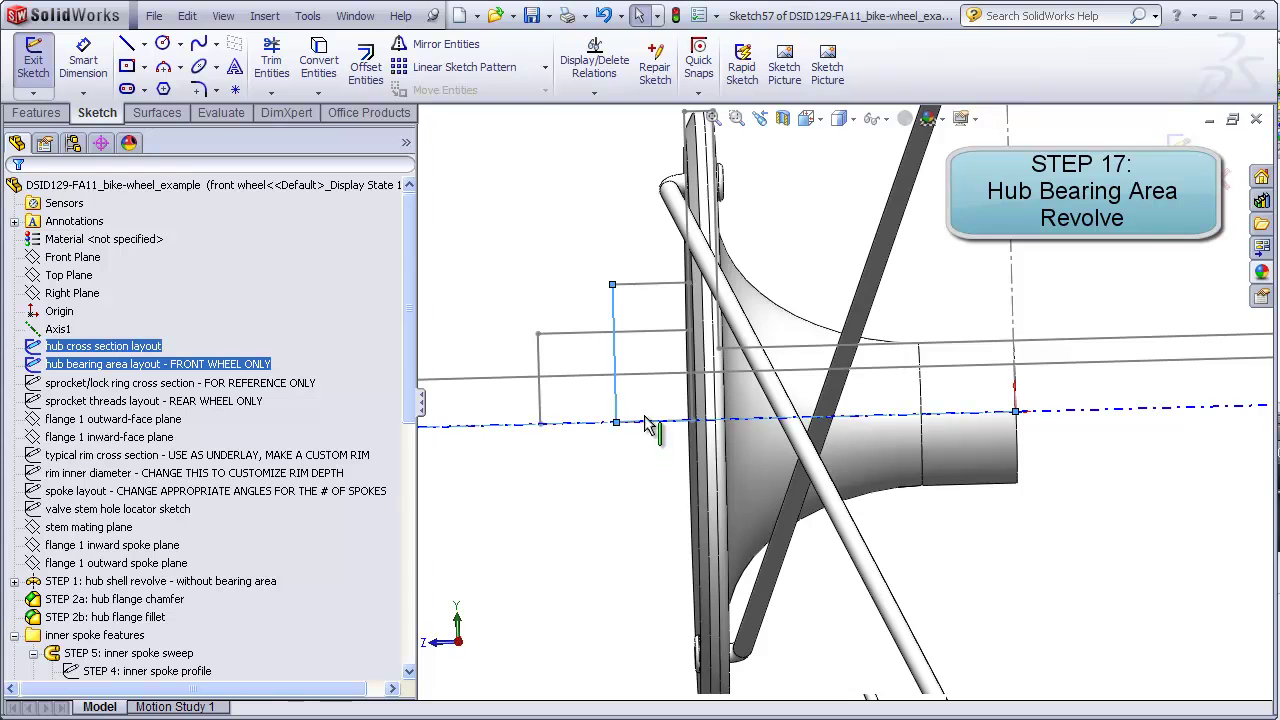
middle_drag(651, 430, 665, 368)
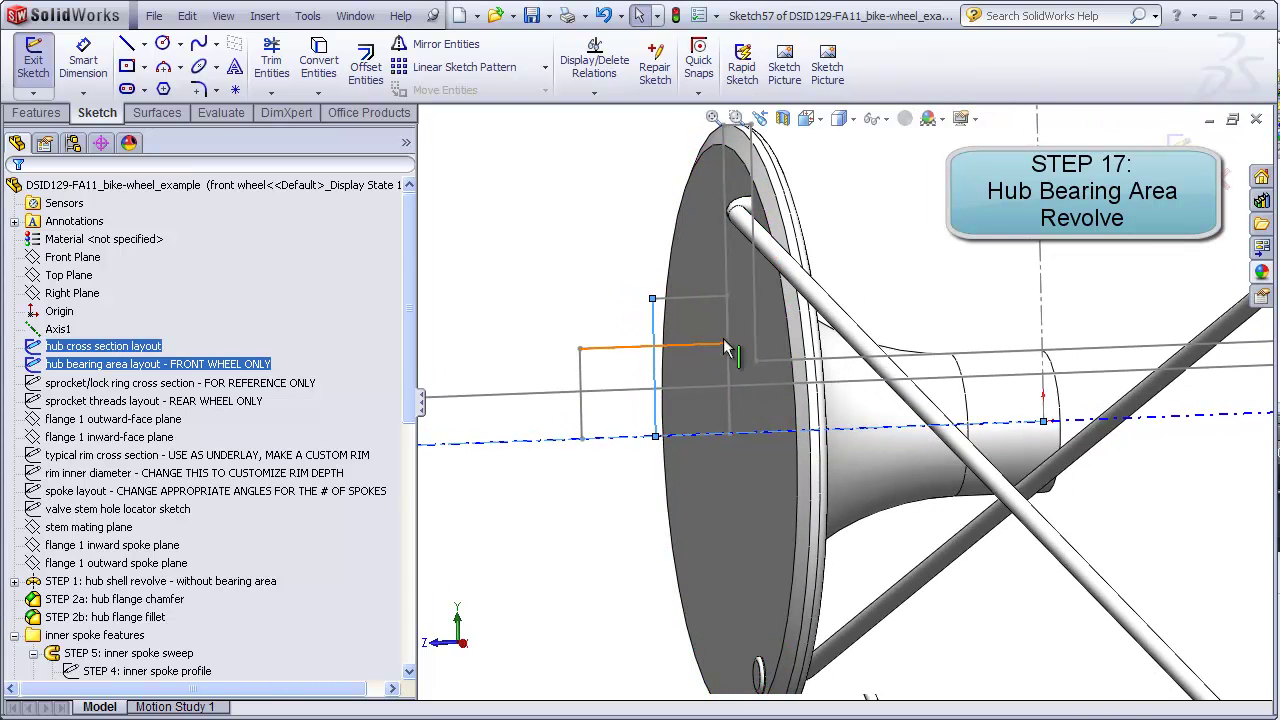
drag(729, 432, 722, 125)
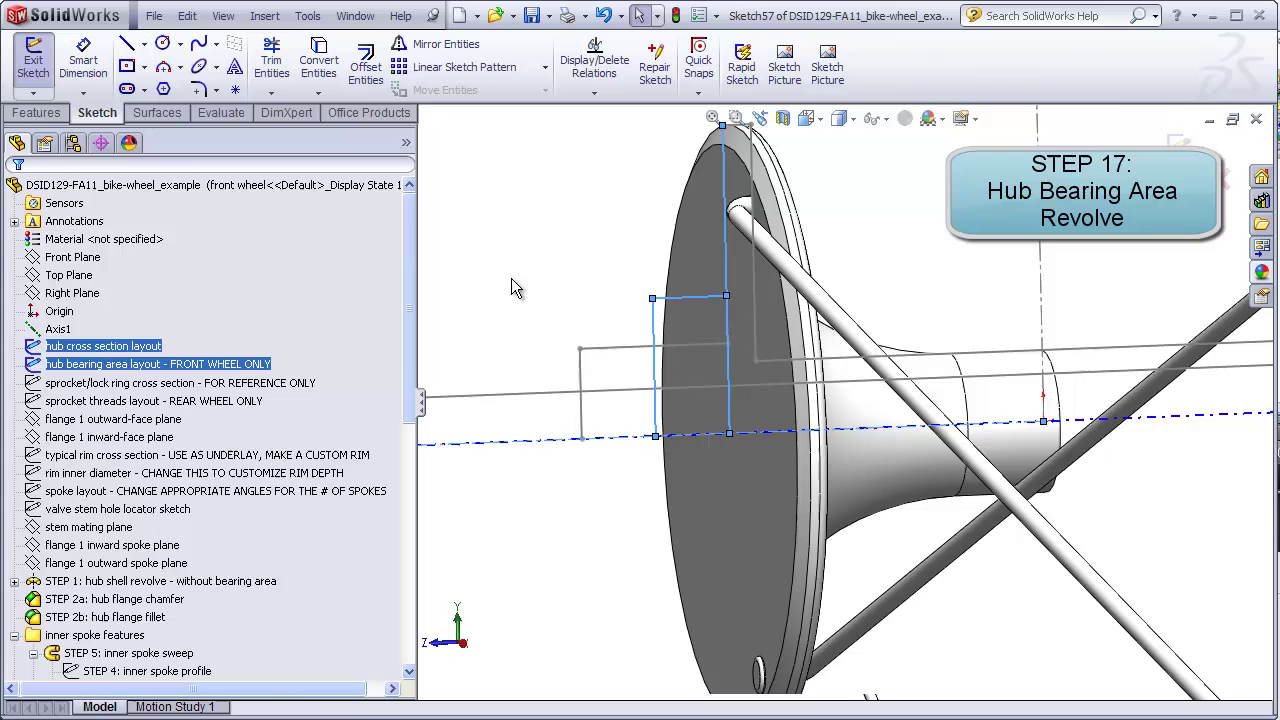
click(319, 62)
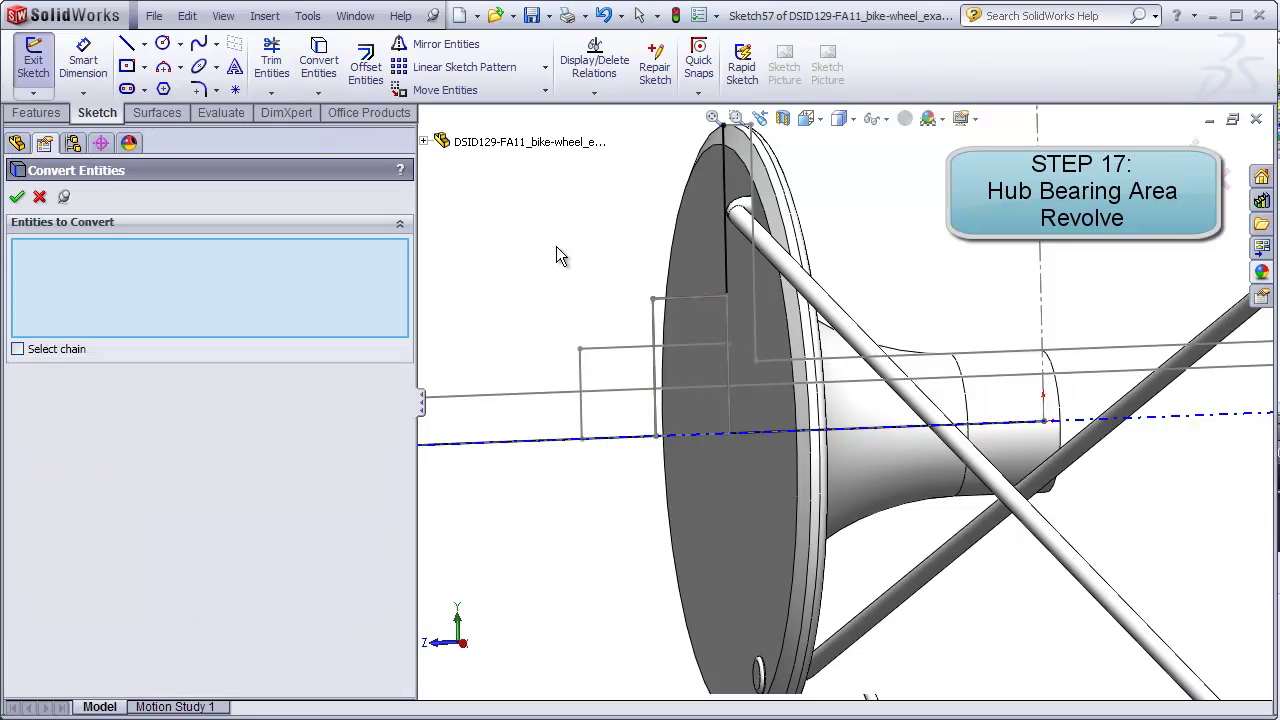
click(18, 198)
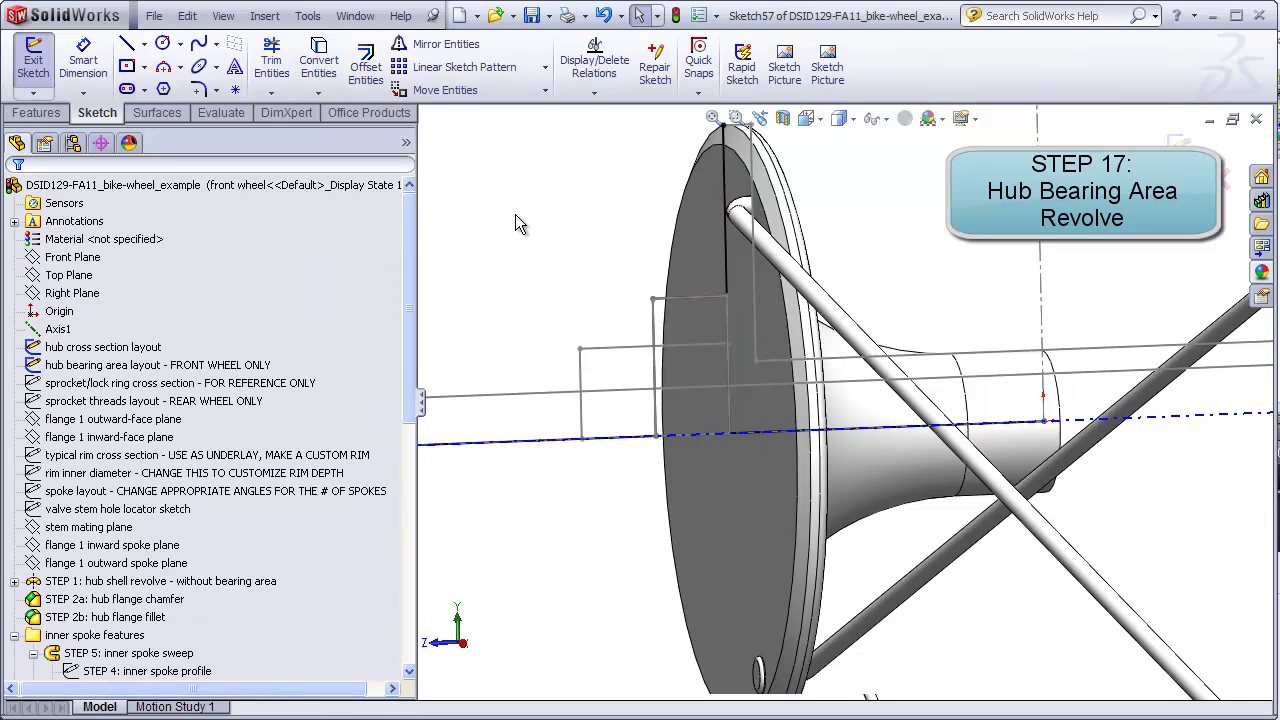
Step: Hide the reference geometry and power-trim the converted lines down to a closed rectangle
click(222, 16)
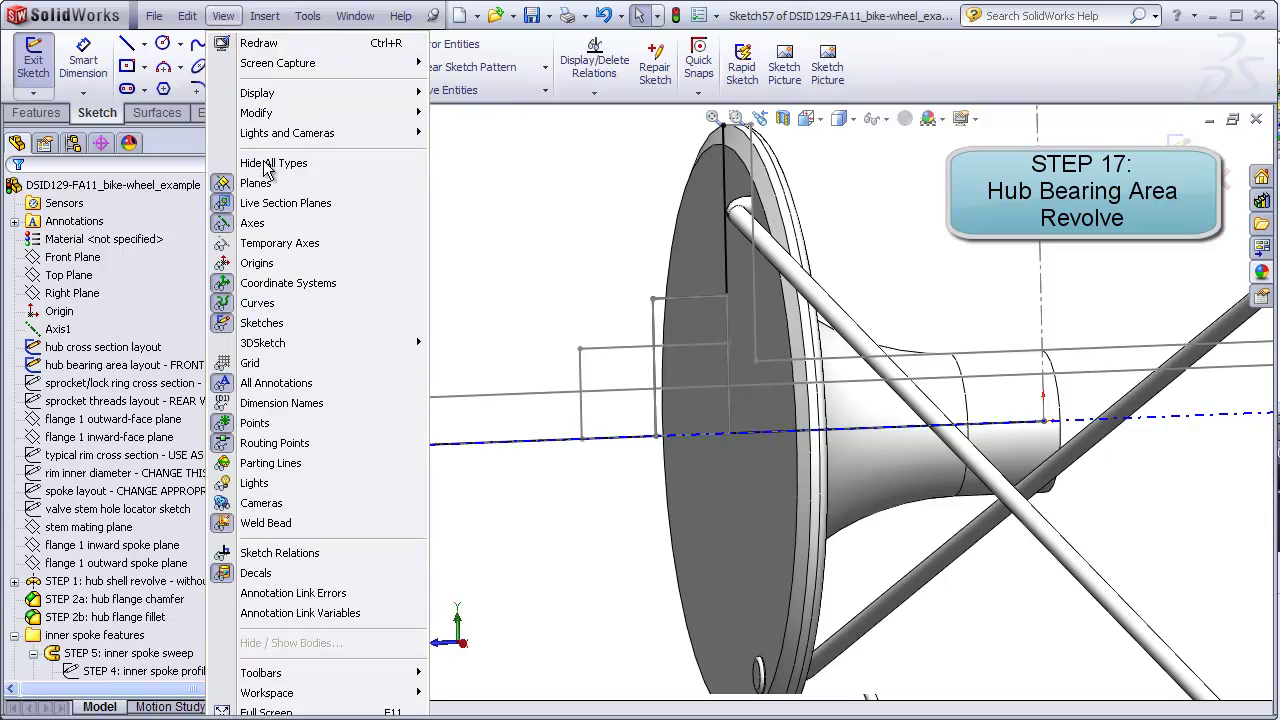
click(273, 163)
click(296, 94)
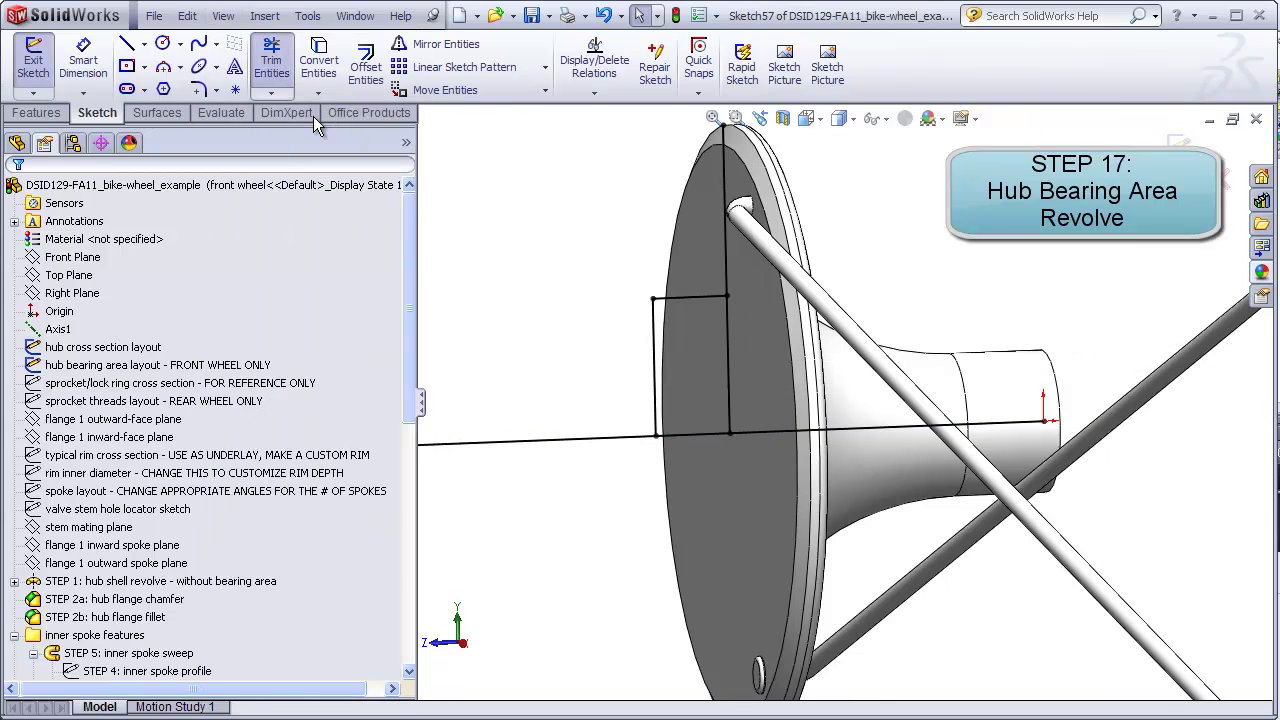
mouse_move(764, 447)
mouse_down()
mouse_move(766, 344)
mouse_move(727, 274)
mouse_up()
key(Escape)
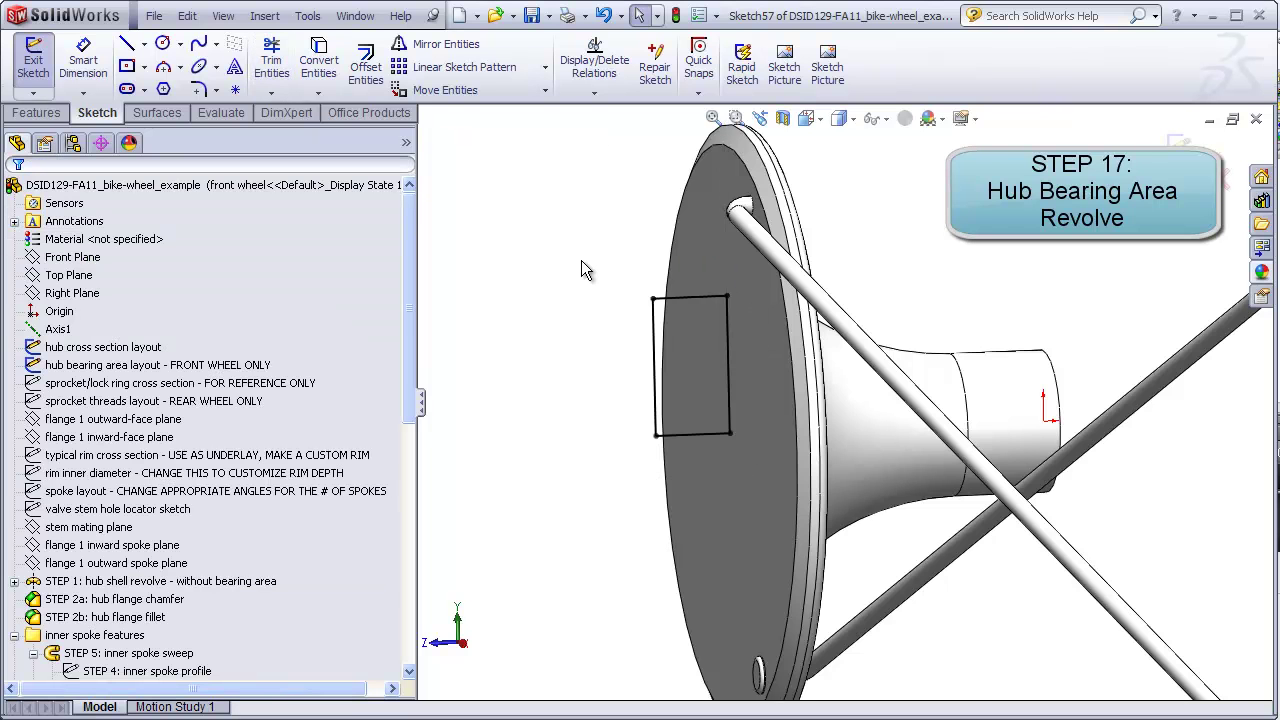
mouse_move(581, 260)
middle_down()
mouse_move(571, 251)
mouse_move(565, 268)
middle_up()
scroll(995, 345, down, 2)
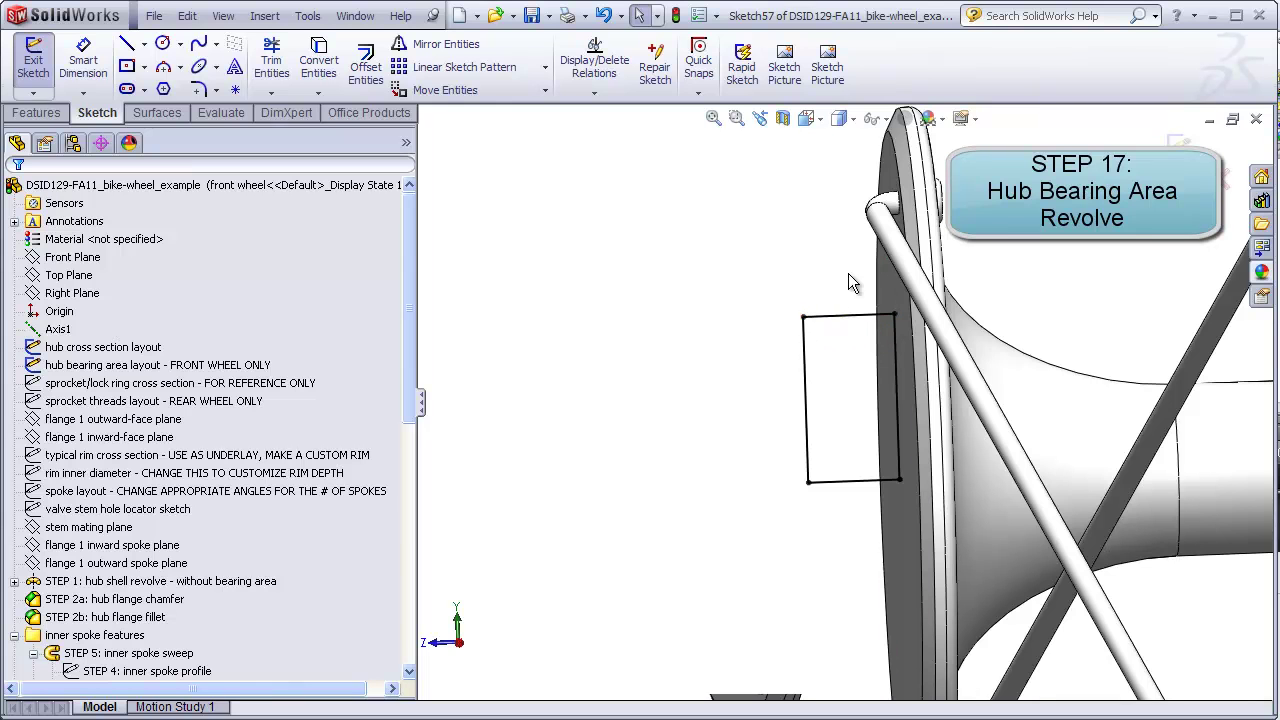
middle_drag(880, 265, 927, 240)
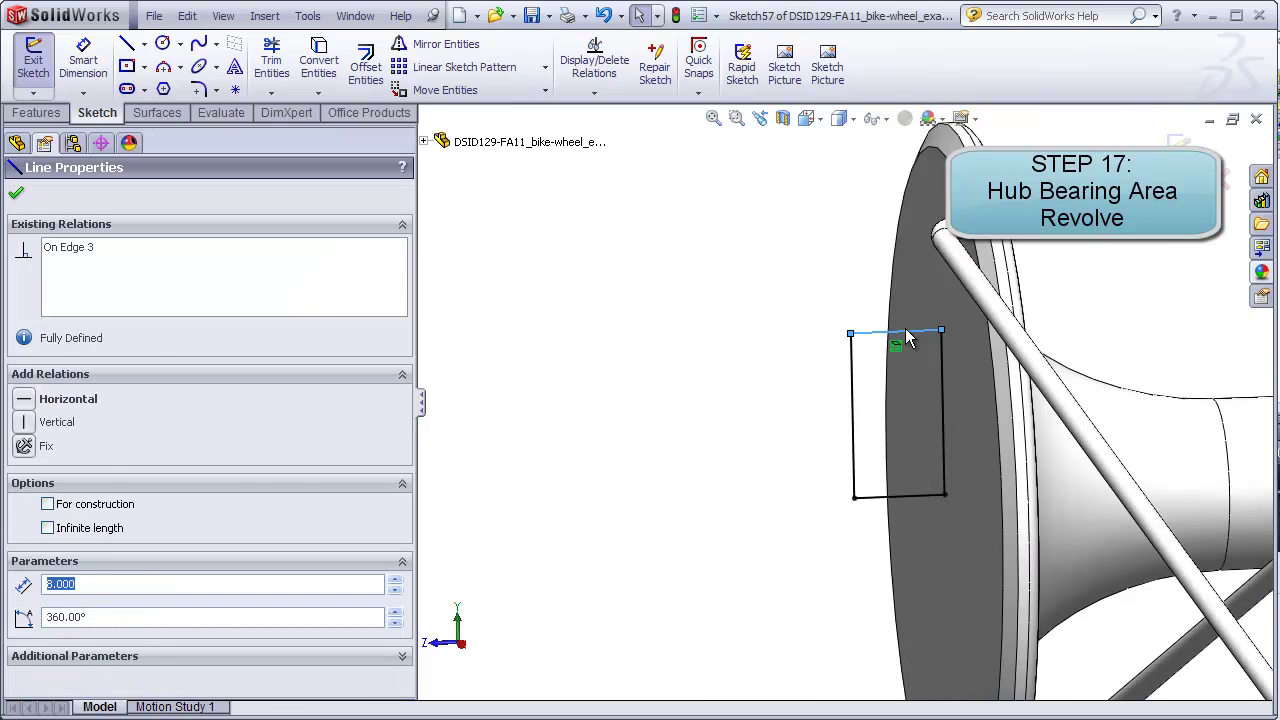
Step: Replace the rectangle's top edge with a three-point arc
key(Escape)
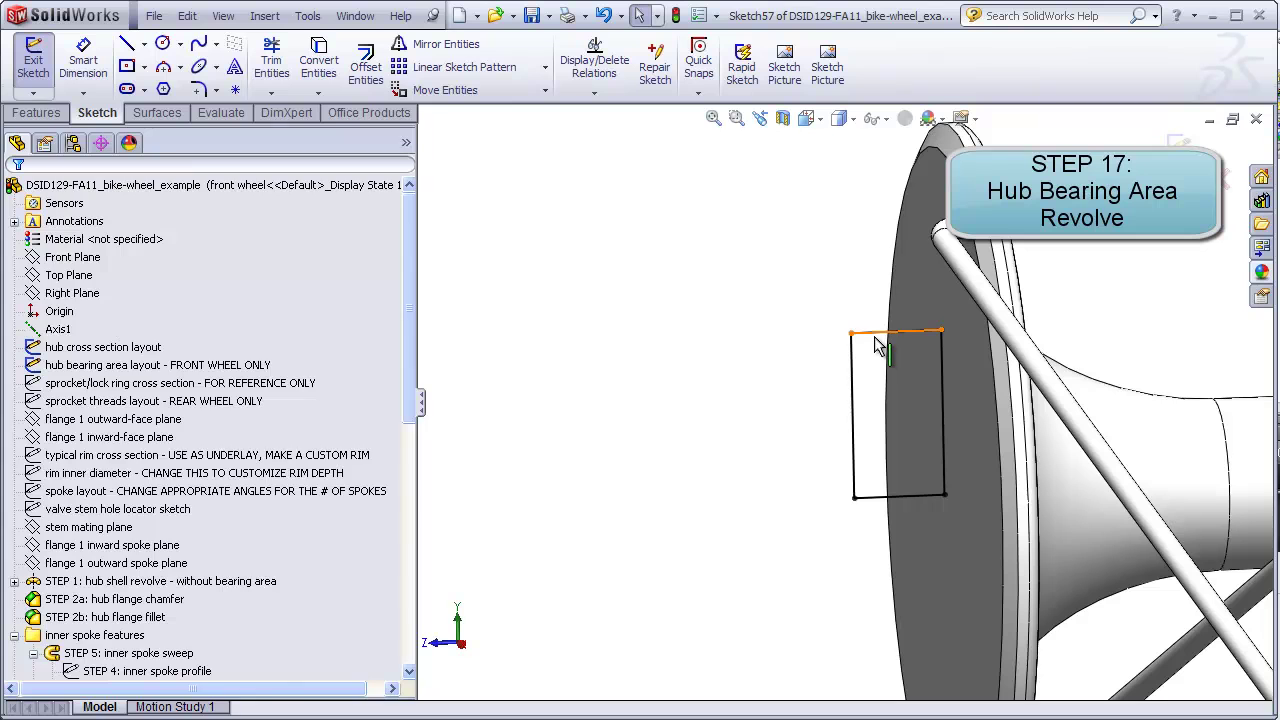
click(876, 333)
key(Delete)
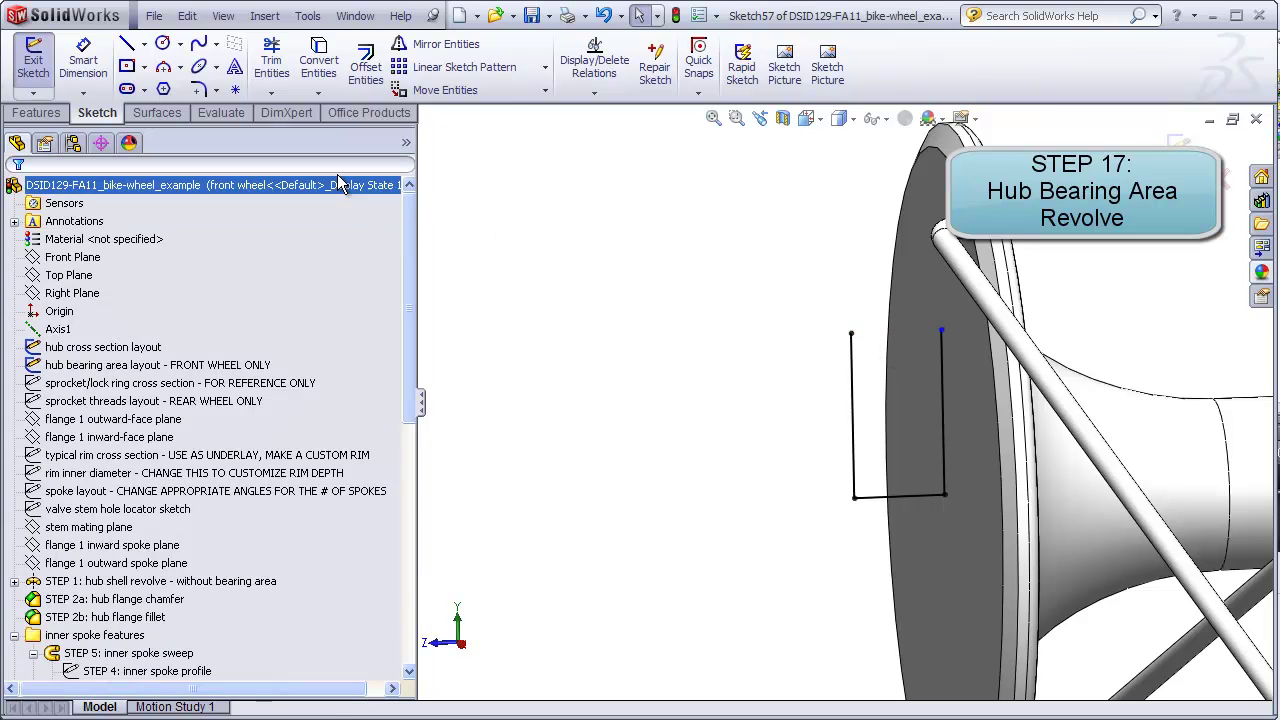
click(163, 68)
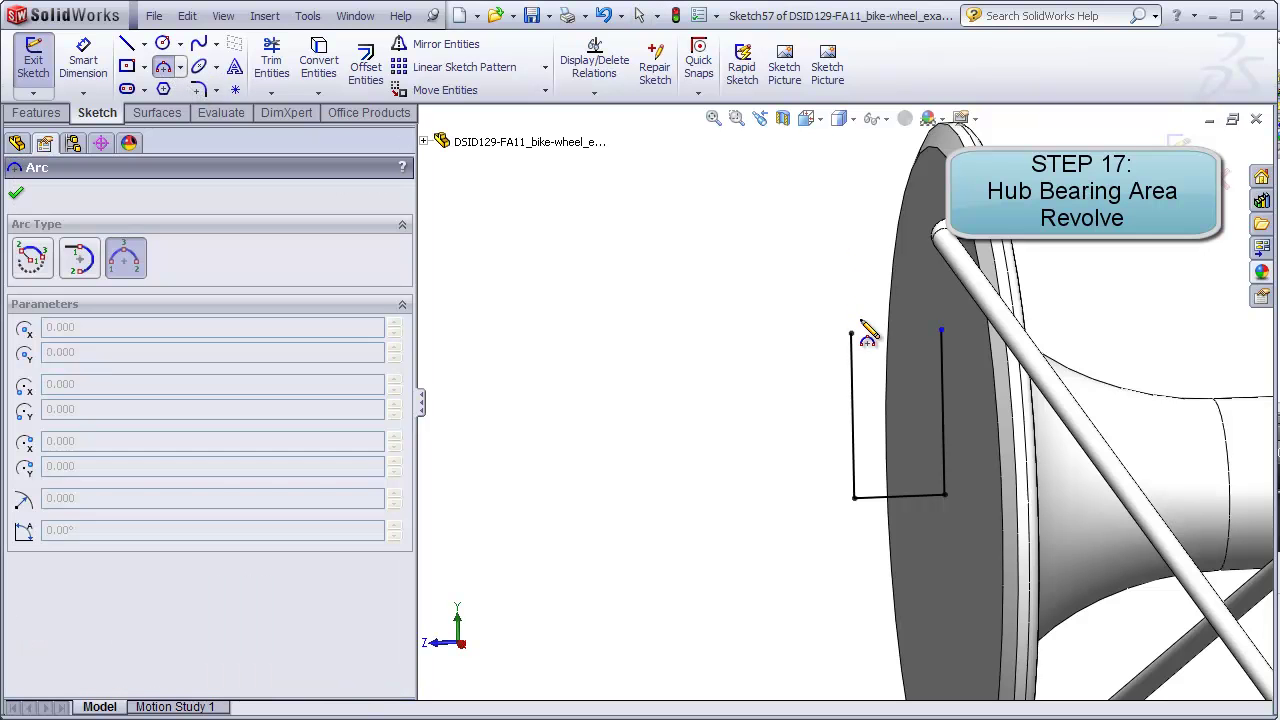
click(851, 333)
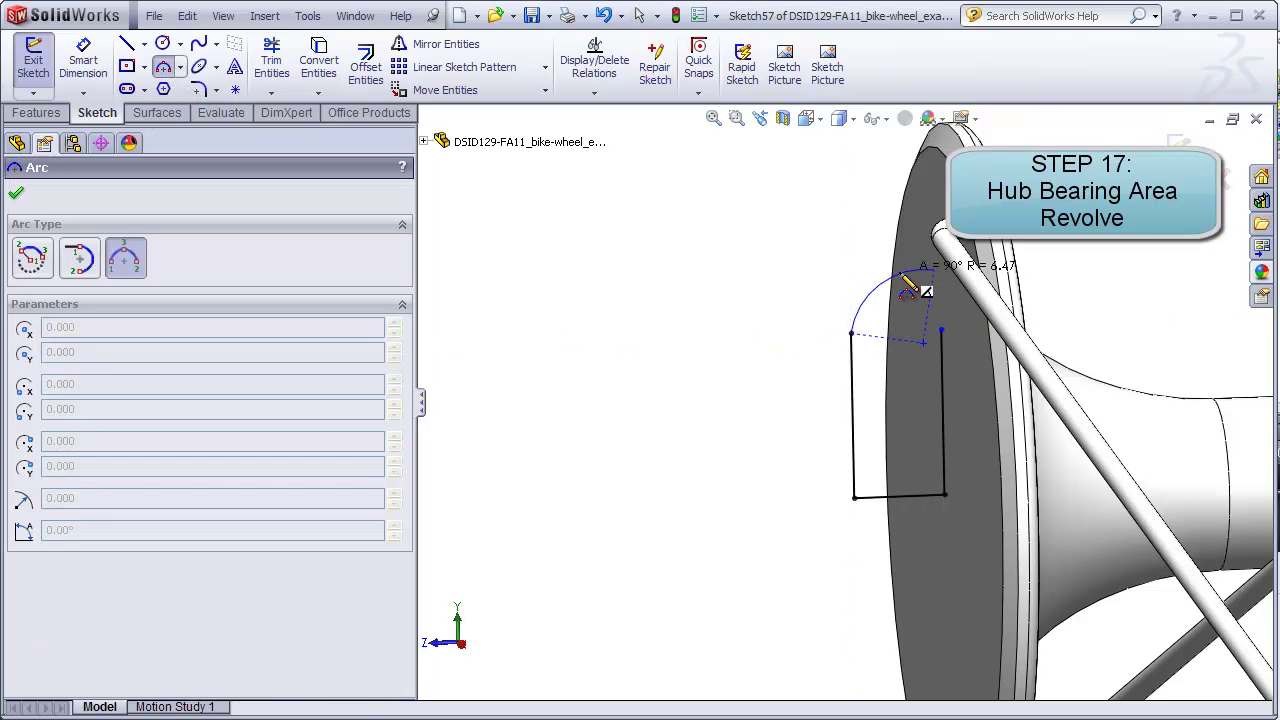
click(933, 270)
click(878, 285)
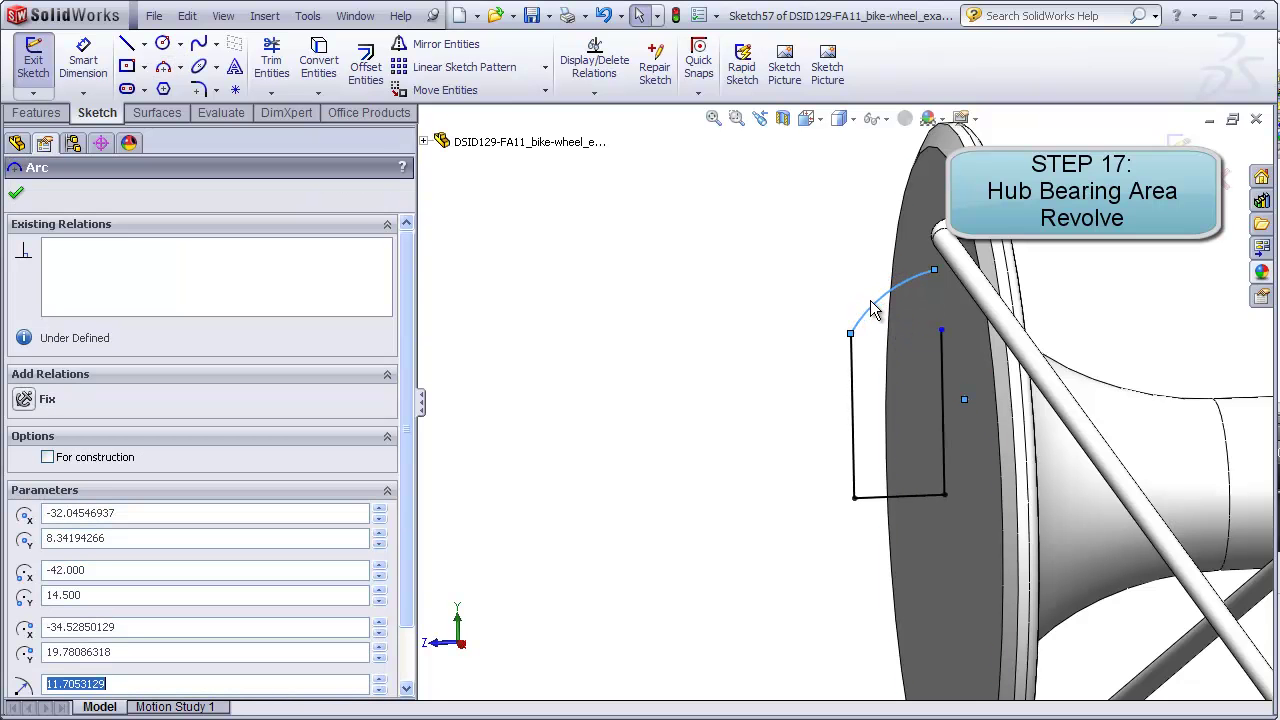
Step: Merge the arc's top endpoint onto the line's top endpoint
click(934, 271)
ctrl+click(941, 329)
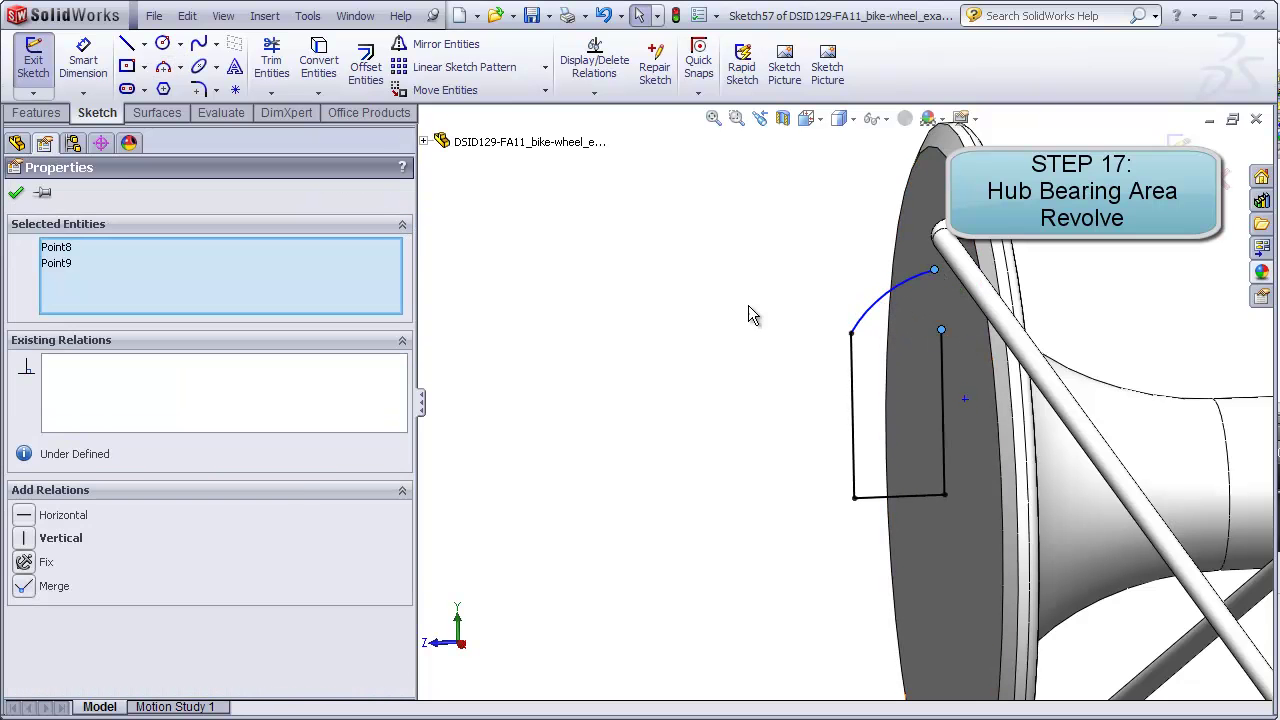
click(35, 588)
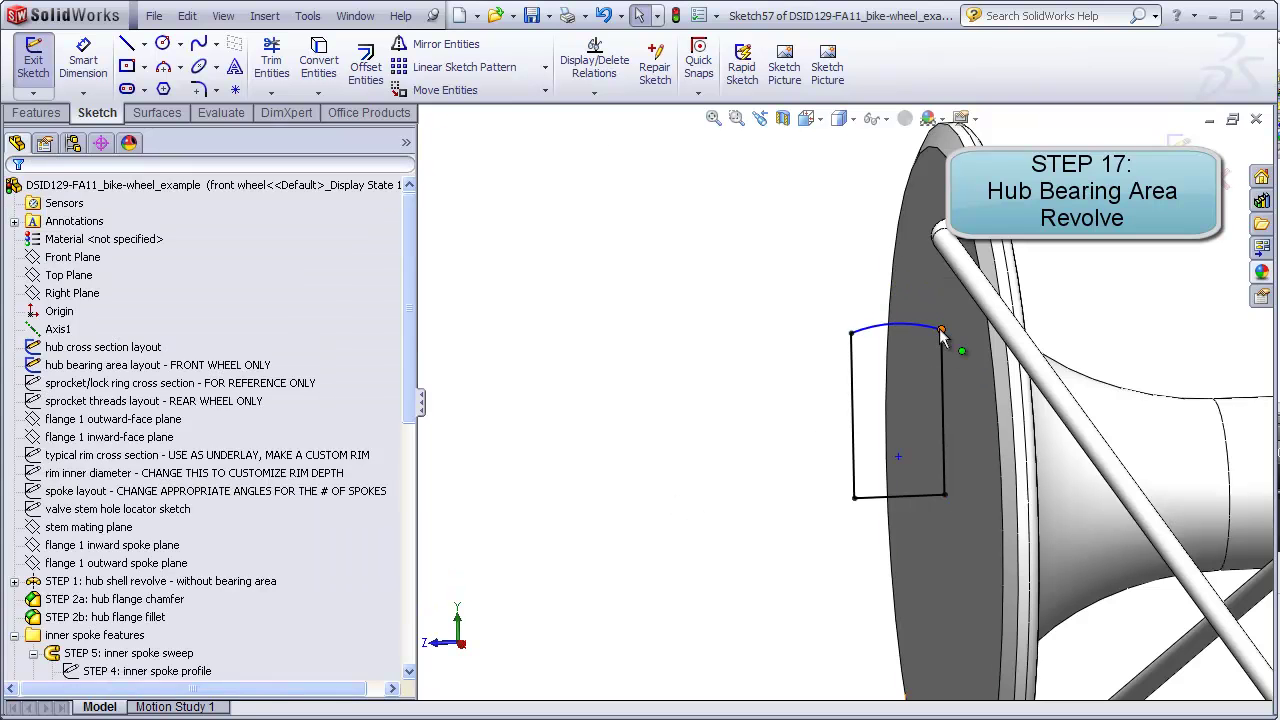
click(943, 291)
drag(943, 291, 831, 303)
click(748, 292)
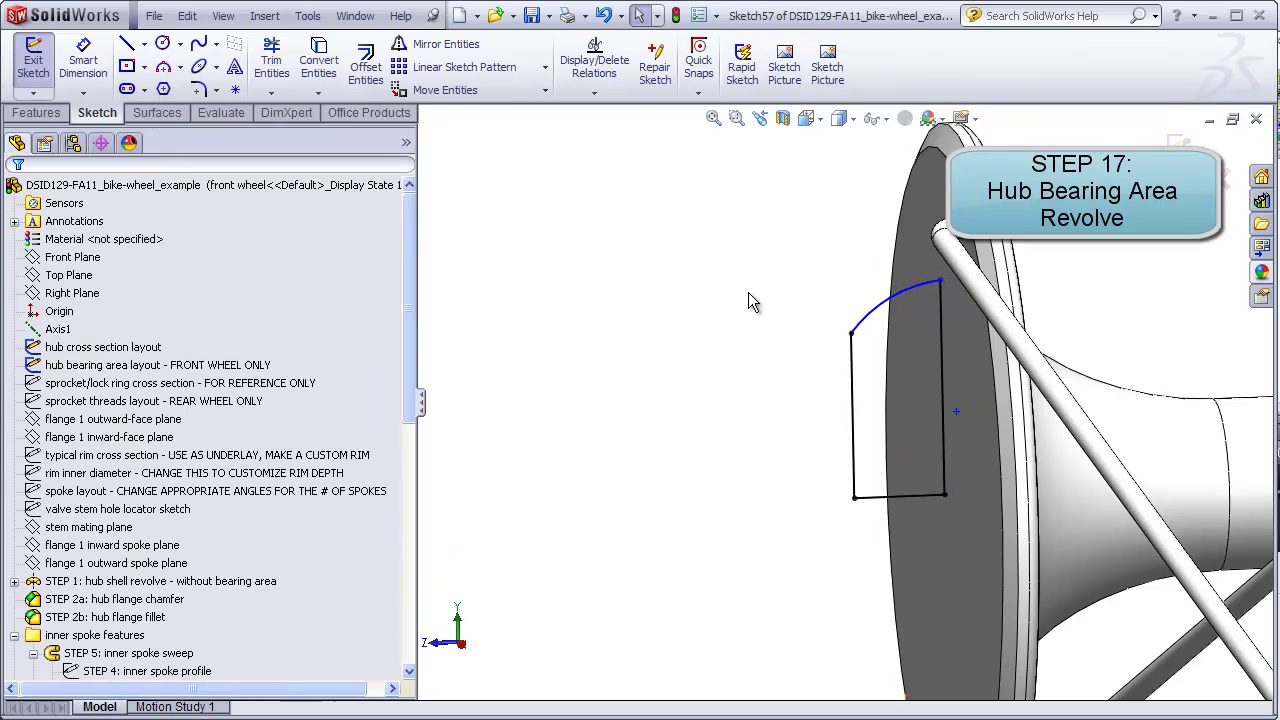
Step: Show the layout sketches and make the arc's lower endpoint coincident with the layout corner point
click(223, 16)
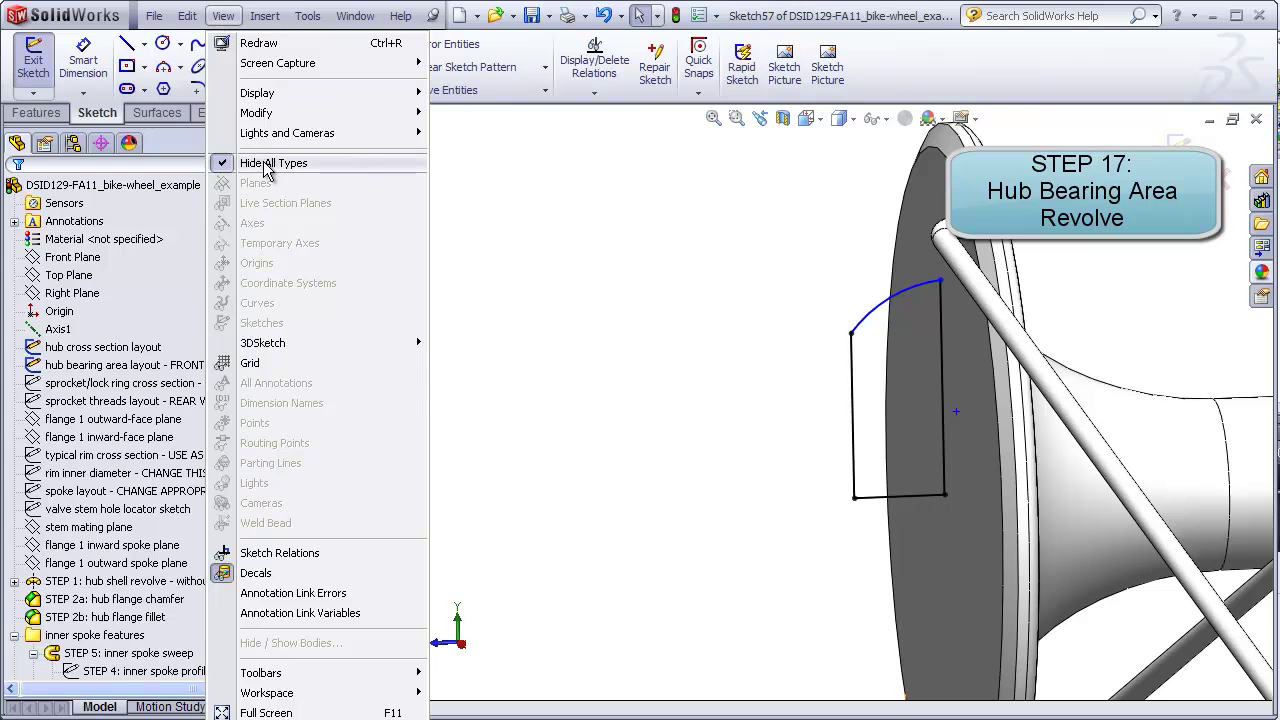
click(298, 163)
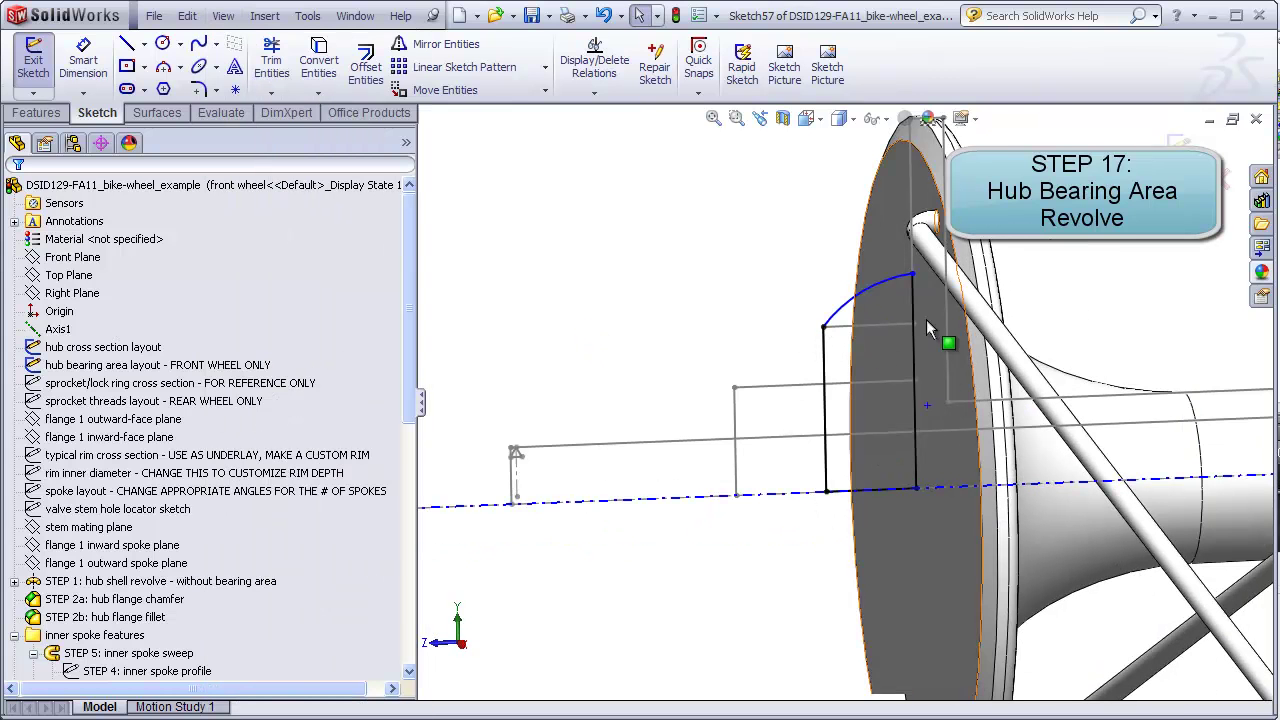
drag(823, 325, 824, 371)
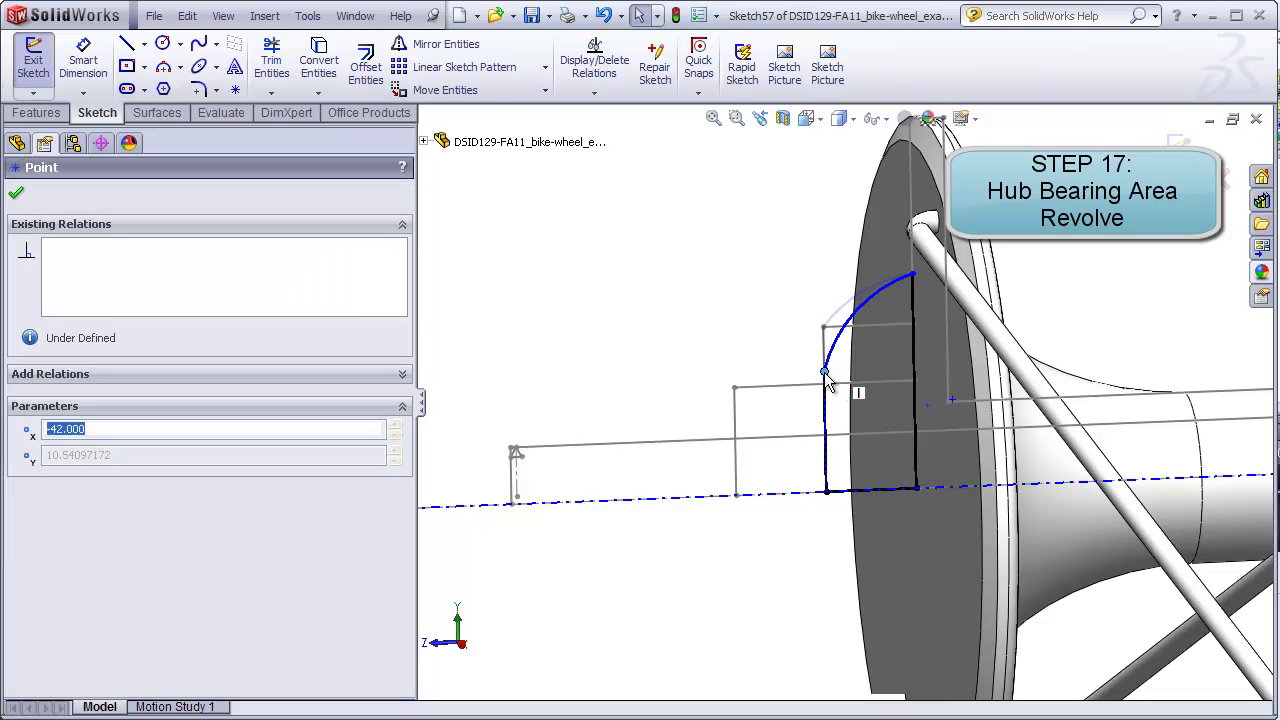
click(770, 319)
click(824, 345)
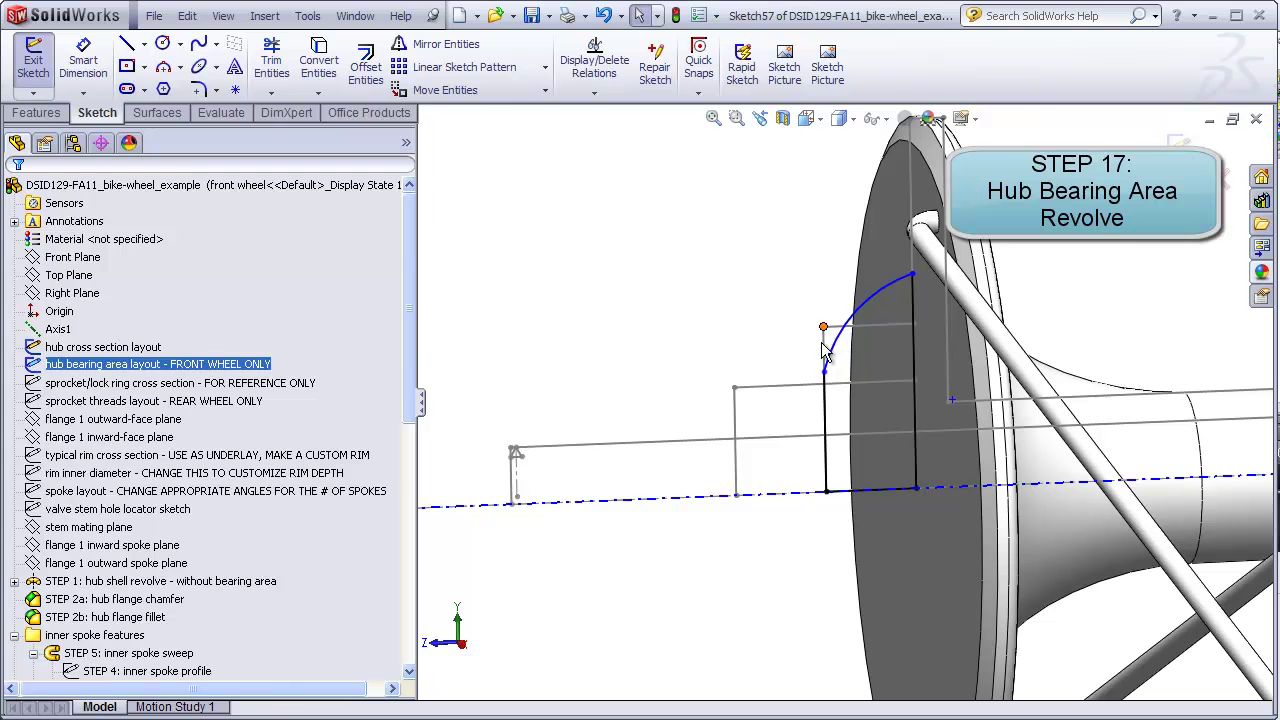
ctrl+click(824, 372)
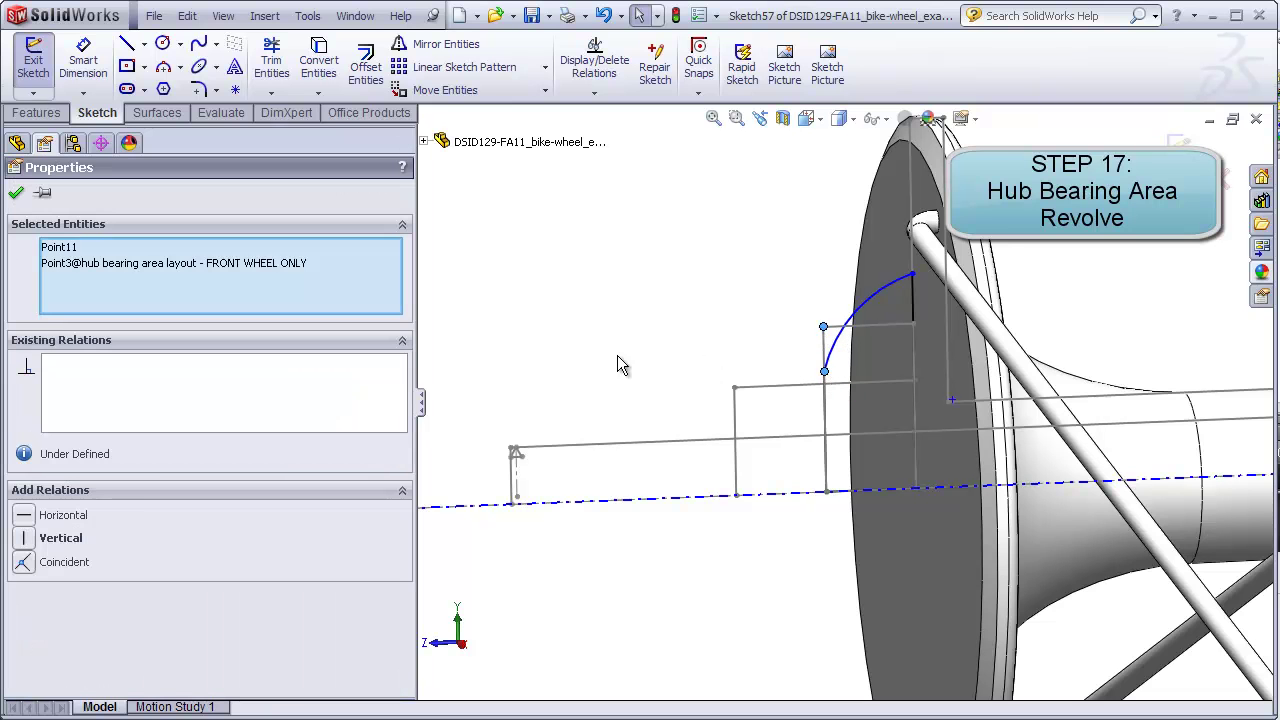
click(35, 562)
click(687, 337)
middle_drag(687, 337, 668, 334)
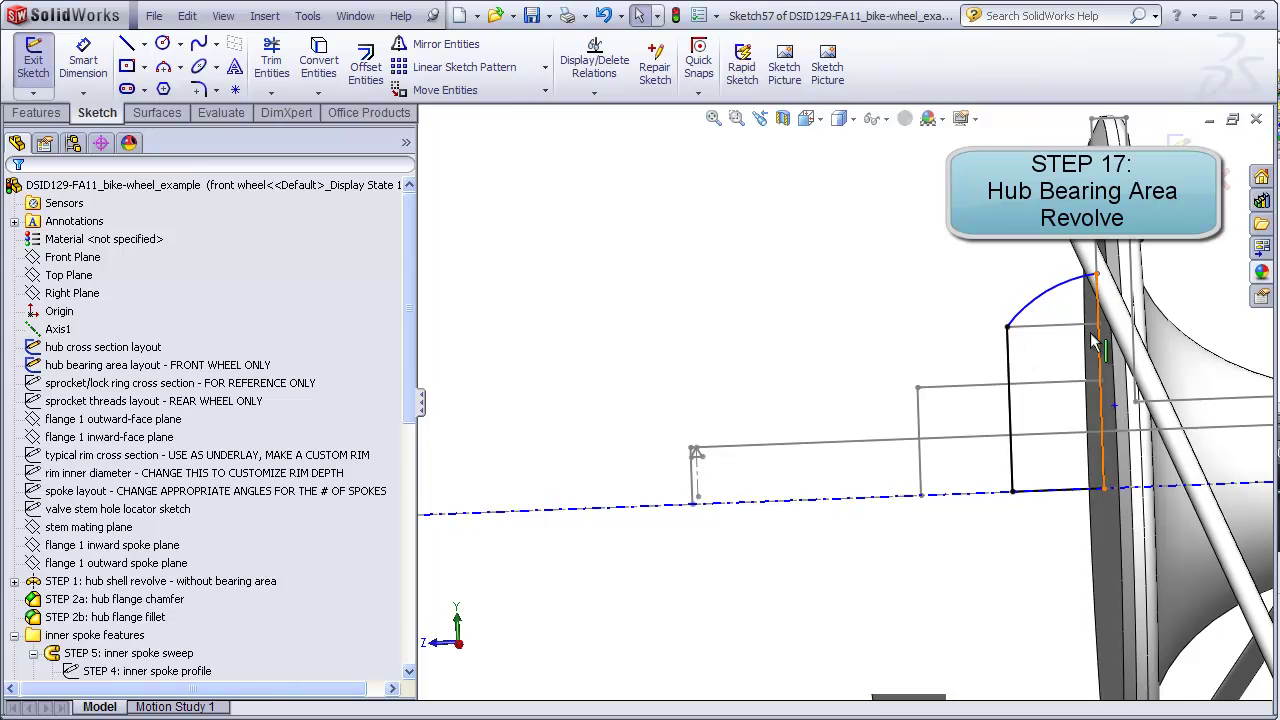
mouse_move(1037, 360)
middle_down()
mouse_move(1057, 451)
mouse_move(813, 273)
middle_up()
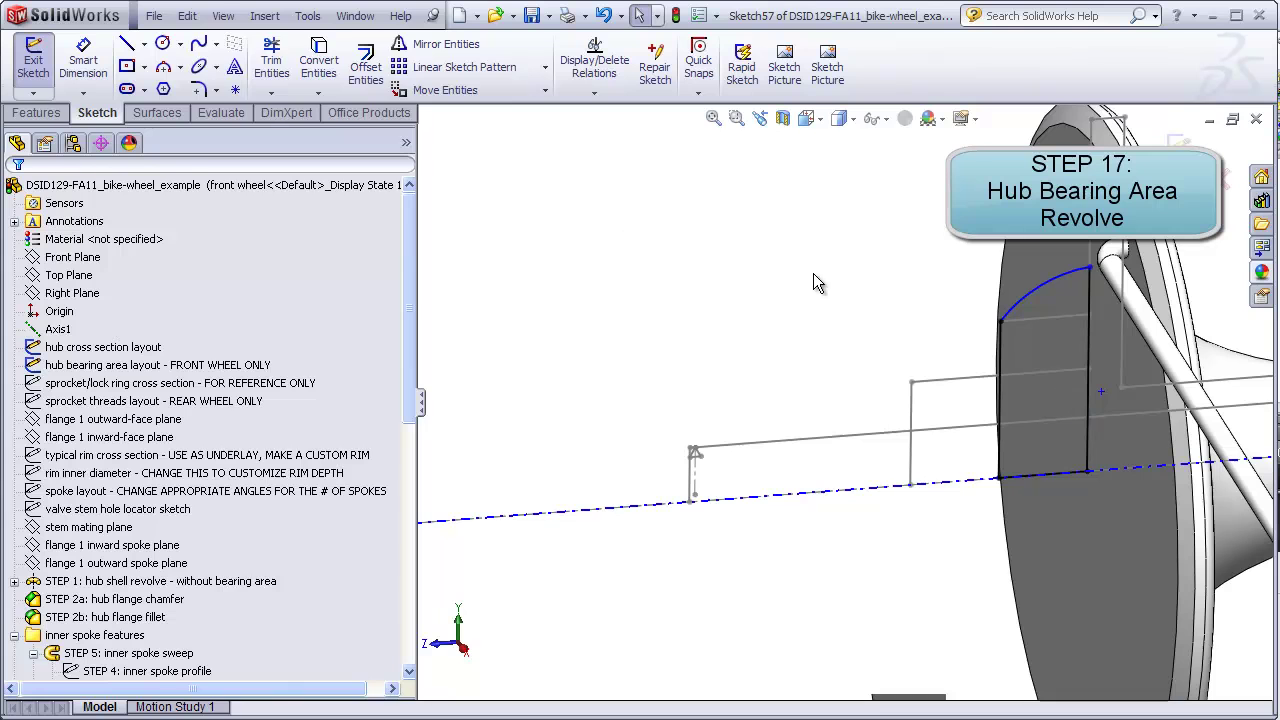
Step: Hide the references and revolve the profile 360° around its bottom line, Line6
click(223, 15)
click(268, 160)
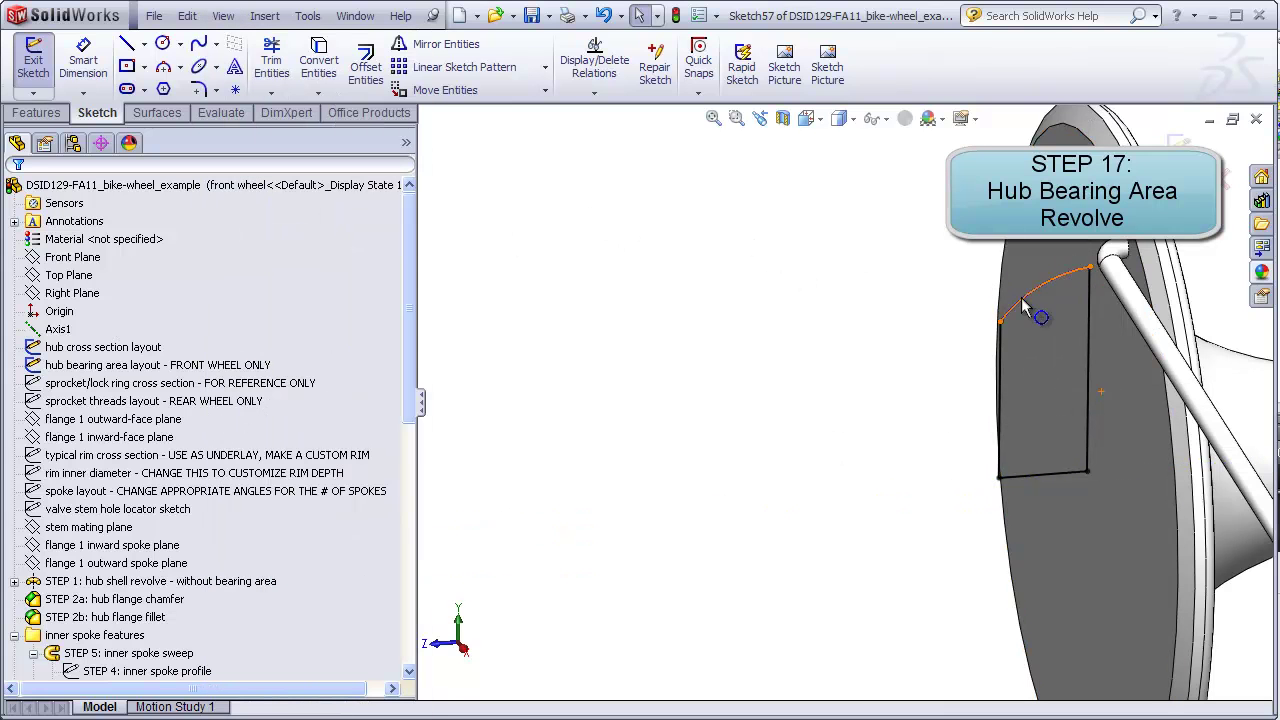
click(34, 116)
click(100, 66)
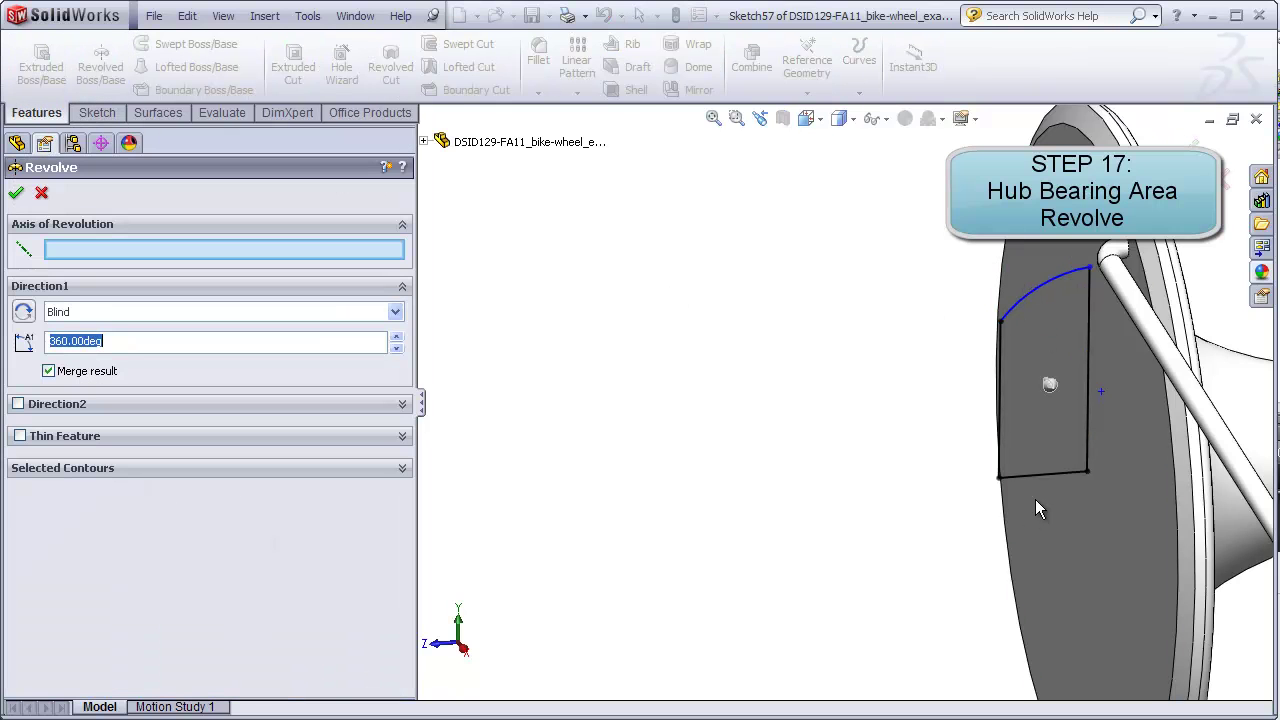
click(1052, 478)
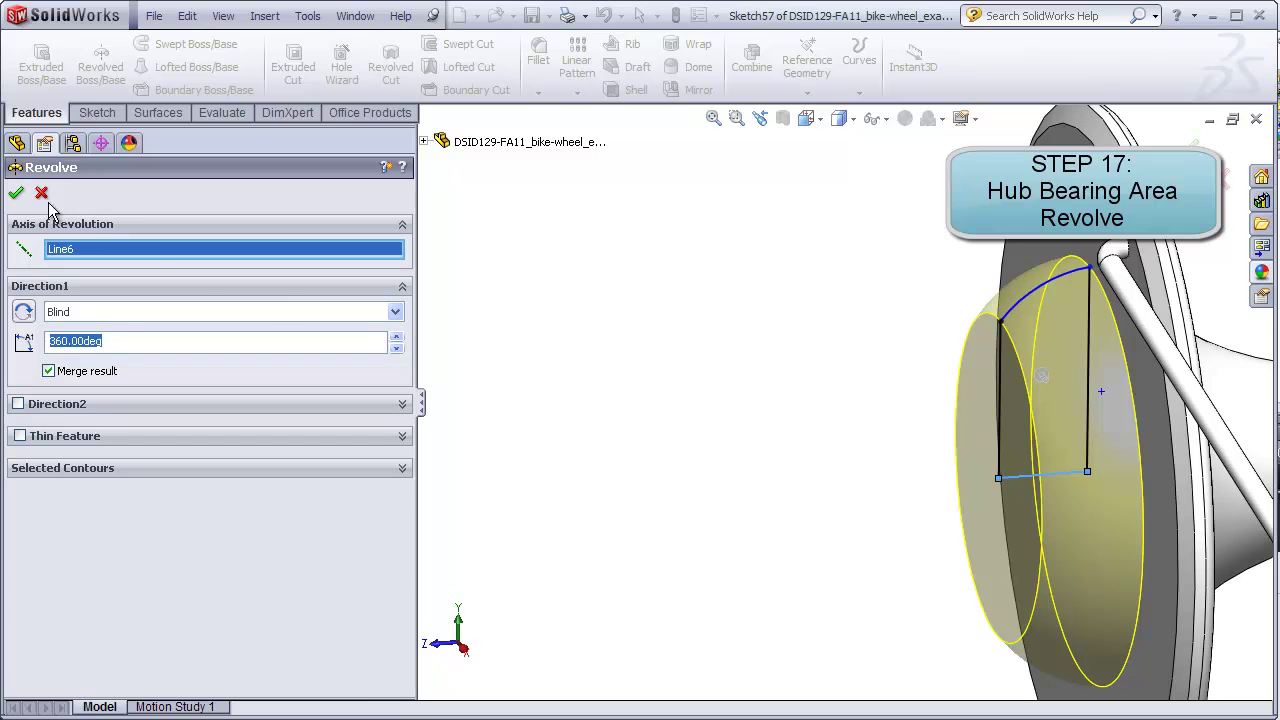
click(15, 193)
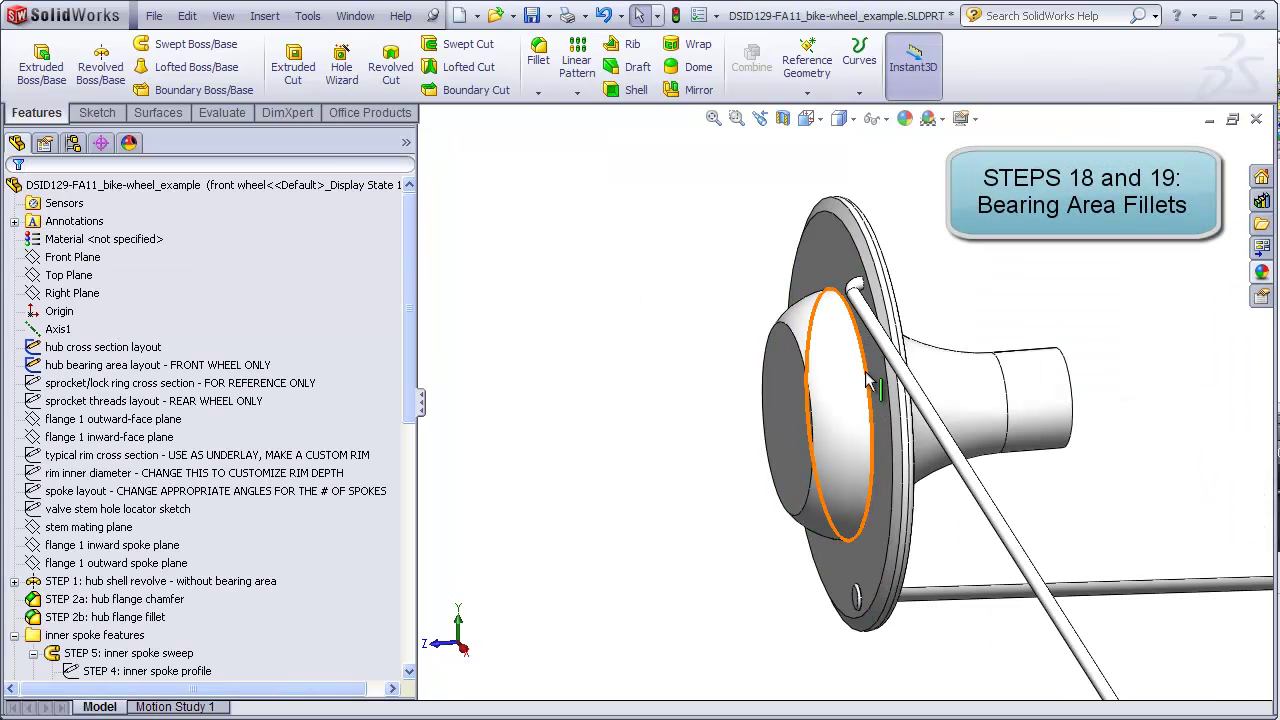
middle_drag(868, 380, 795, 337)
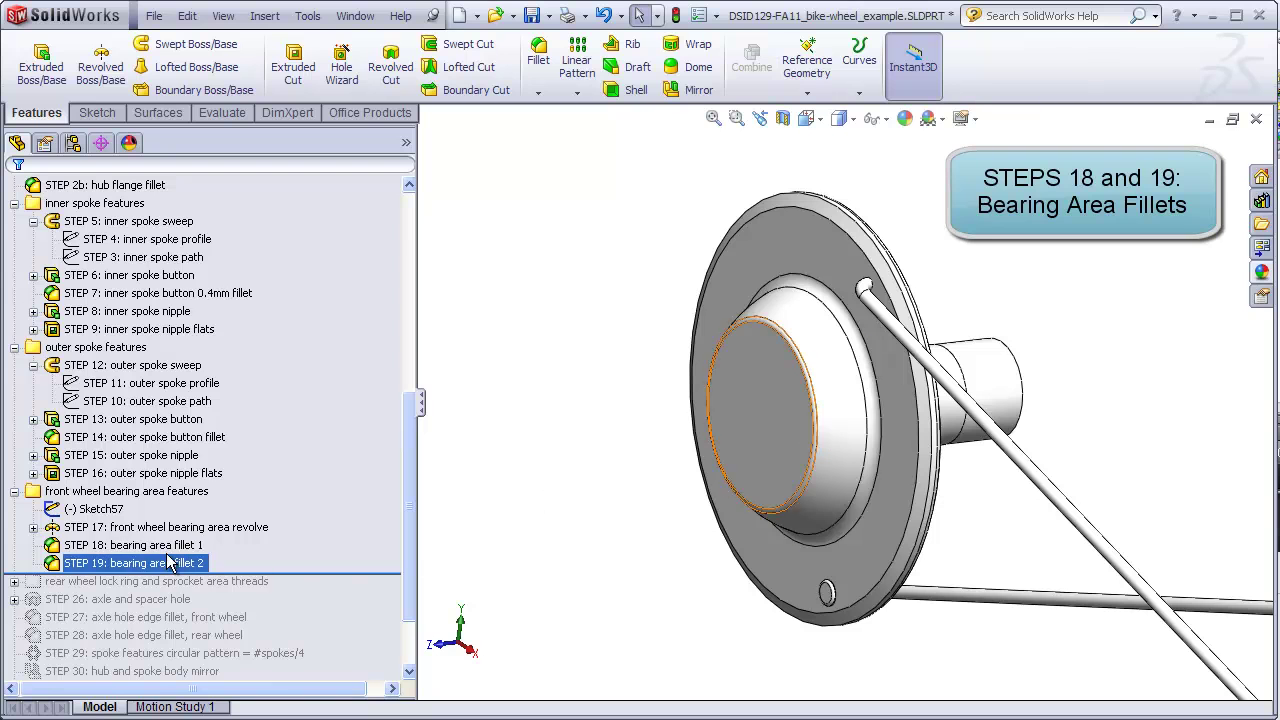
click(160, 552)
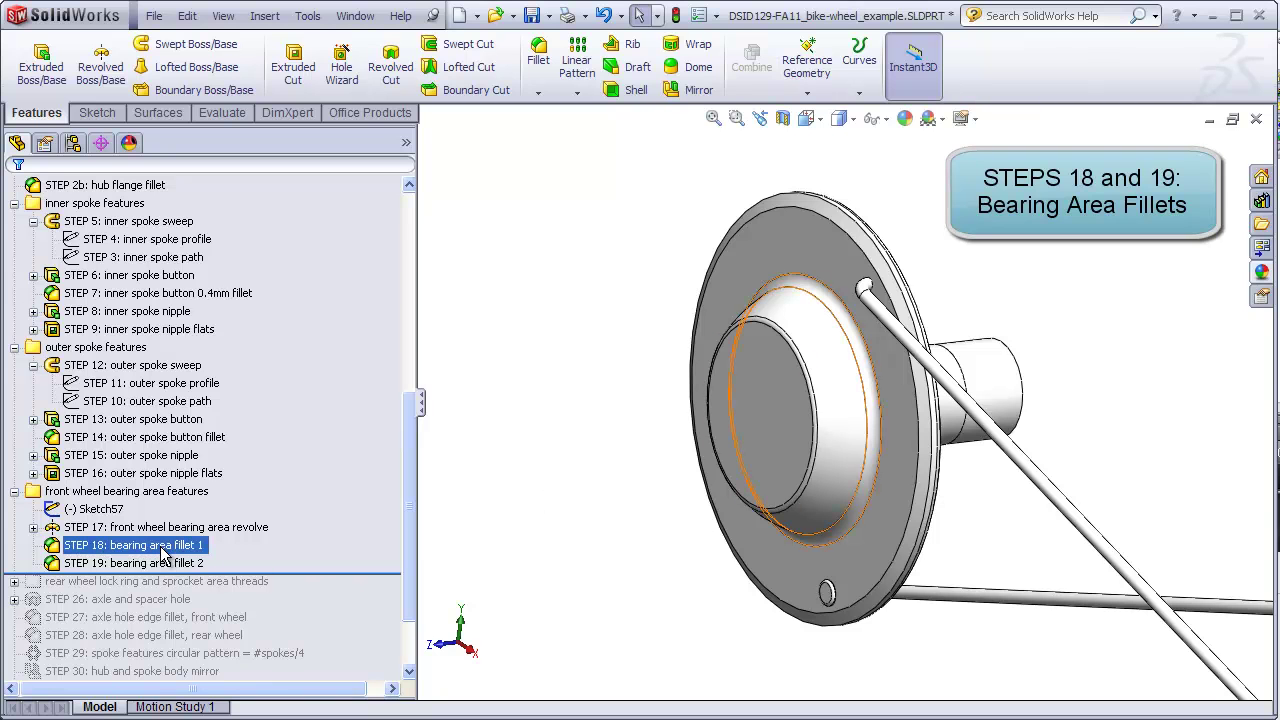
click(163, 563)
key(Escape)
mouse_move(549, 515)
middle_down()
mouse_move(496, 516)
mouse_move(548, 529)
middle_up()
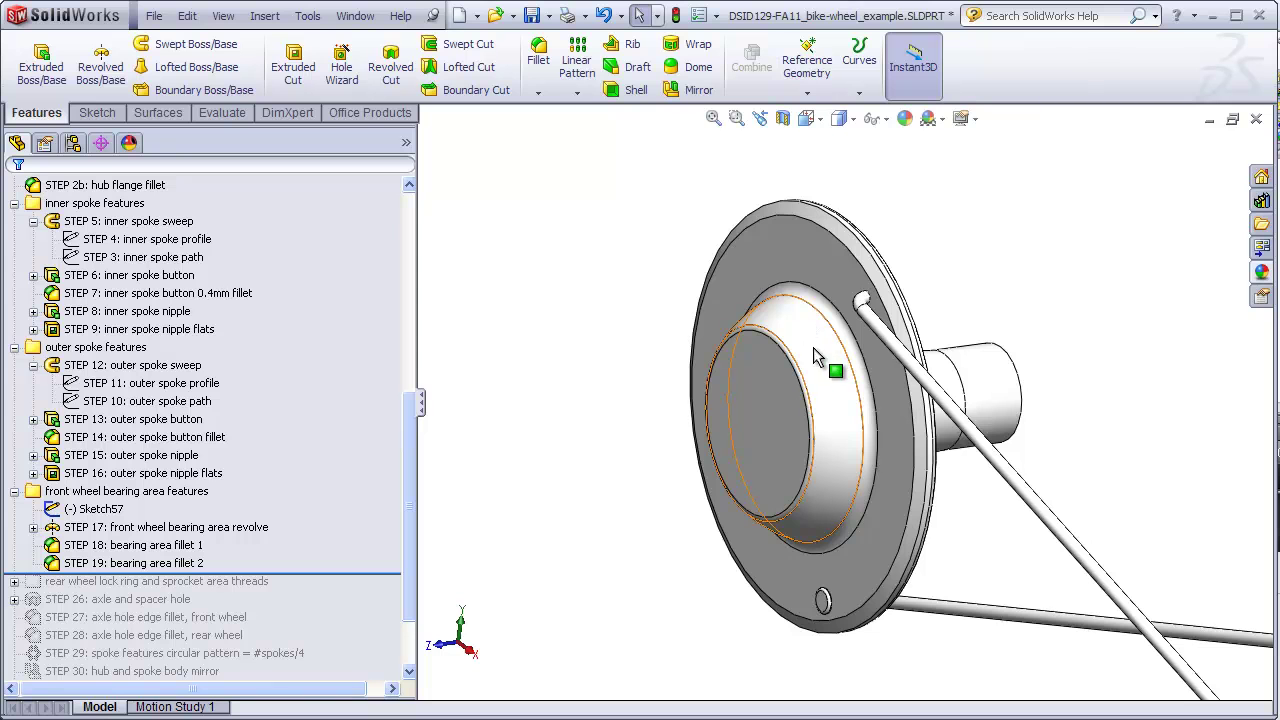
middle_drag(989, 389, 903, 390)
middle_drag(1008, 389, 960, 418)
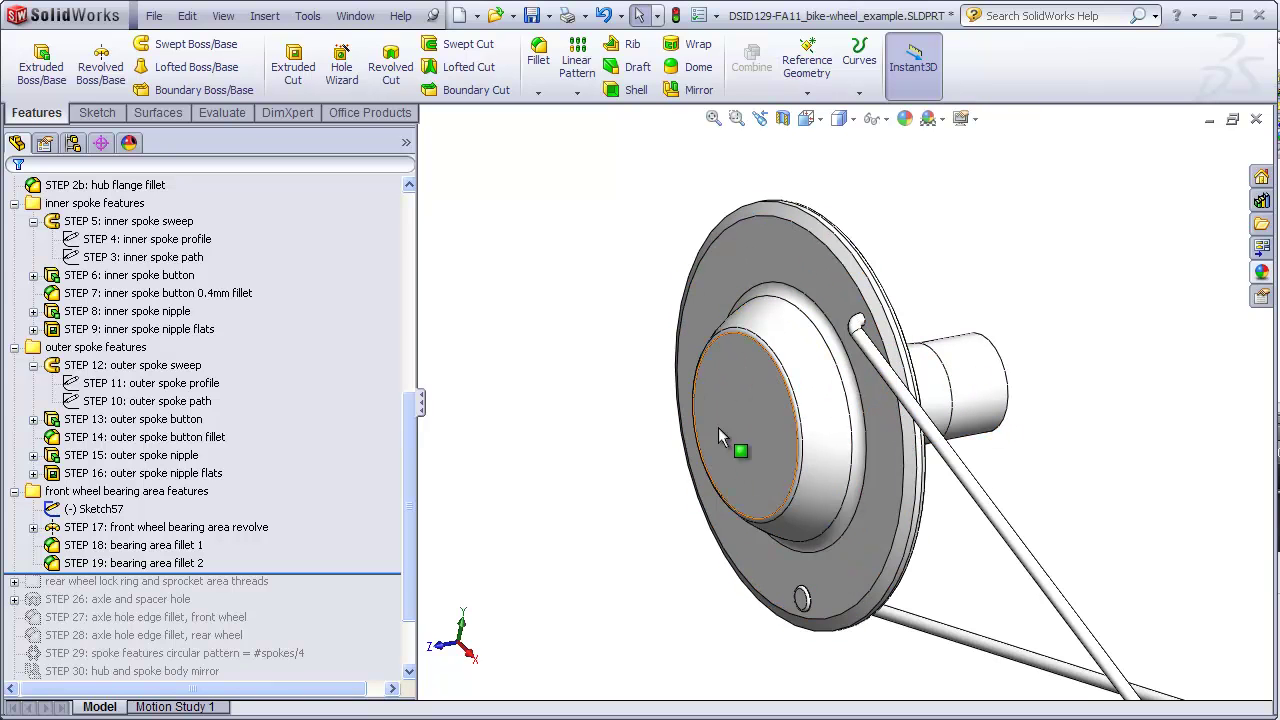
mouse_move(812, 383)
middle_down()
mouse_move(762, 374)
mouse_move(823, 400)
middle_up()
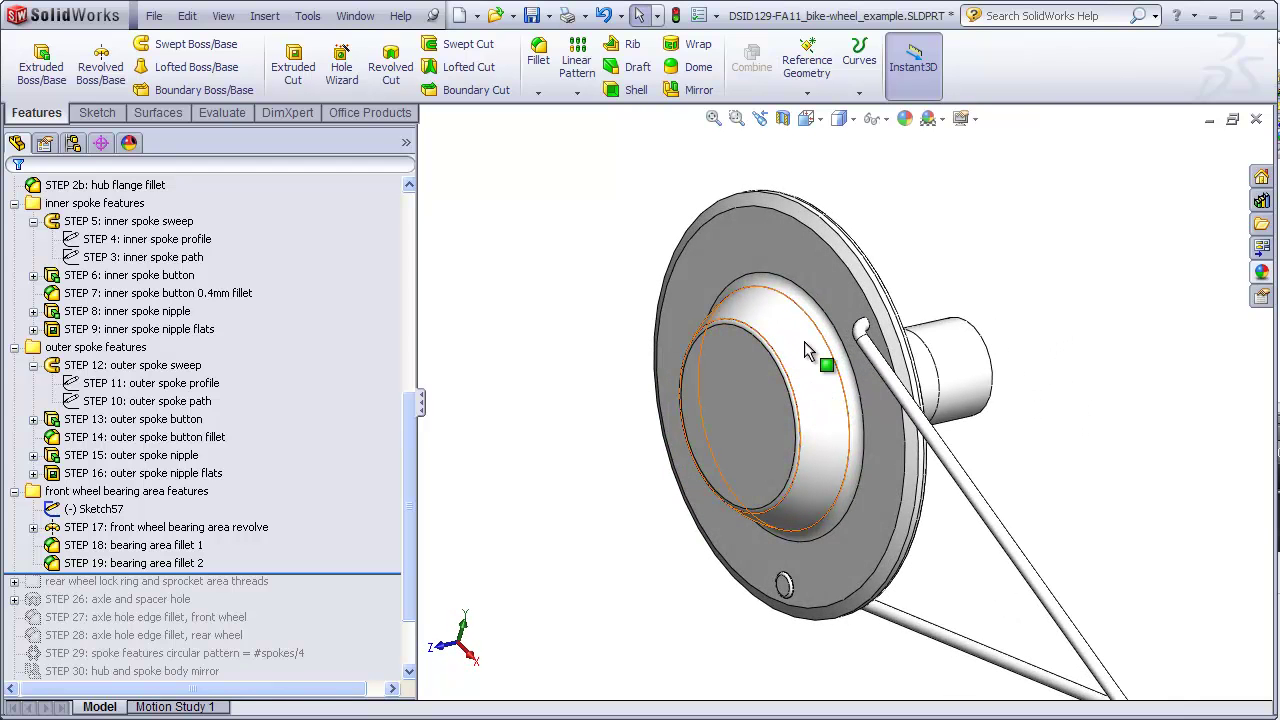
middle_drag(765, 297, 735, 562)
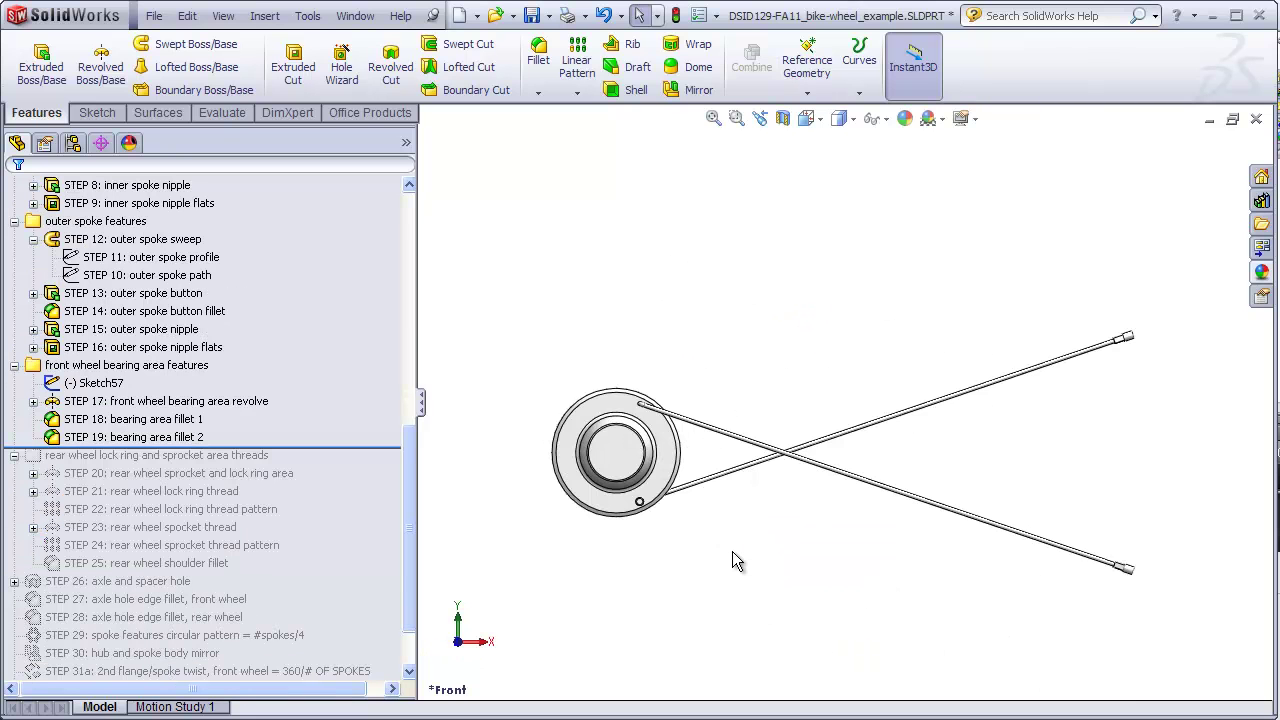
middle_drag(732, 551, 552, 272)
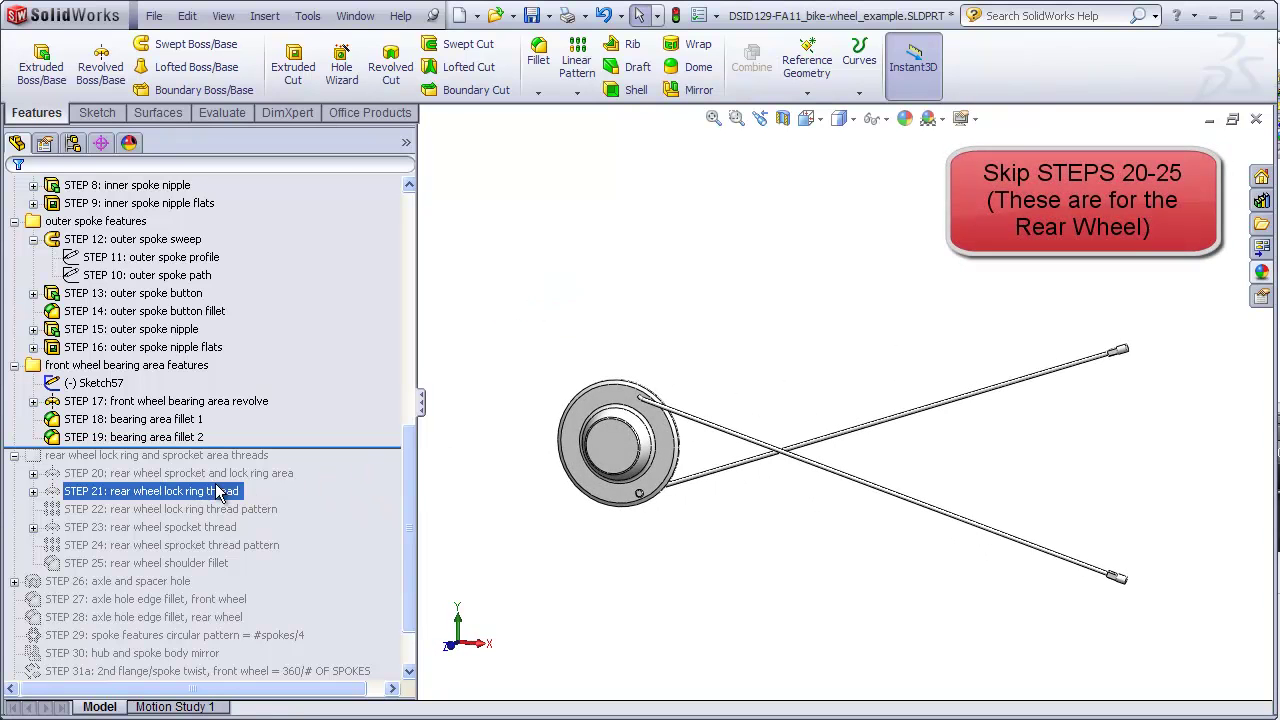
Step: Select STEPS 20–25 in the tree to mark the skipped rear-wheel features
click(177, 477)
click(175, 491)
click(171, 563)
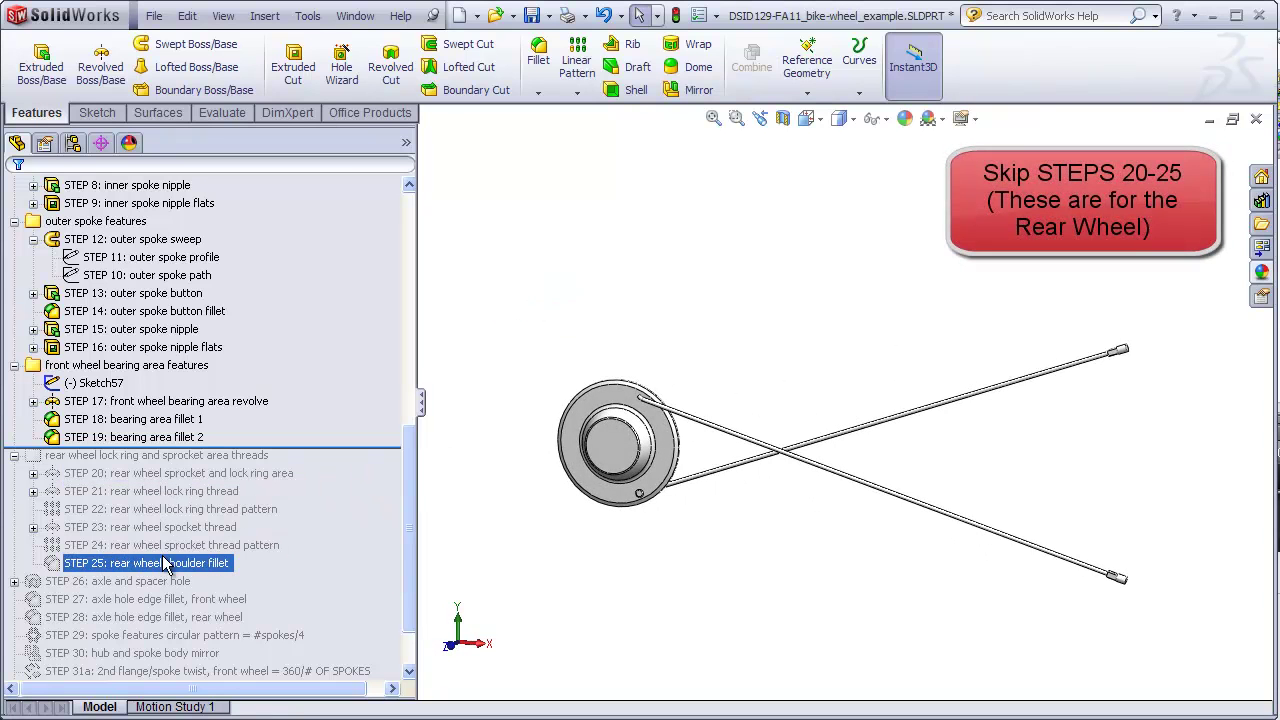
click(170, 545)
click(168, 473)
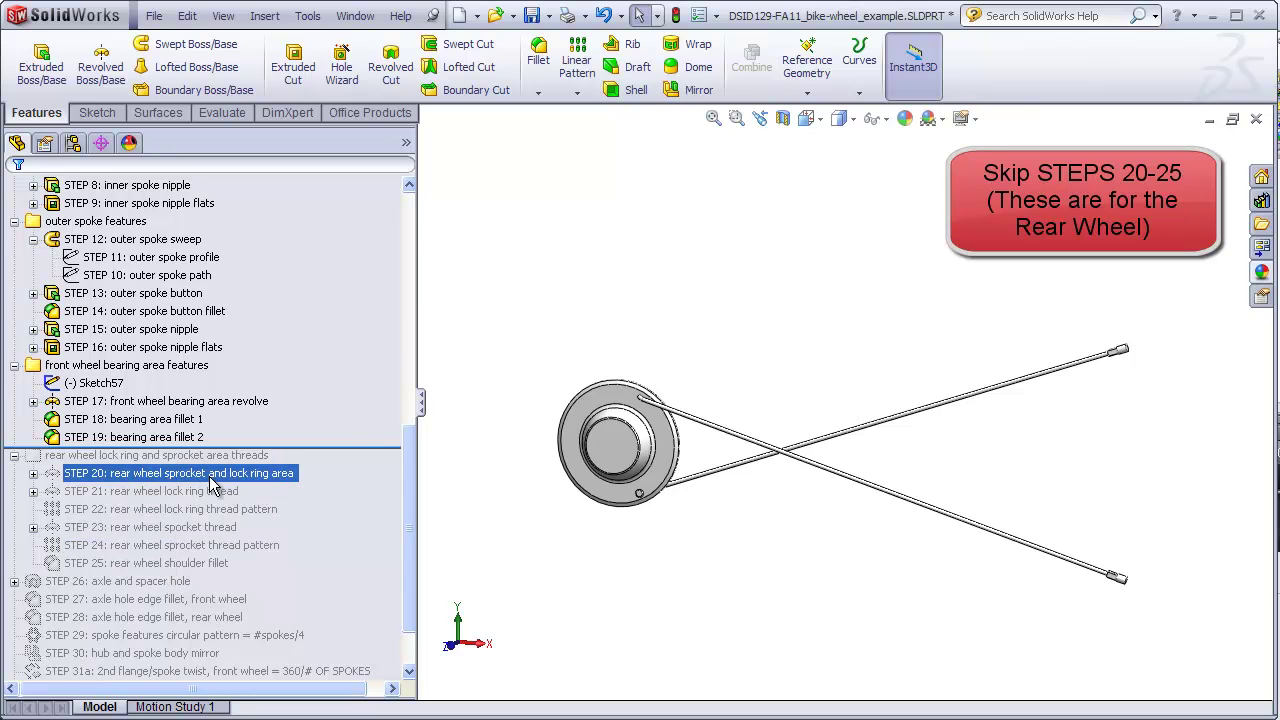
click(336, 466)
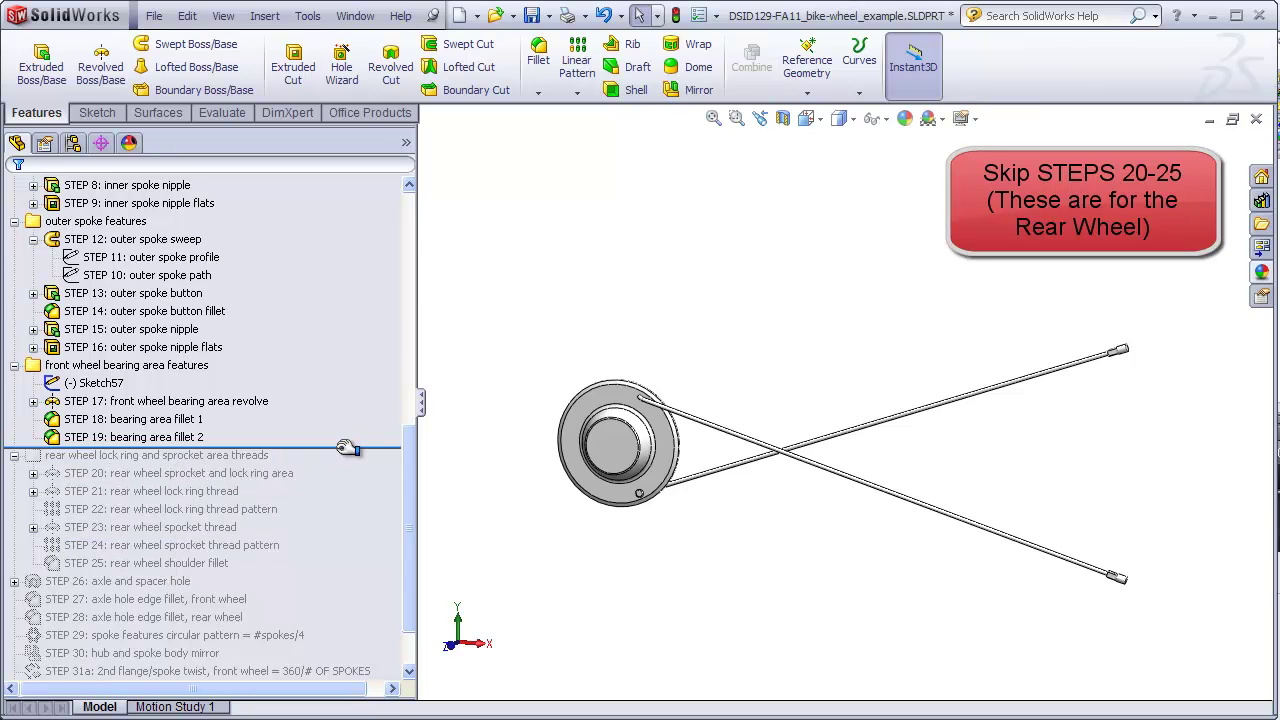
Step: Roll the model forward past STEP 25, stopping before STEP 26
drag(347, 448, 340, 570)
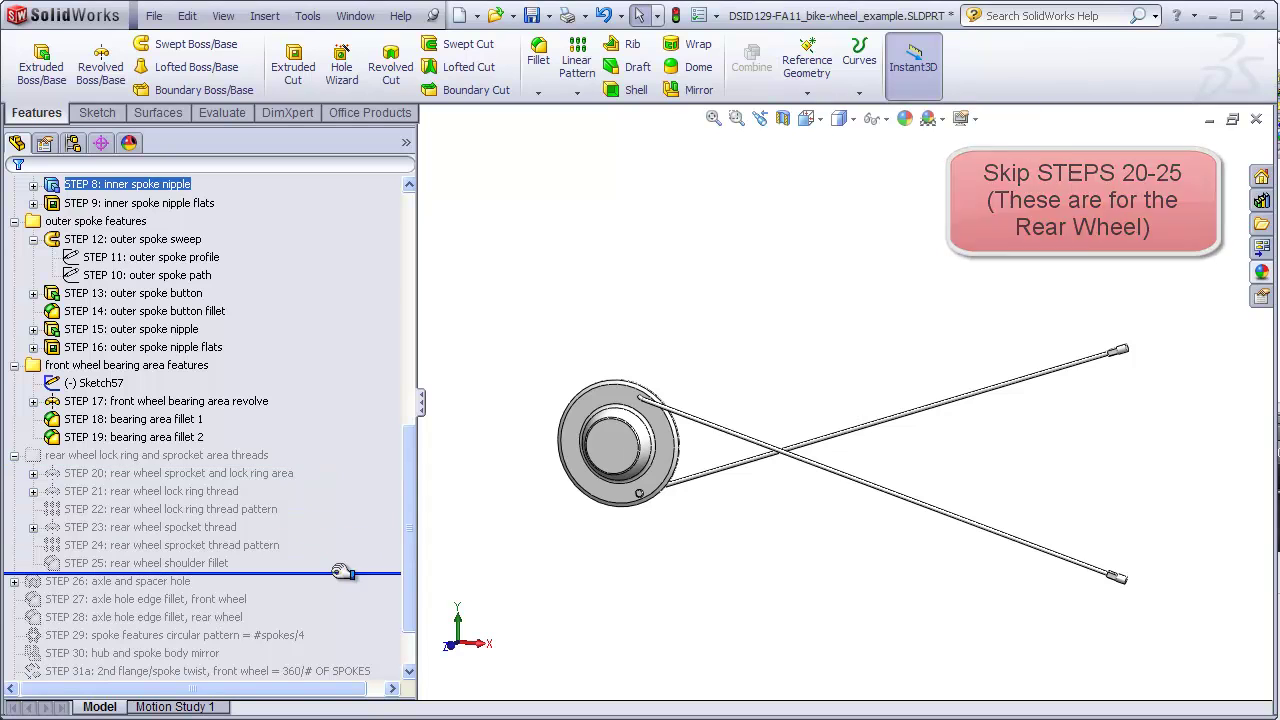
middle_drag(514, 545, 515, 573)
scroll(744, 460, down, 3)
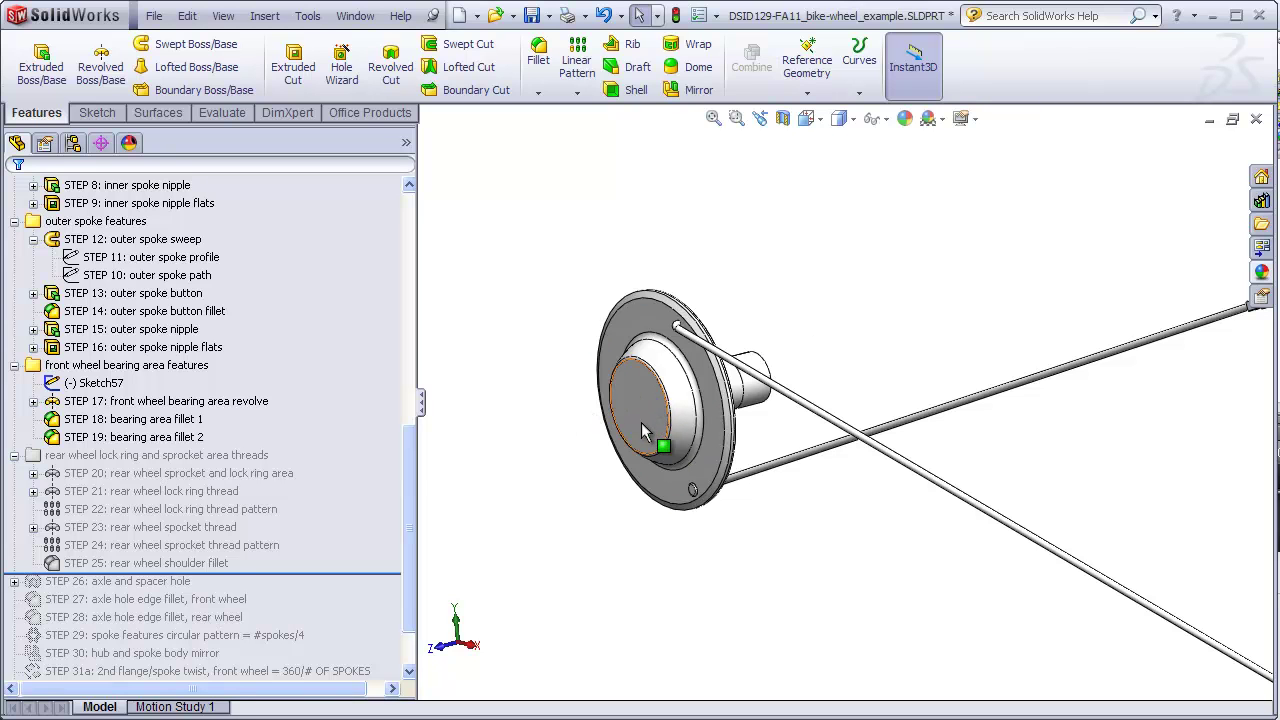
Step: Remove the leftover Sketch57 and show Axis1 and the layout sketches
key(ctrl+z)
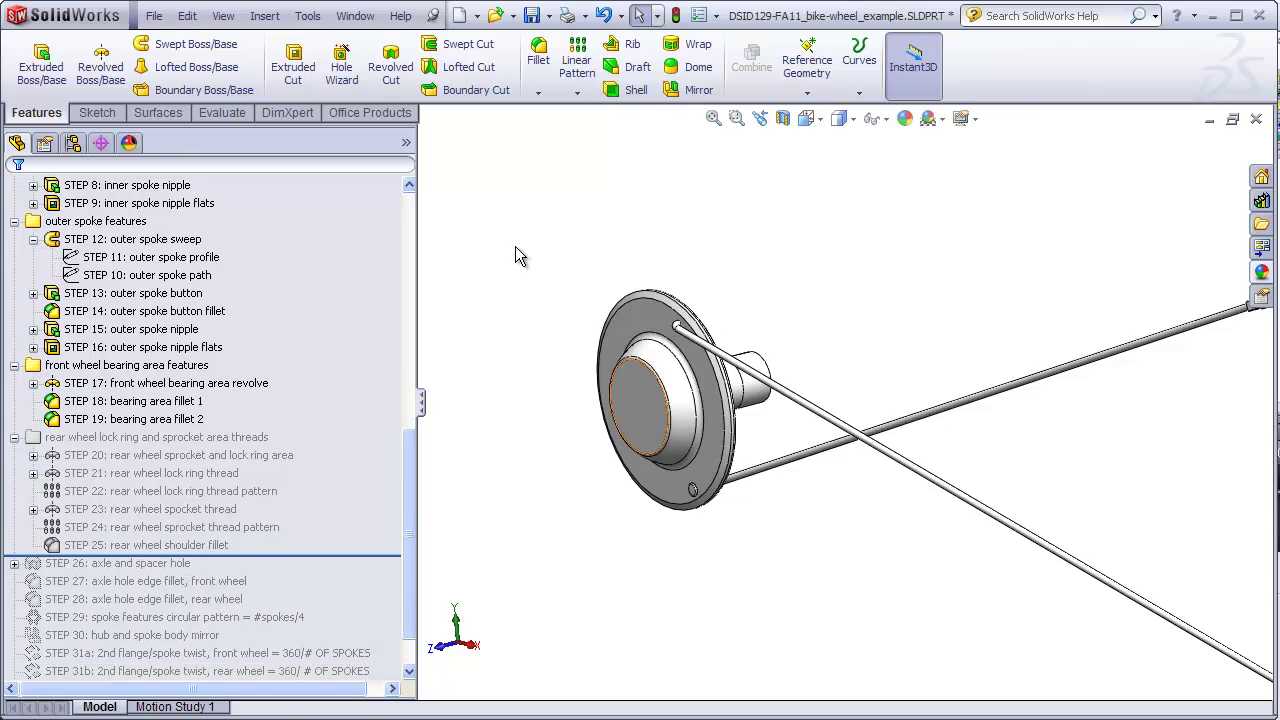
click(222, 15)
click(255, 165)
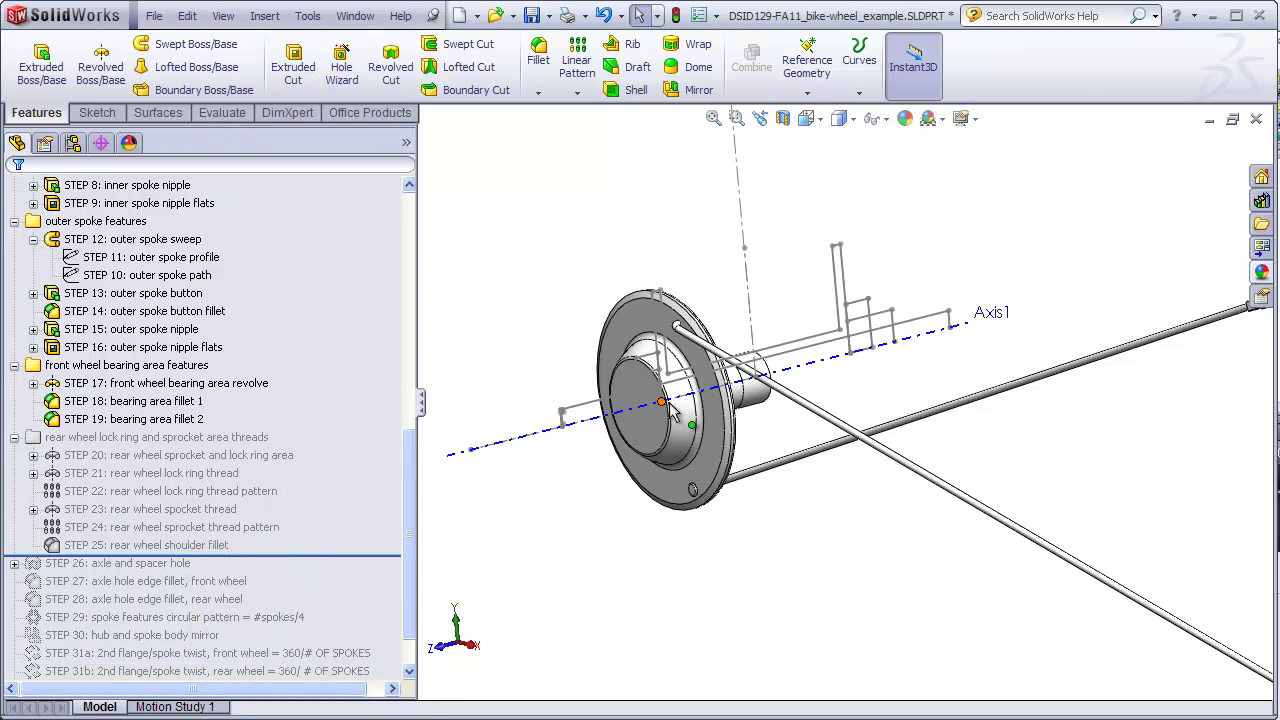
Step: View the hub from the Right orientation and zoom in on the layout
click(817, 124)
click(857, 178)
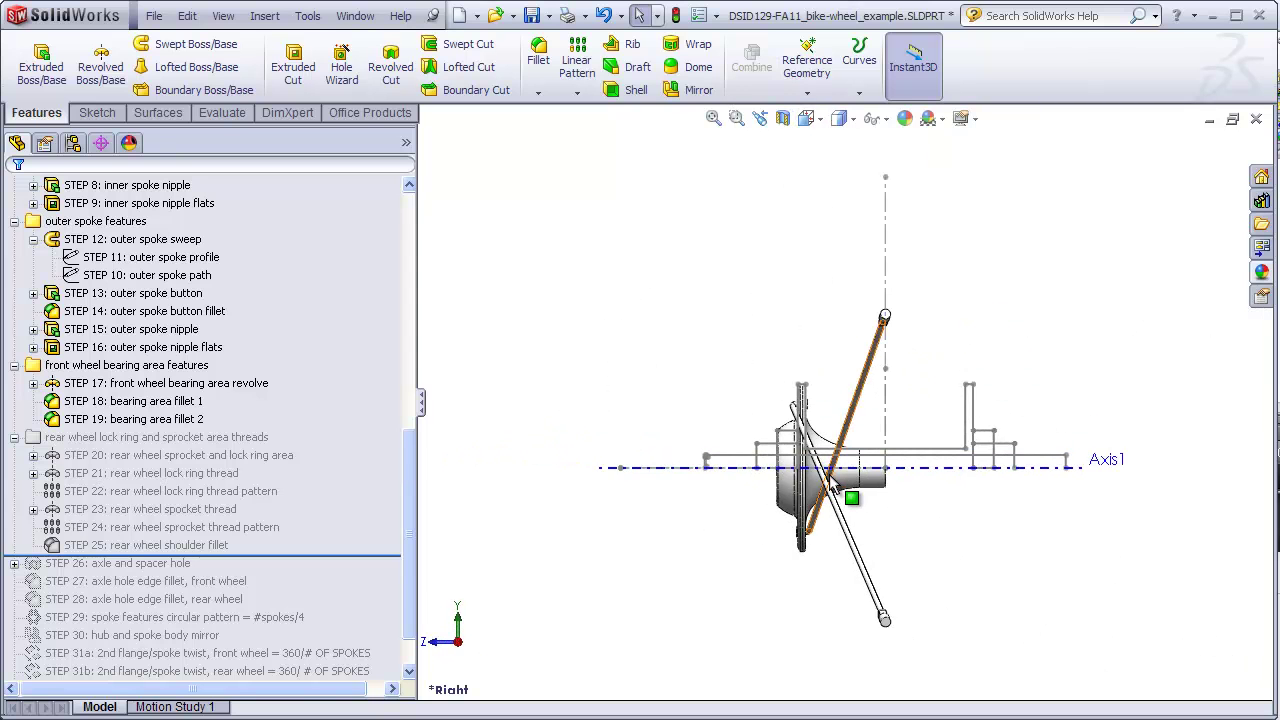
scroll(830, 486, down, 6)
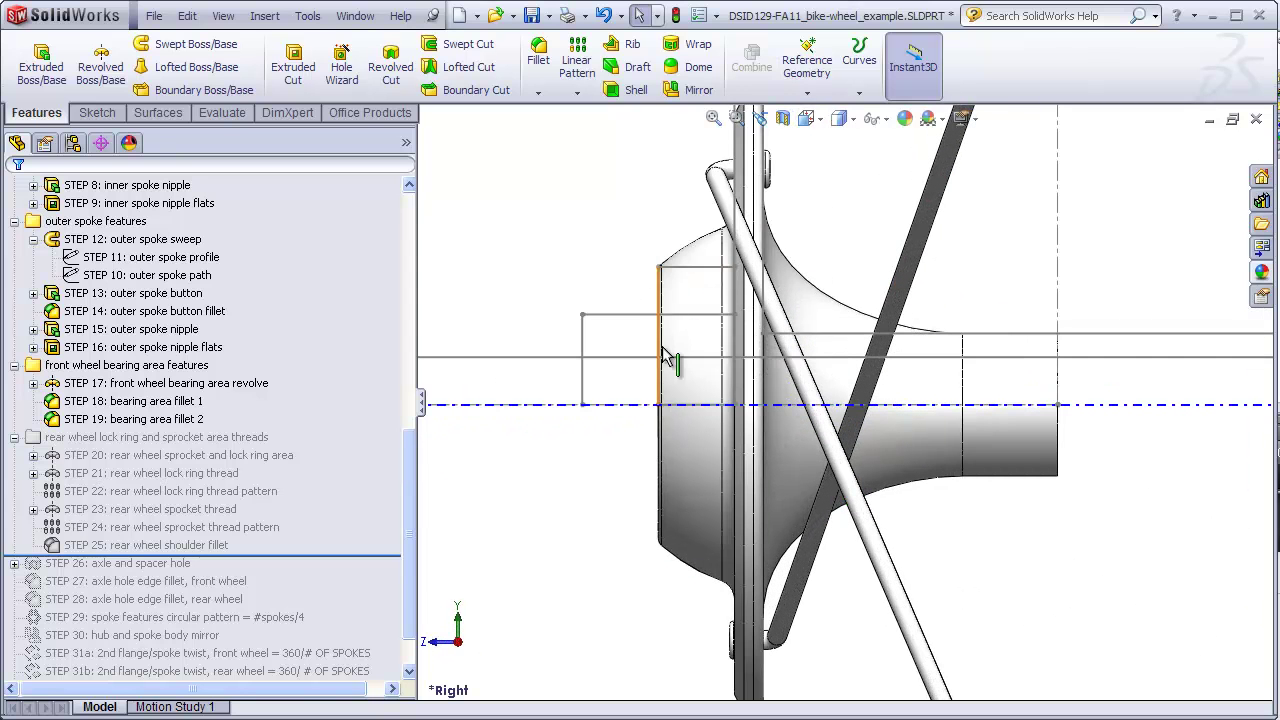
scroll(688, 422, up, 2)
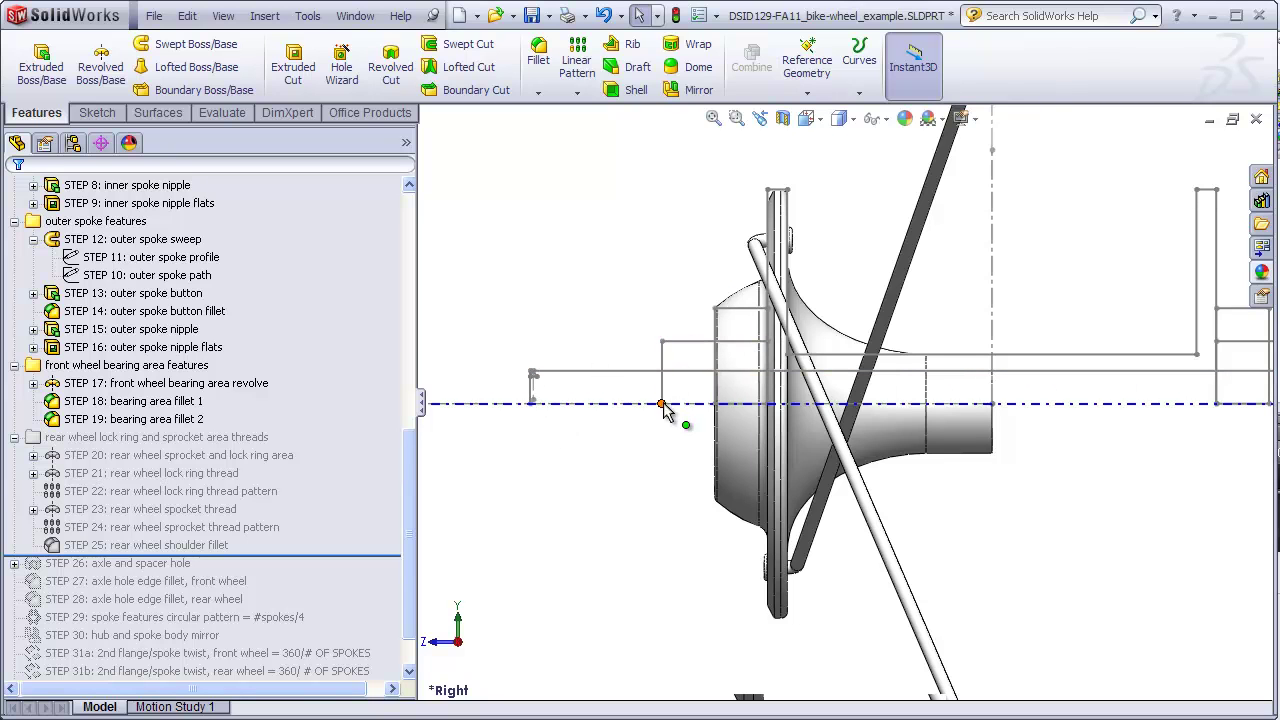
scroll(750, 357, down, 1)
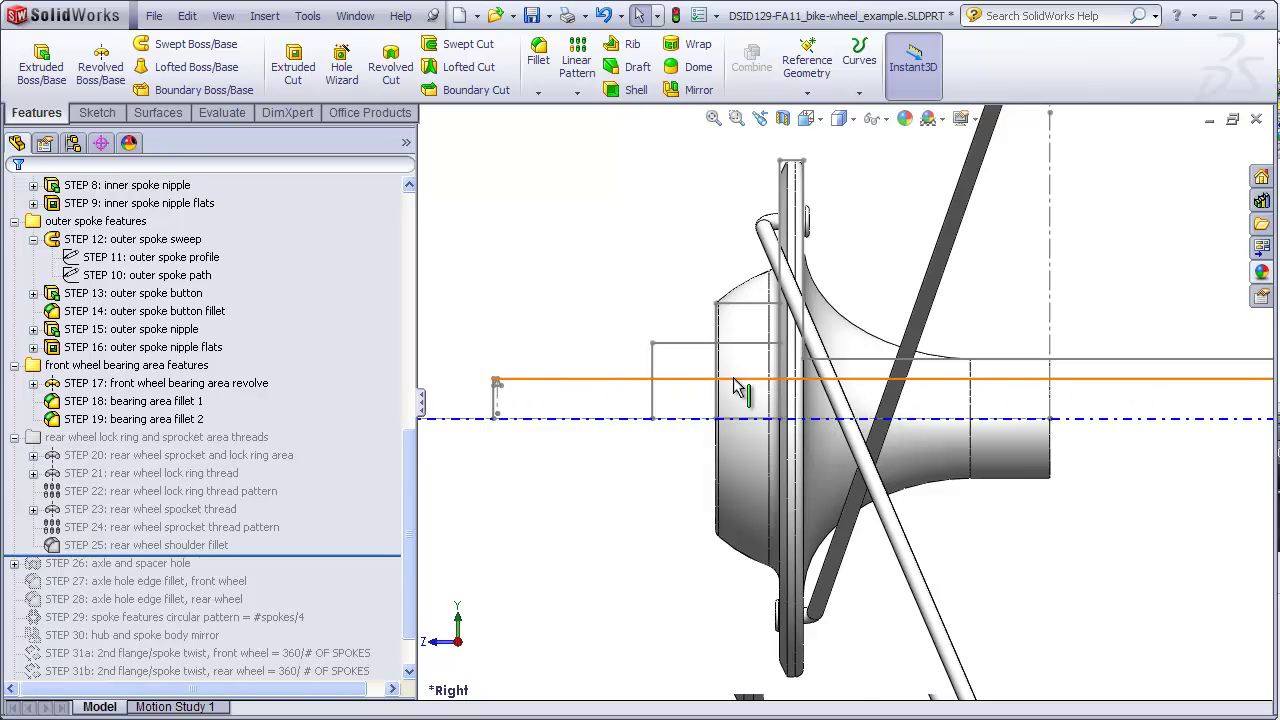
scroll(790, 383, down, 3)
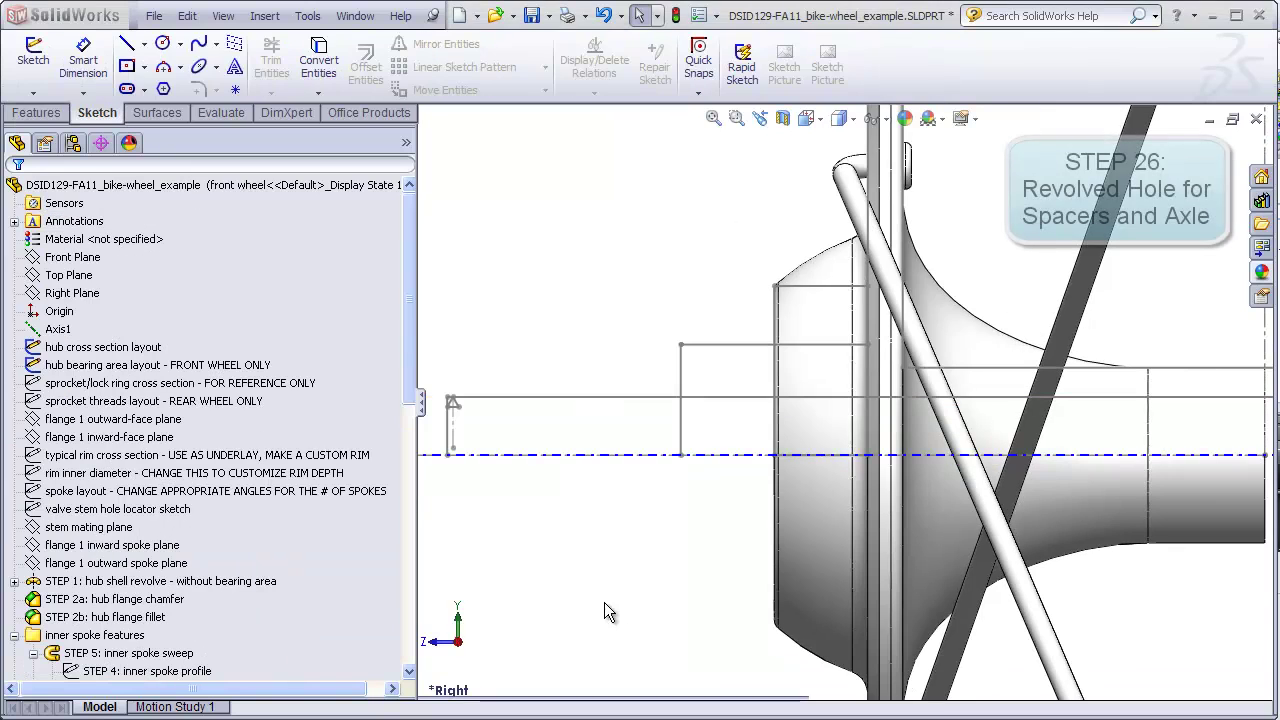
Step: Start a Right Plane sketch and offset the hub profile's horizontal line by 0.25 mm
click(88, 292)
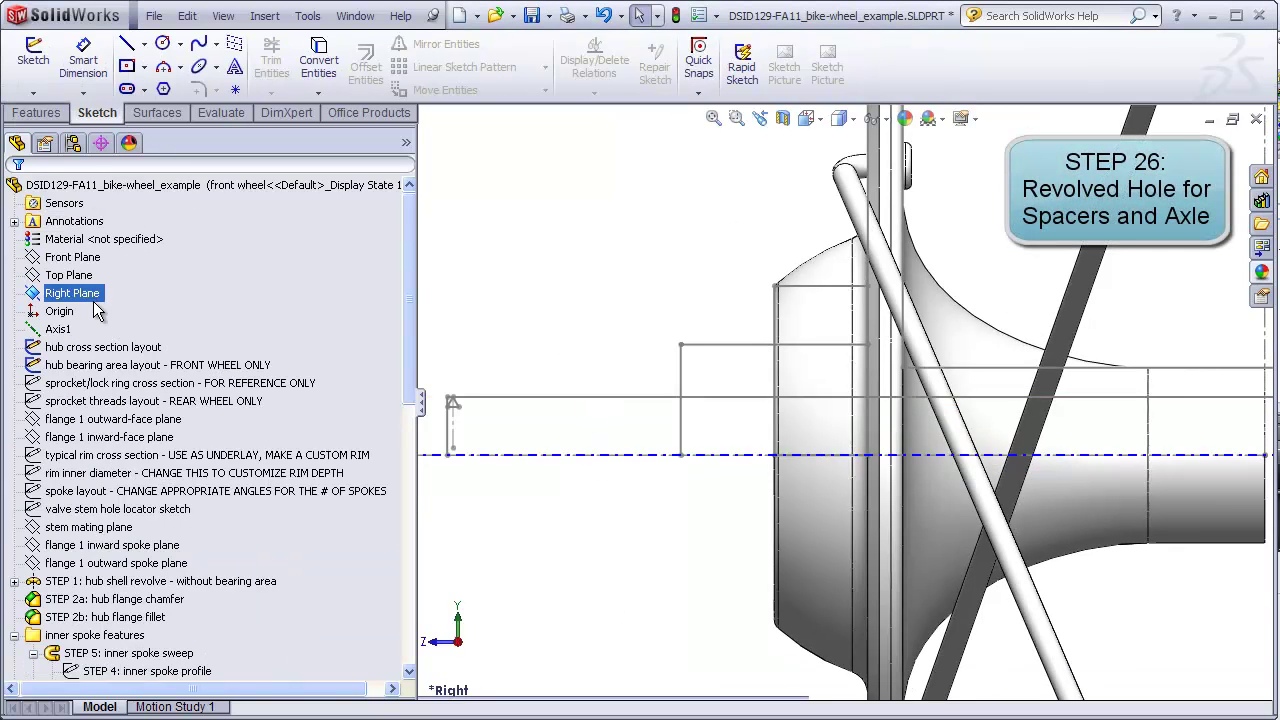
click(80, 276)
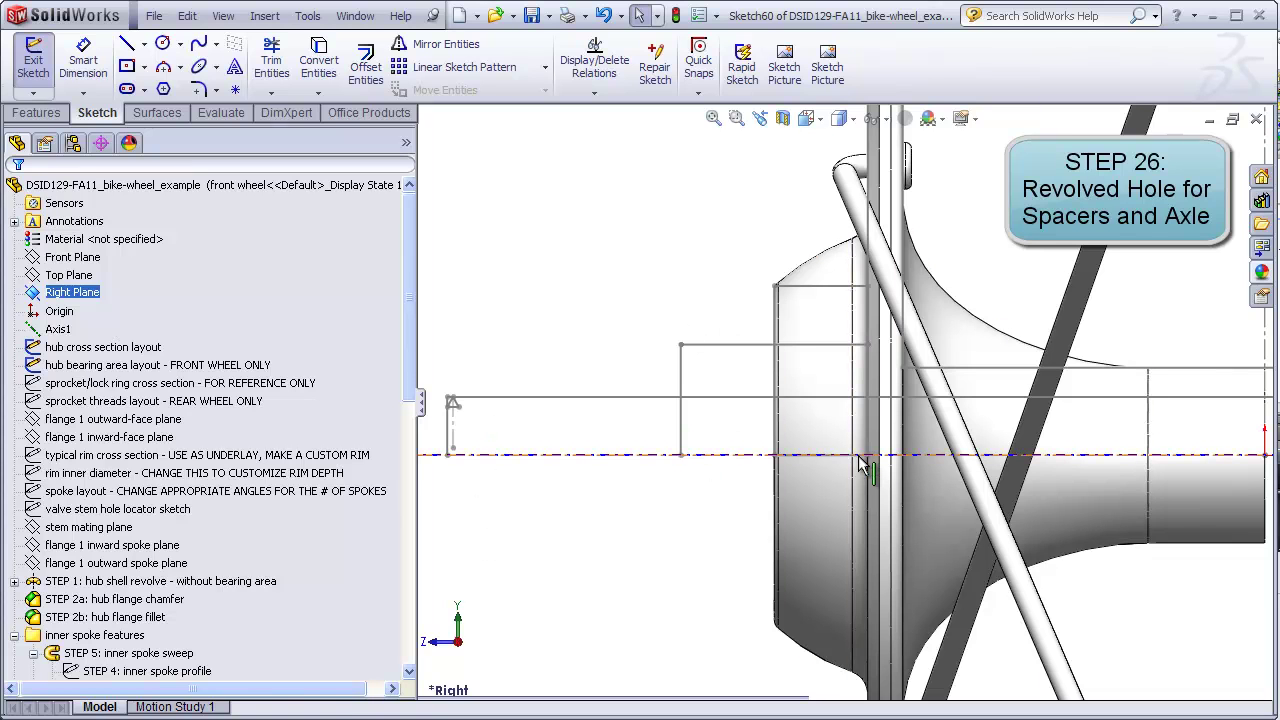
click(622, 400)
click(365, 65)
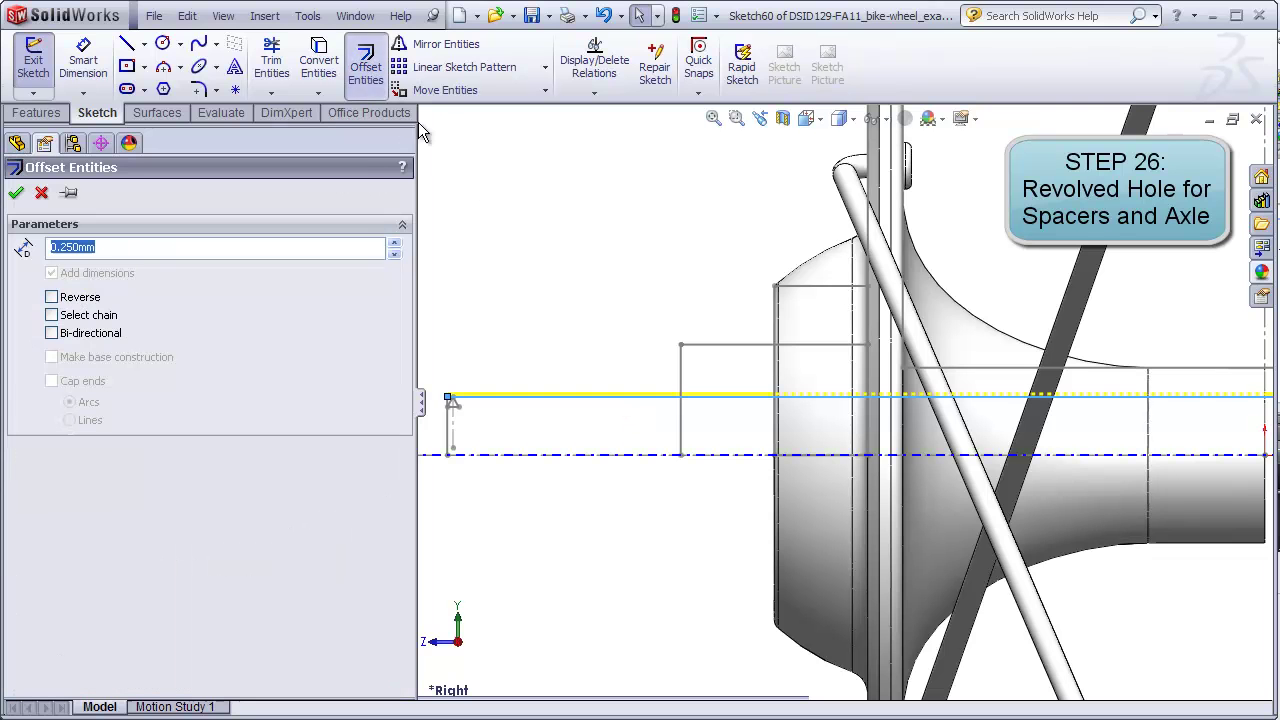
click(16, 193)
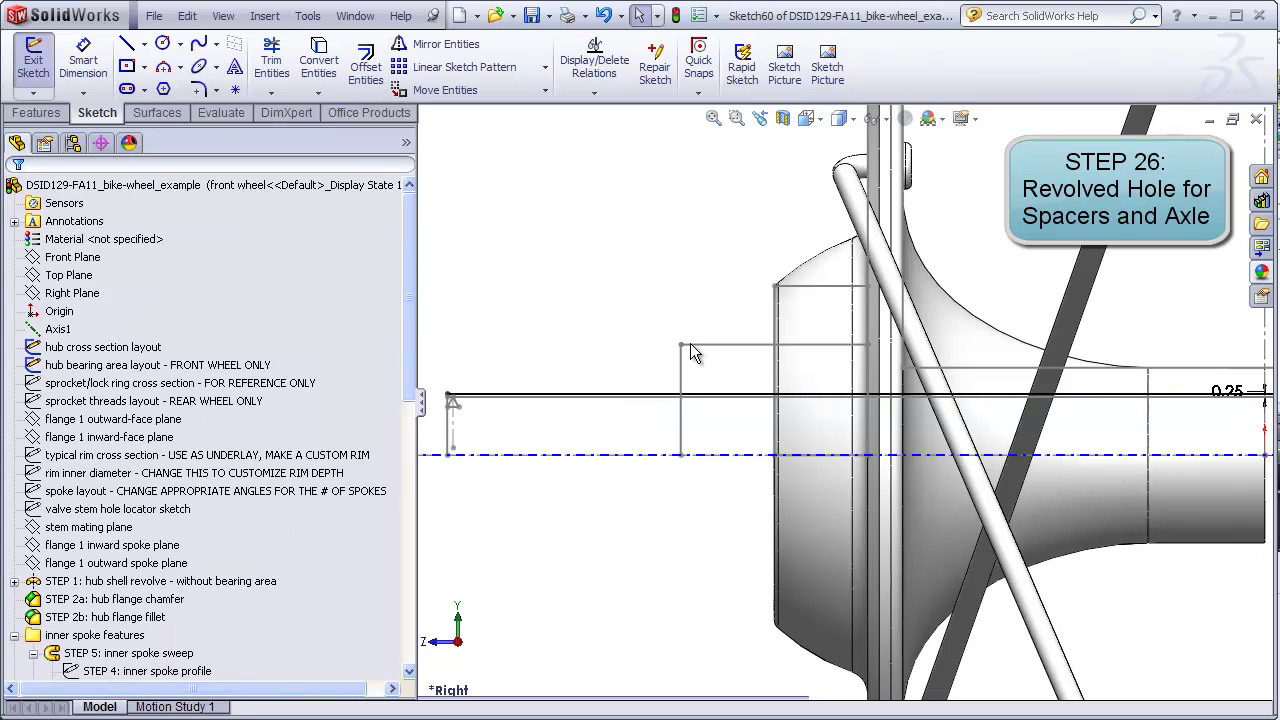
Step: Offset the short upper line by 0.25 mm and the vertical flange edge by a reversed 0.25 mm
click(365, 65)
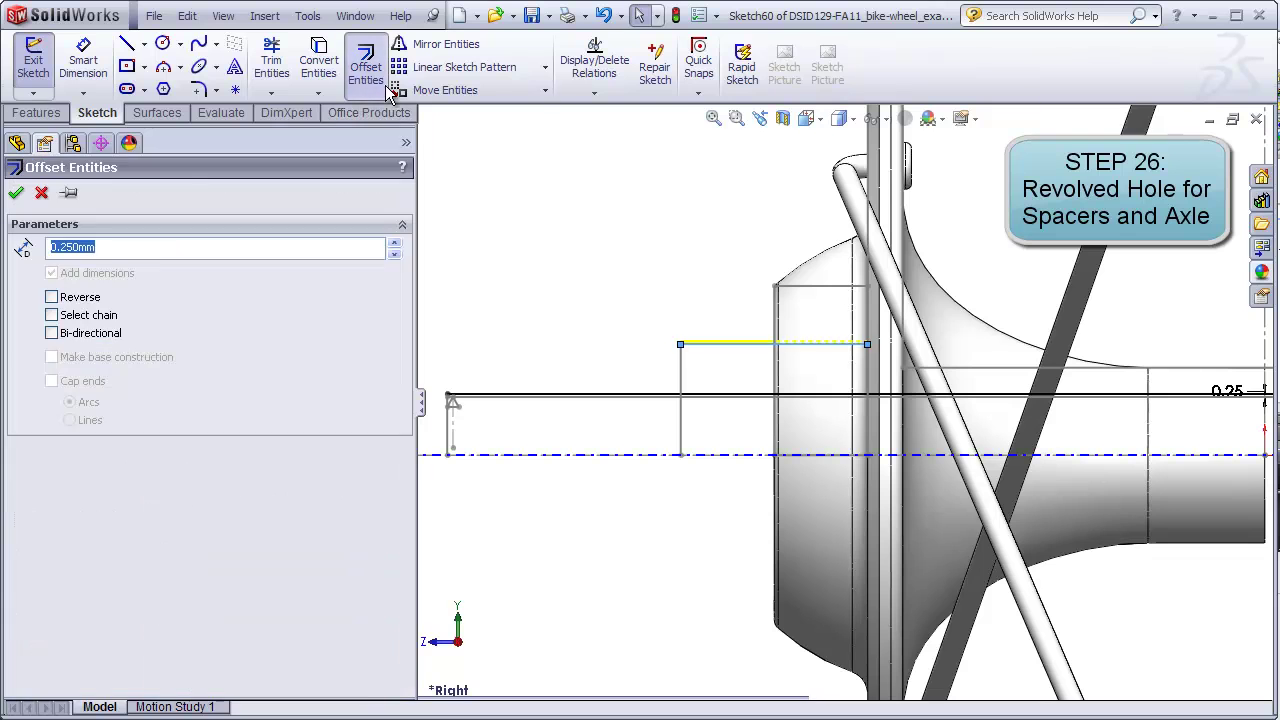
key(Return)
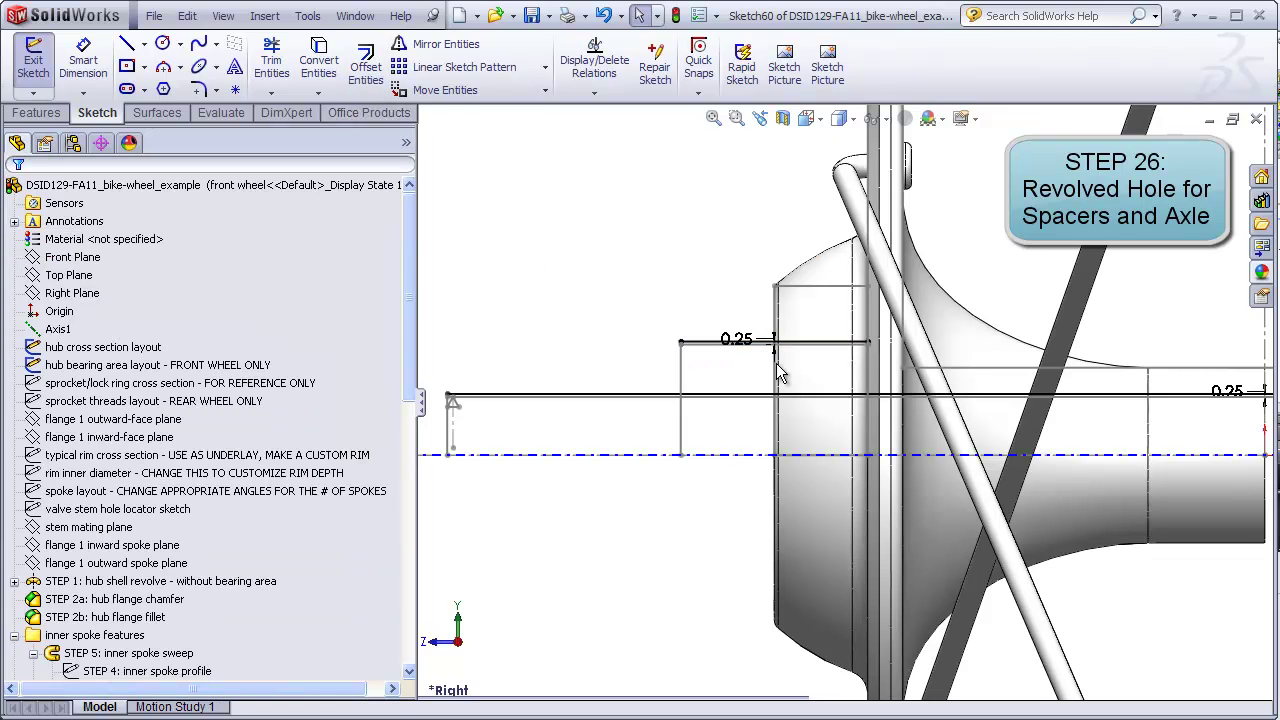
click(867, 376)
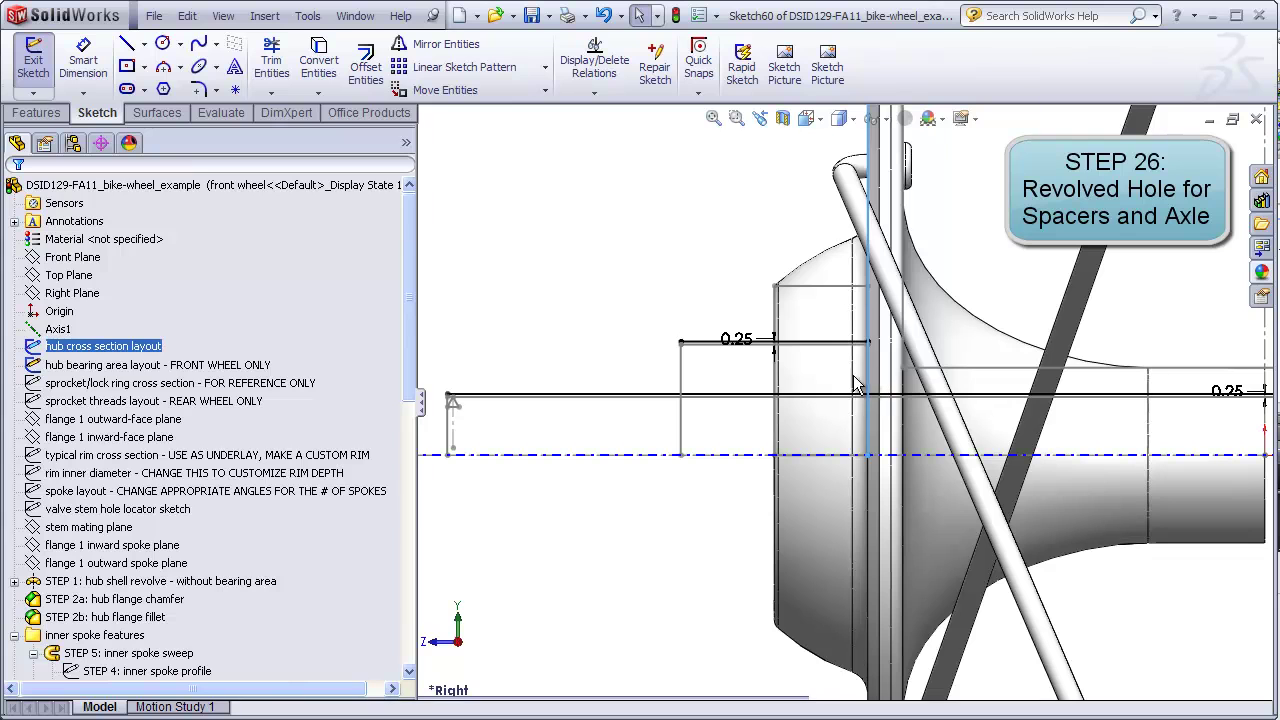
click(367, 68)
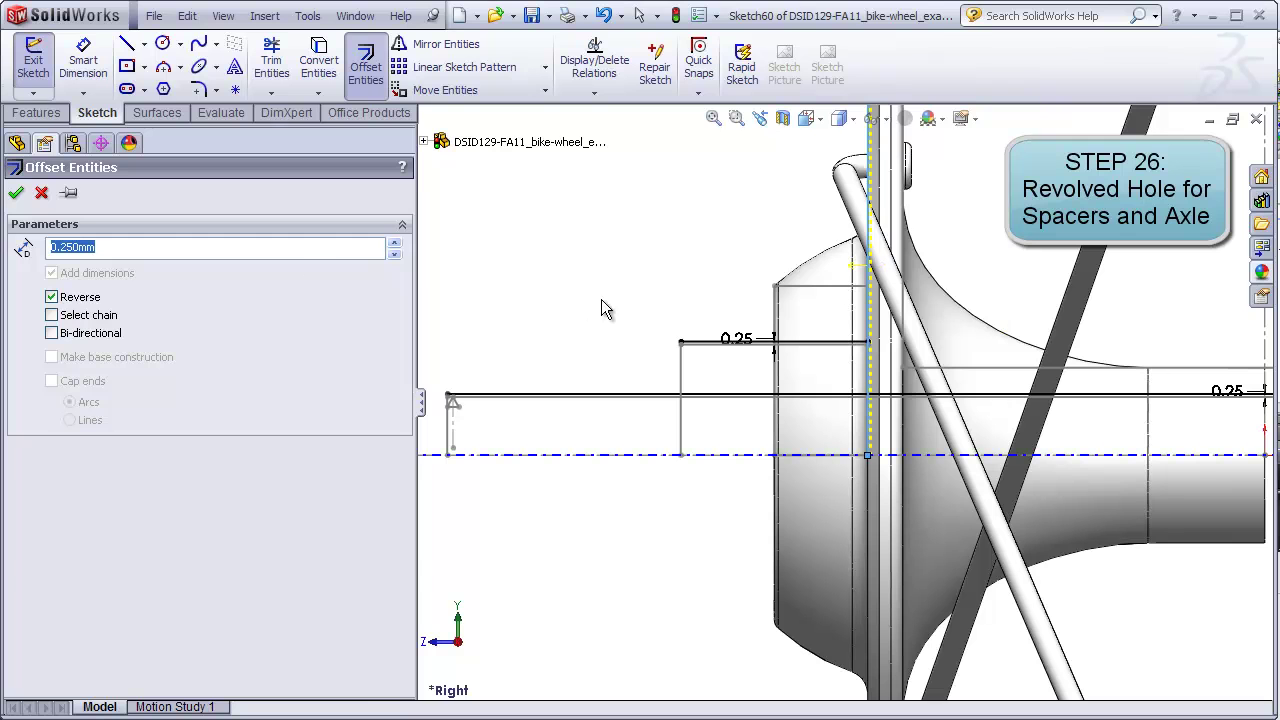
key(Return)
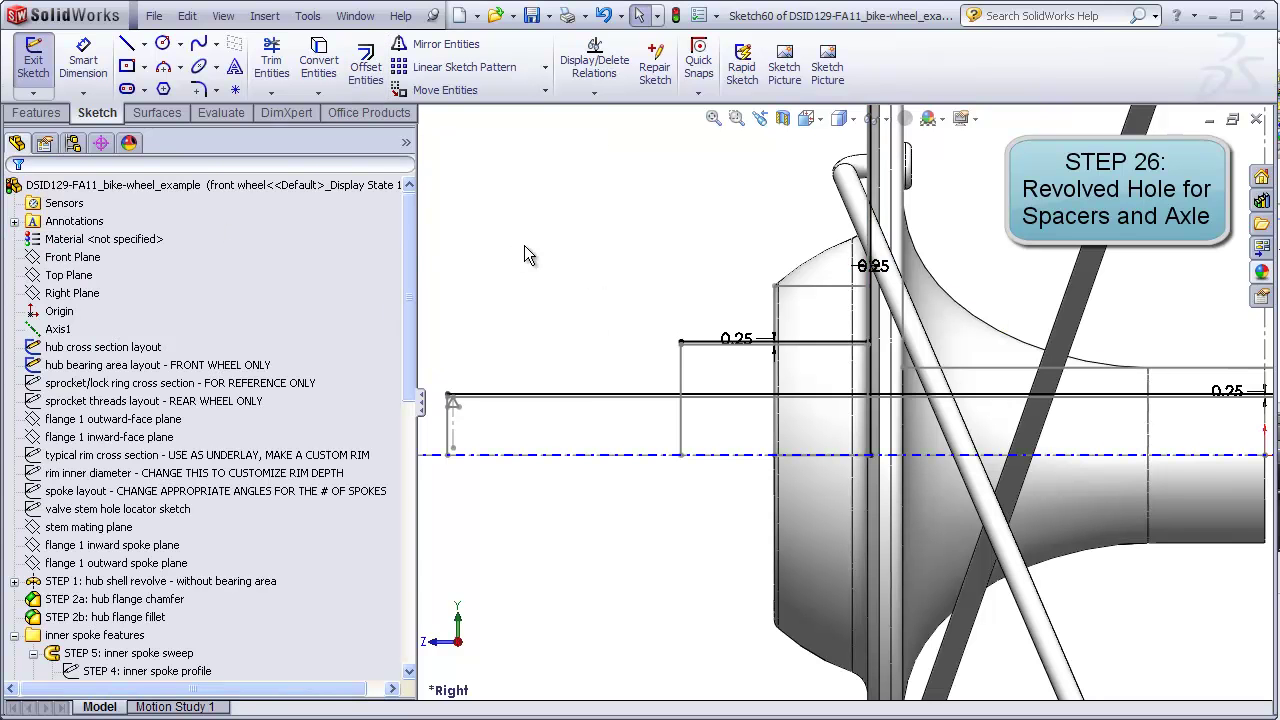
Step: Hide the axes and draw a lower horizontal line from left of the hub to the hub endpoint
click(222, 16)
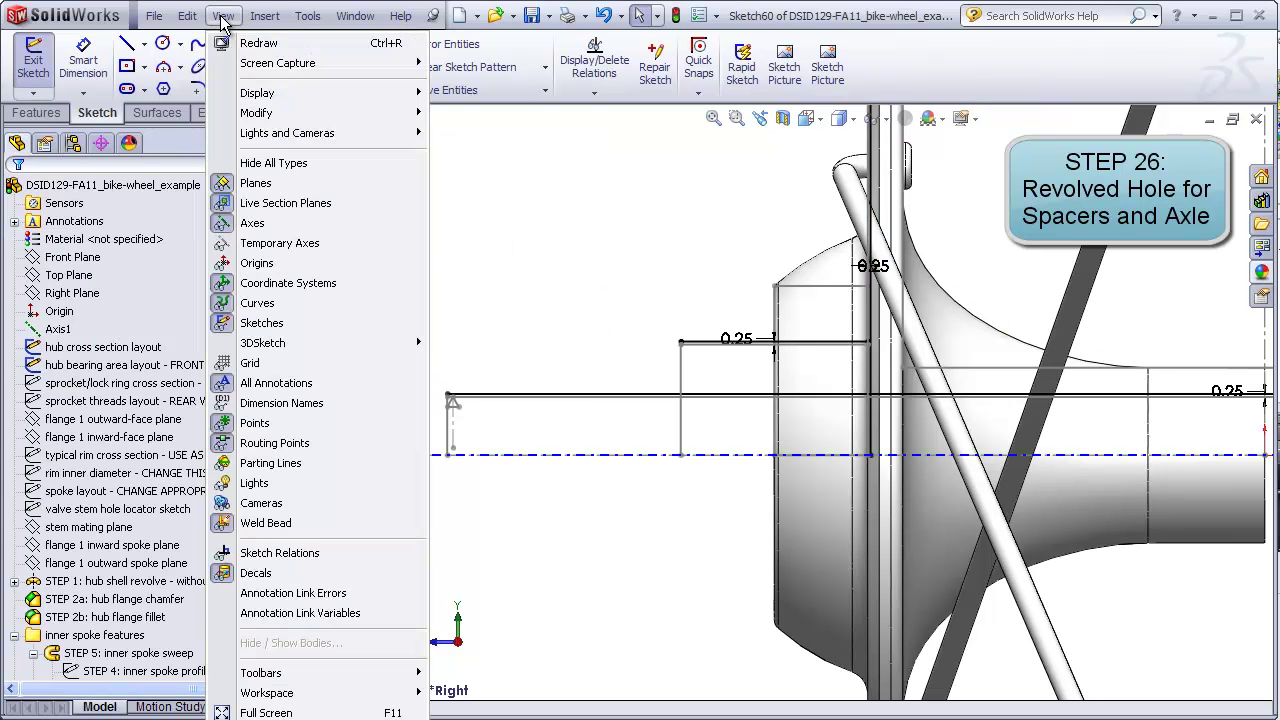
click(275, 163)
scroll(883, 484, up, 3)
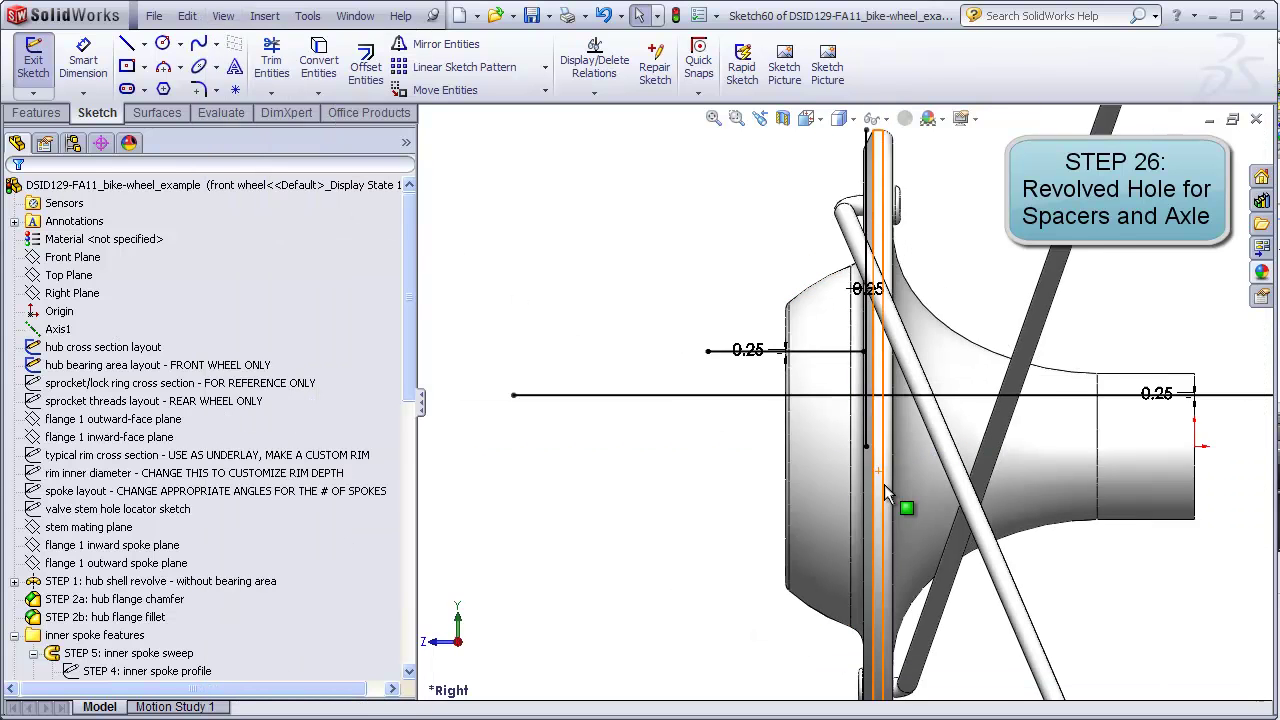
click(130, 50)
click(1087, 432)
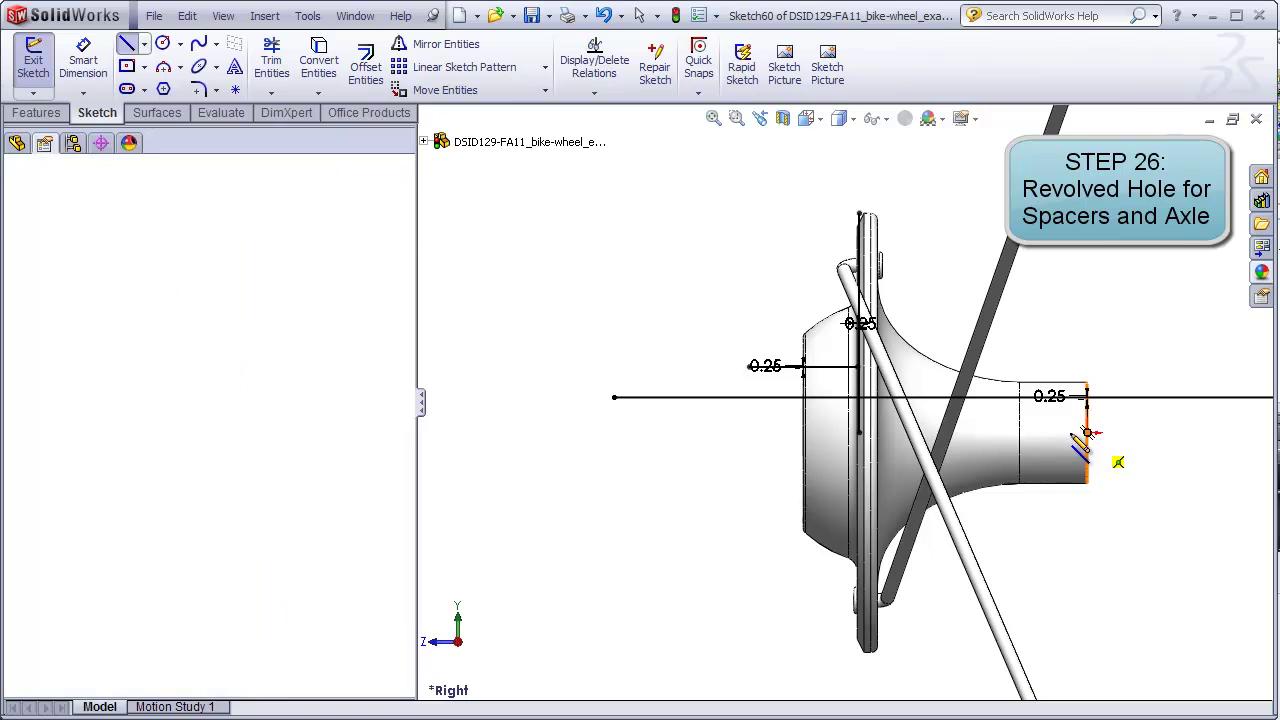
click(637, 433)
key(Escape)
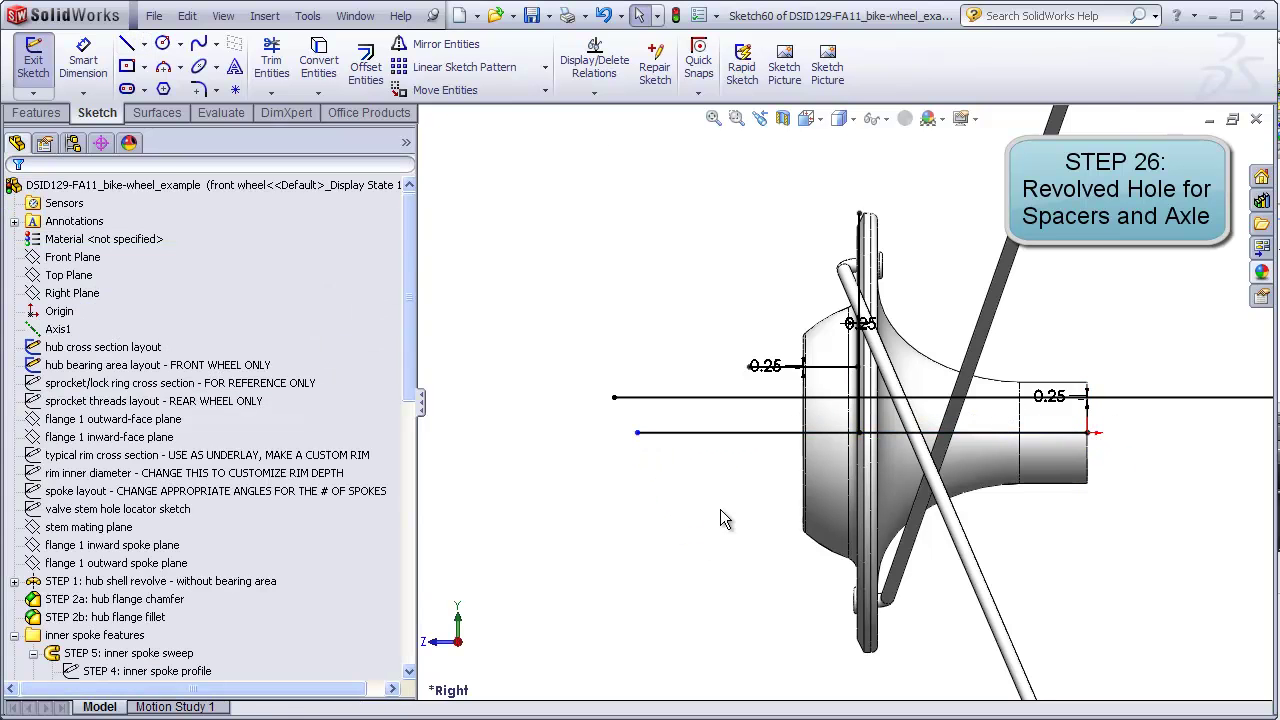
Step: Trim away the left part of the long horizontal line
scroll(872, 392, down, 4)
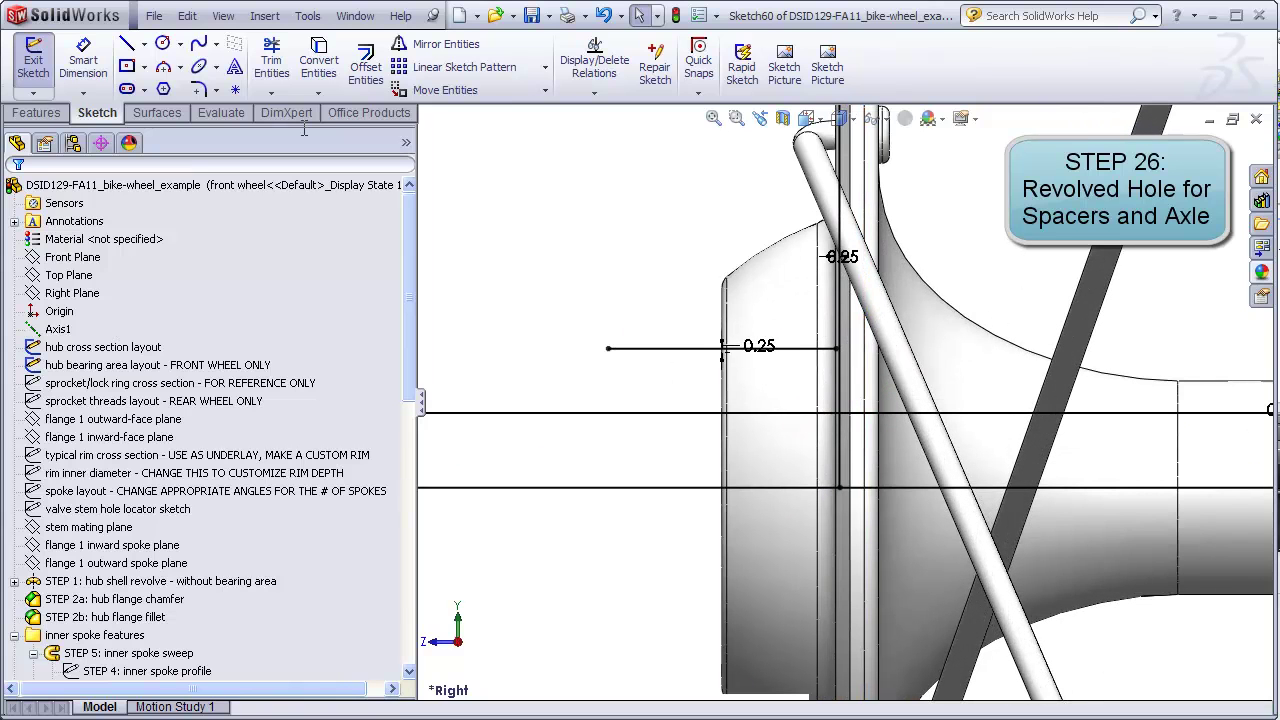
click(271, 60)
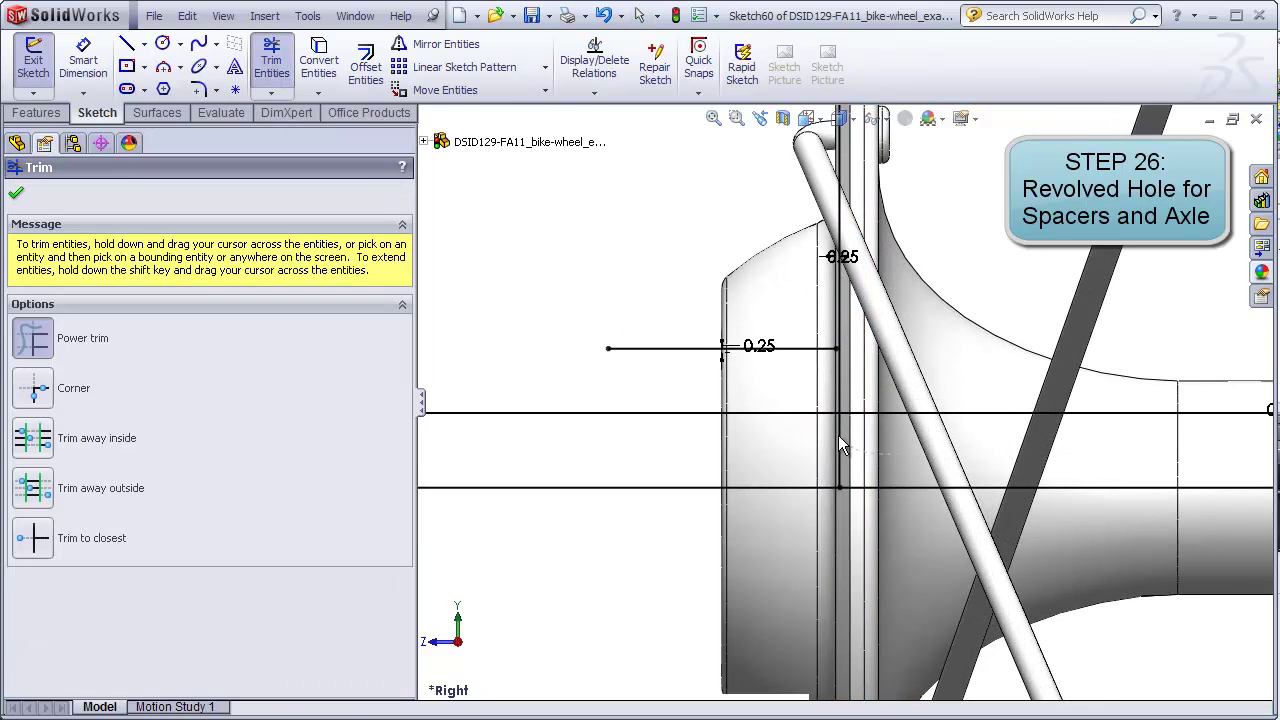
drag(820, 423, 810, 406)
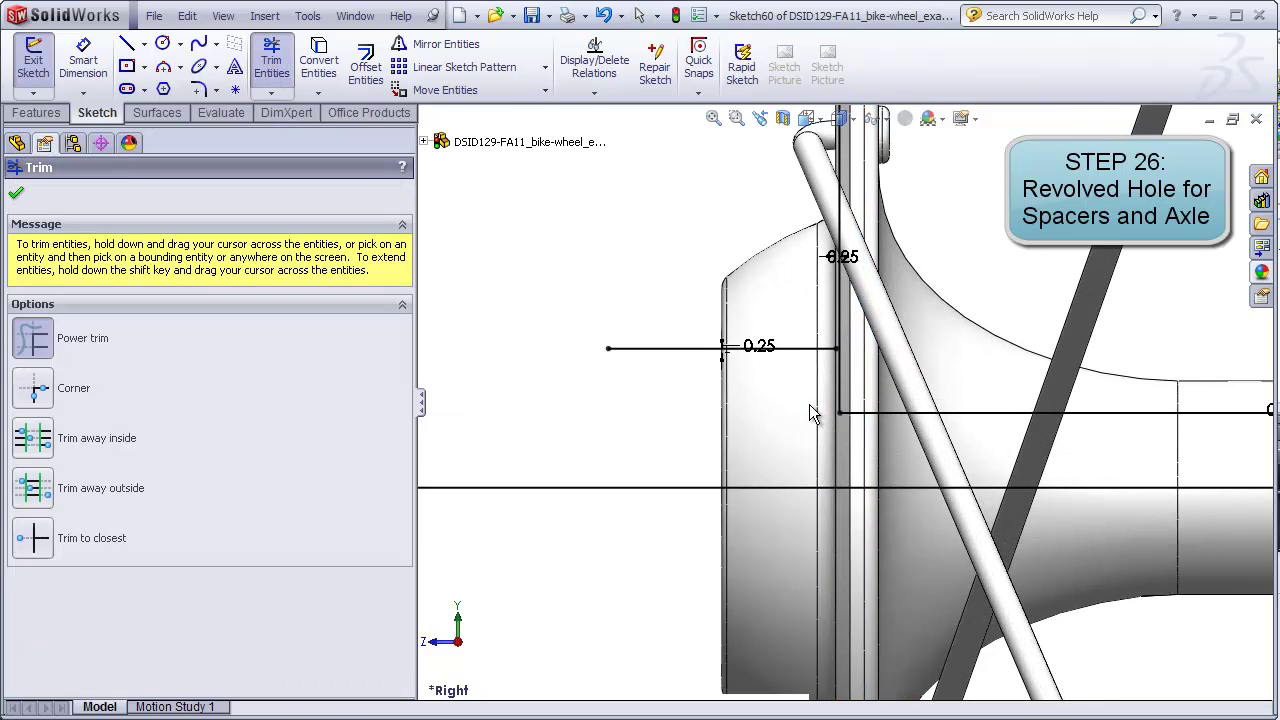
key(Escape)
Step: Extend the upper line past the flange, then trim it back at the vertical line
scroll(846, 359, down, 3)
click(853, 349)
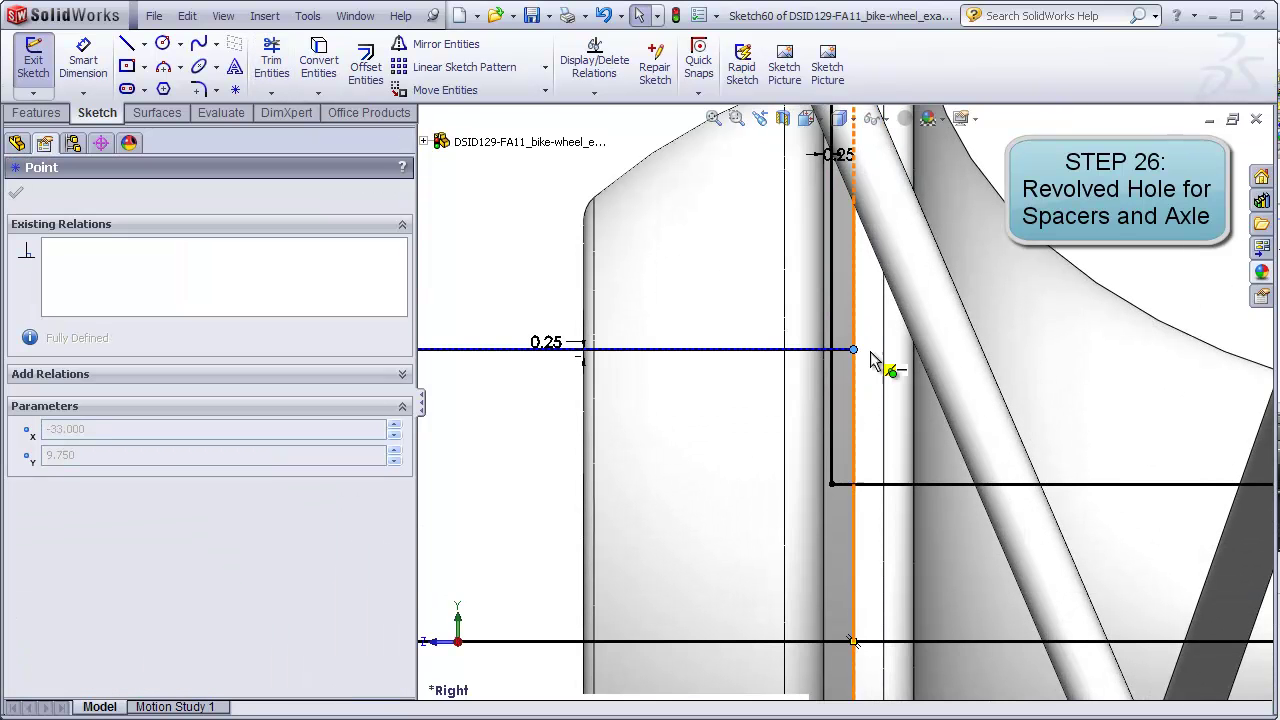
drag(870, 354, 945, 353)
scroll(965, 394, up, 2)
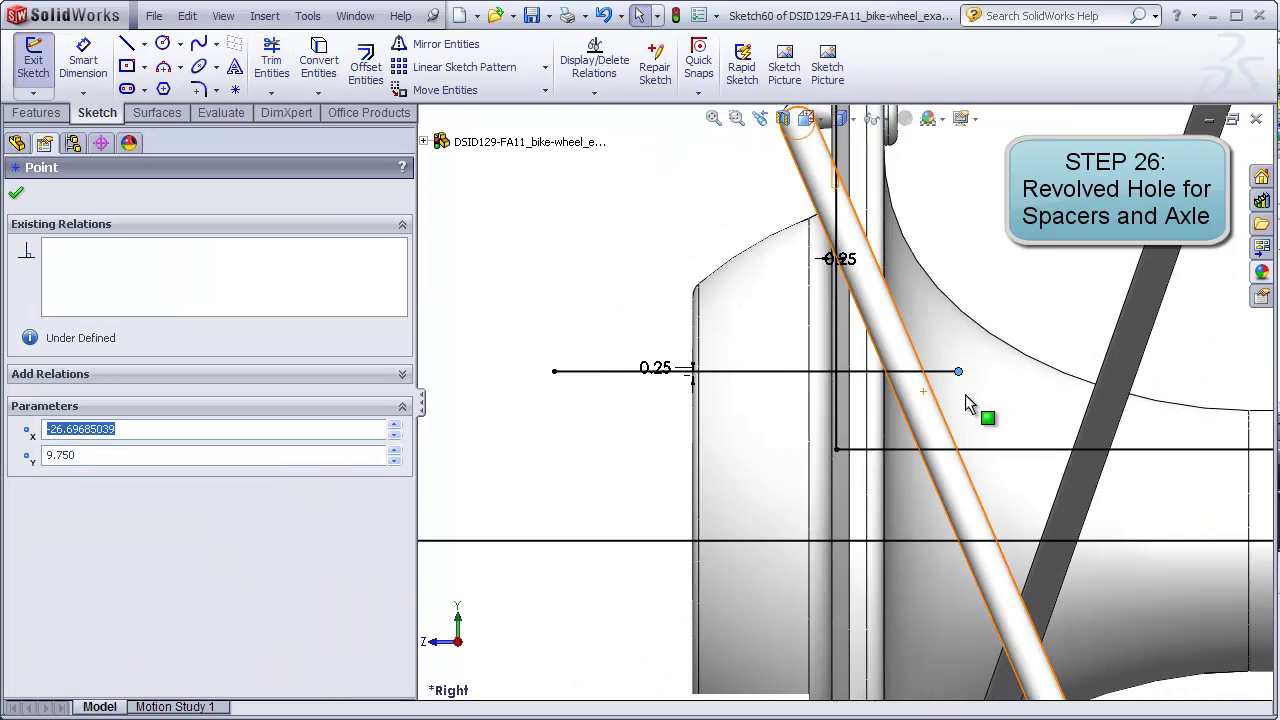
key(Escape)
click(272, 60)
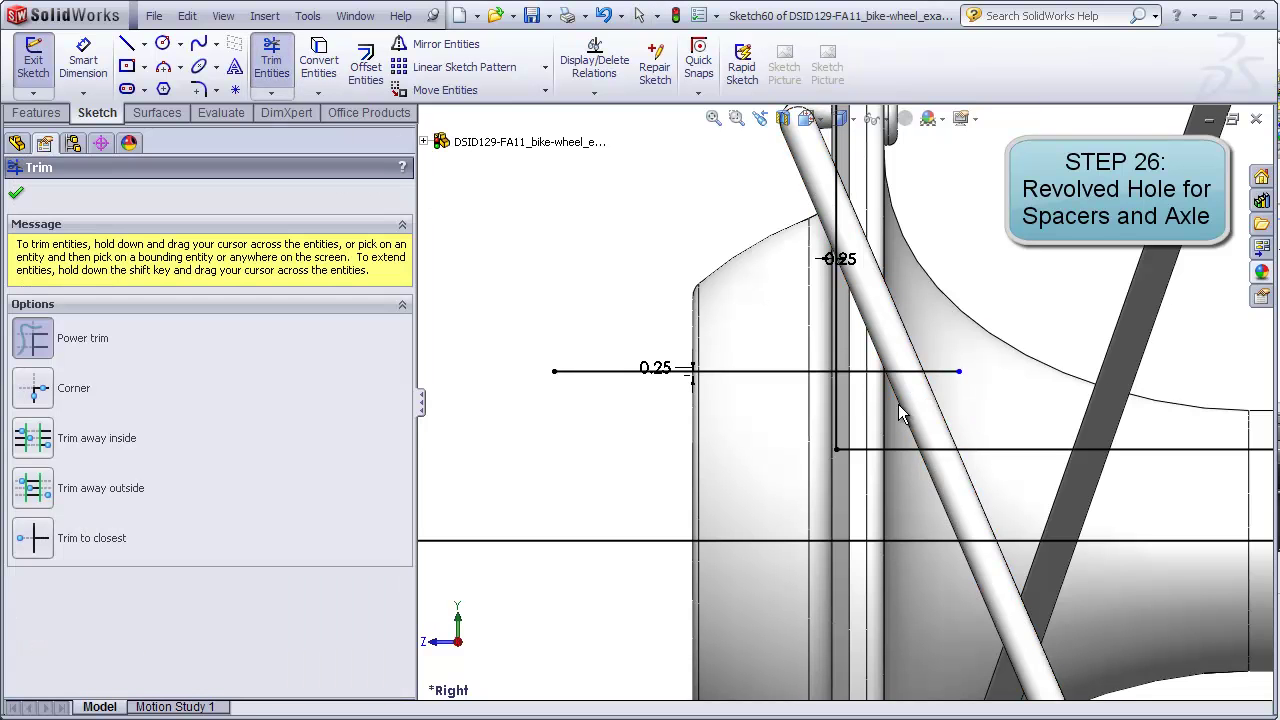
drag(872, 380, 818, 350)
scroll(818, 350, up, 4)
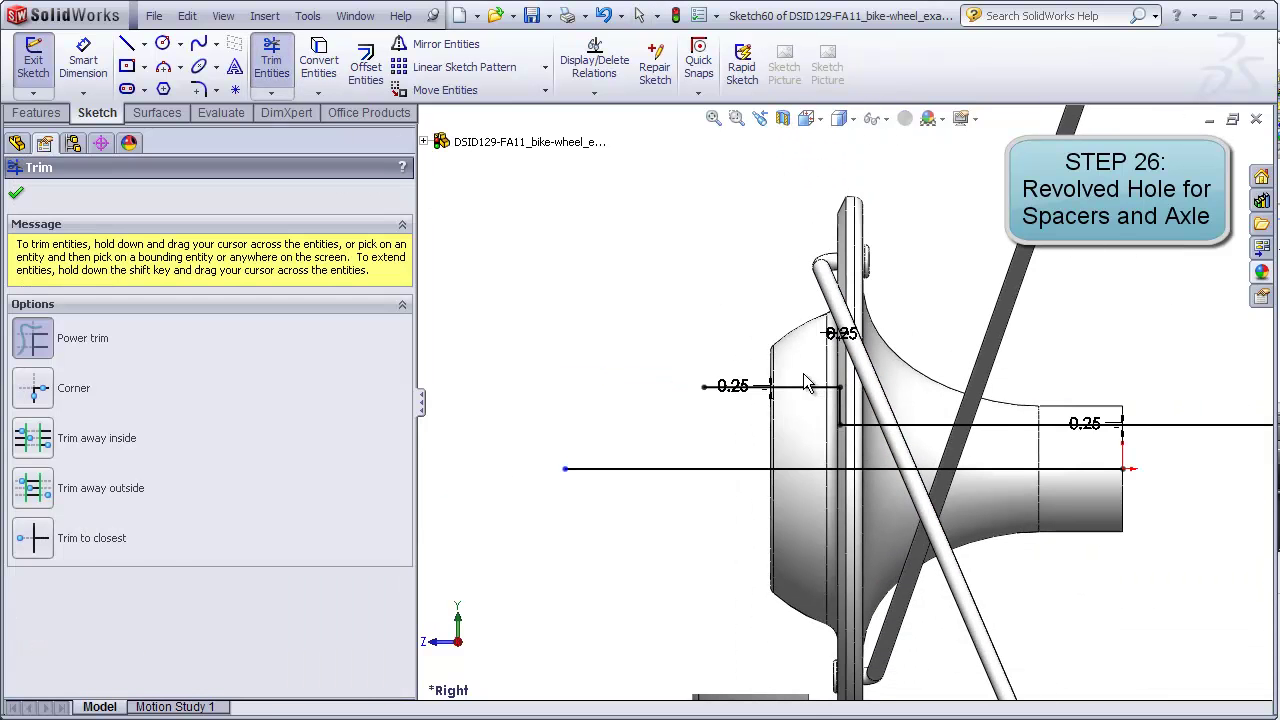
key(Escape)
Step: Draw a vertical line from the upper line's end down to the axis line
click(127, 44)
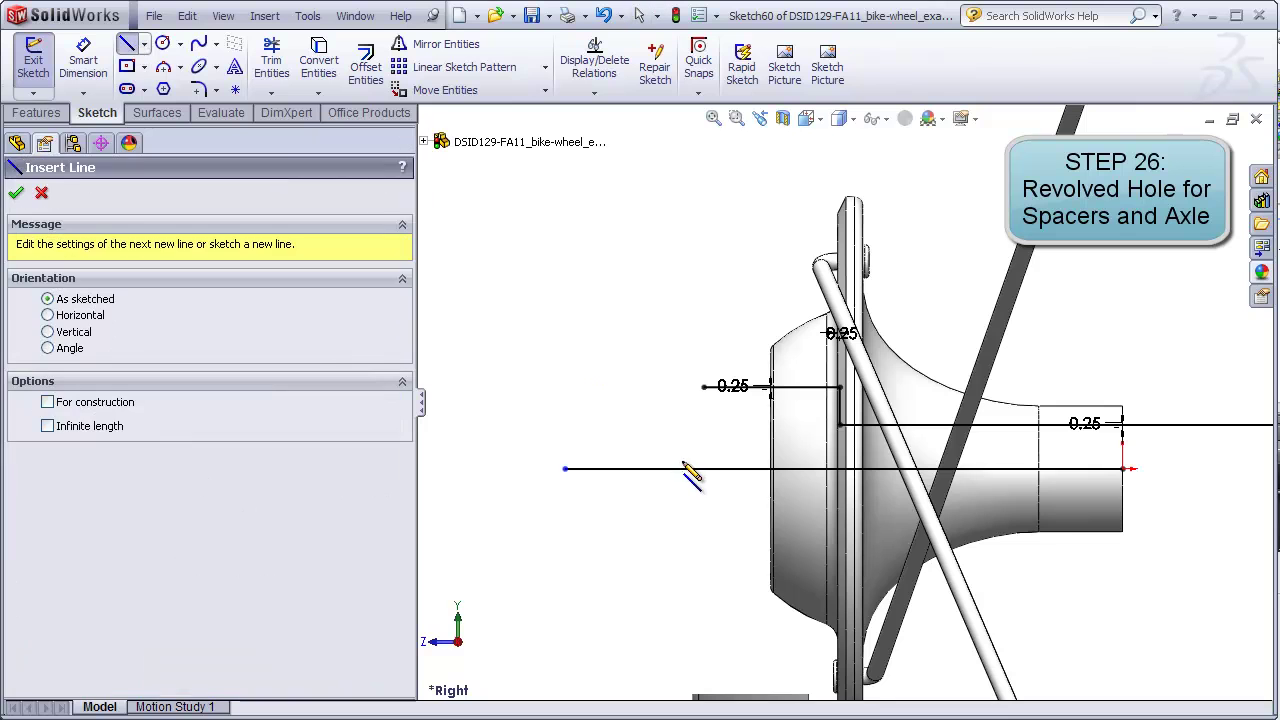
drag(703, 387, 703, 508)
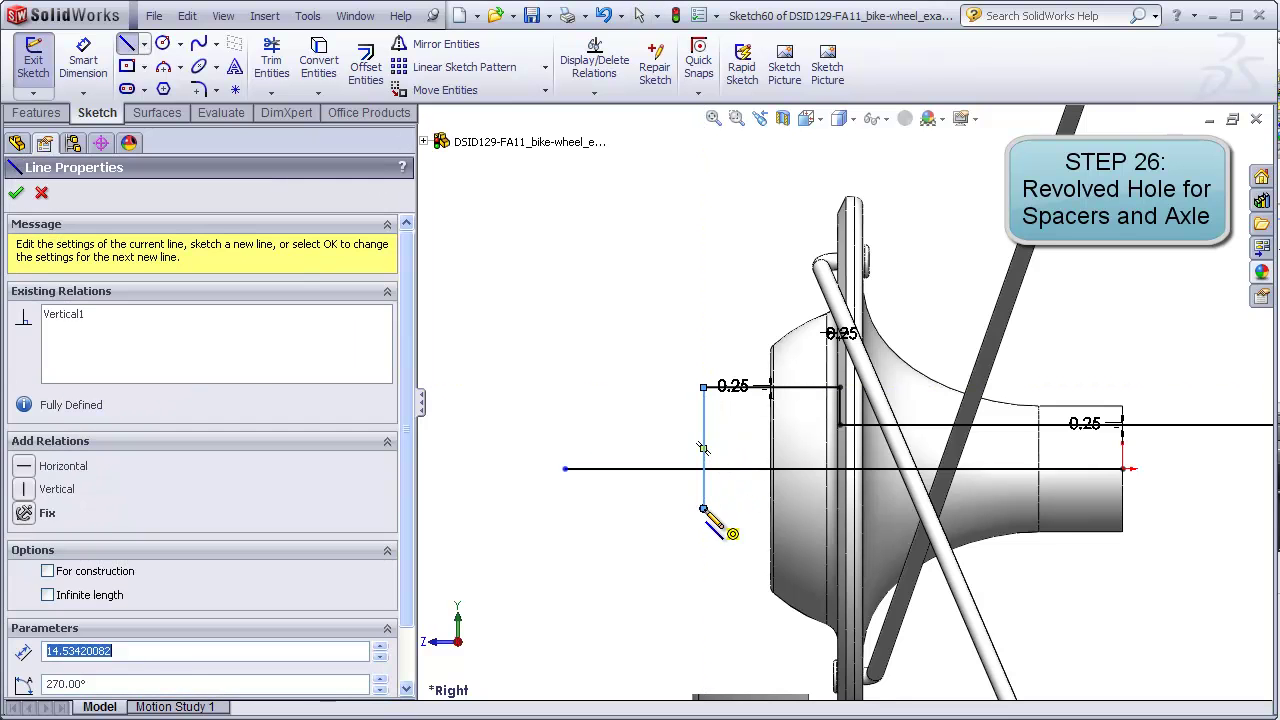
key(Escape)
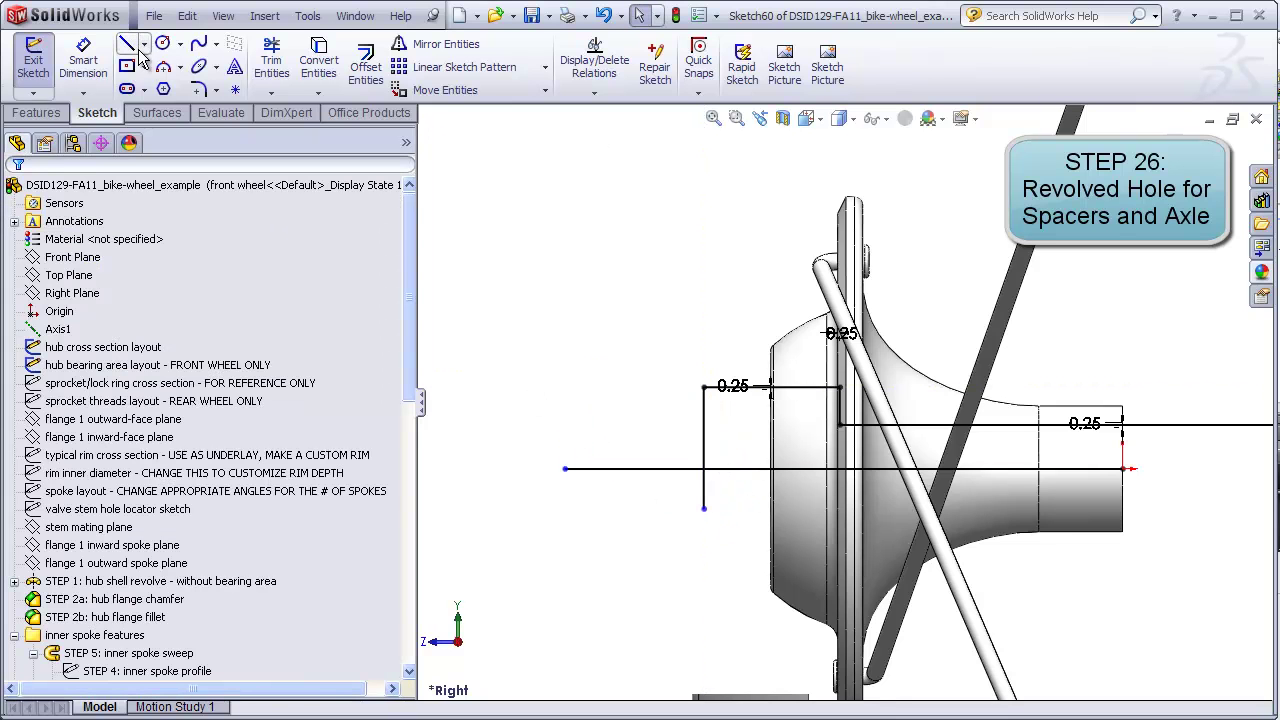
click(271, 60)
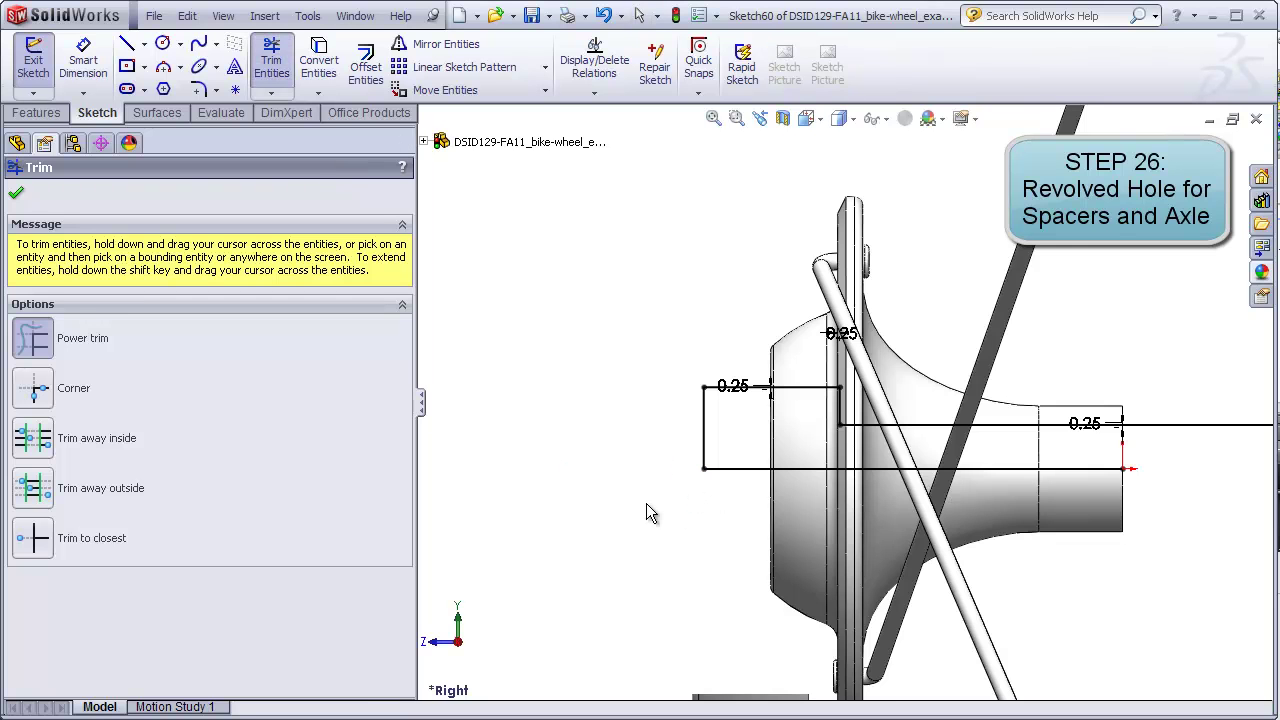
key(Escape)
middle_drag(646, 503, 715, 526)
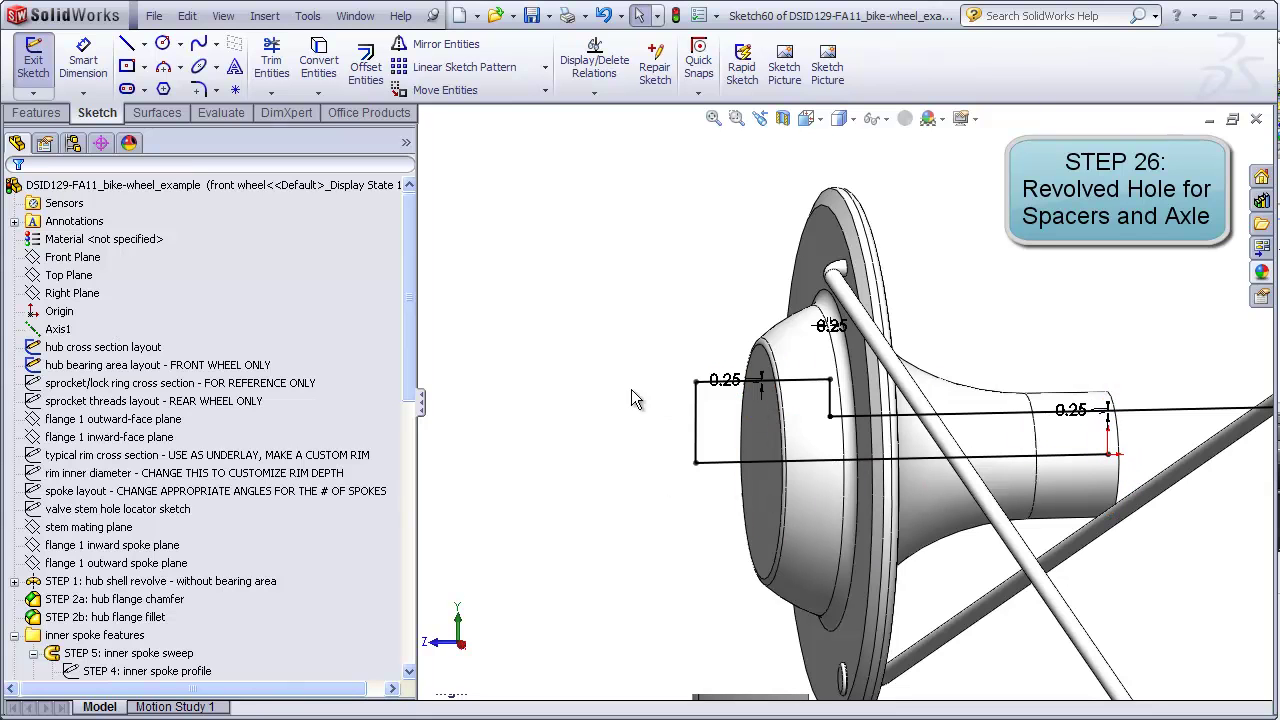
Step: Drag the vertical end line left to lengthen the hole profile, then orbit to inspect it
drag(700, 440, 480, 443)
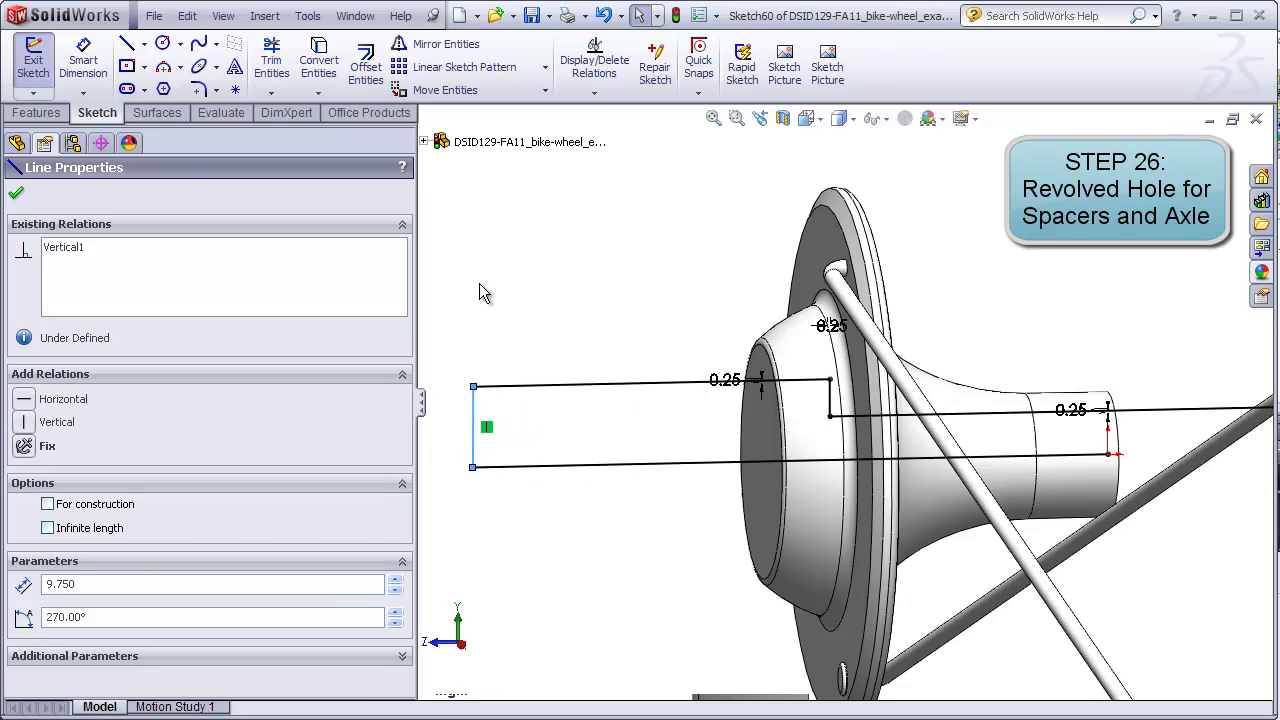
click(479, 283)
mouse_move(600, 386)
middle_down()
mouse_move(593, 373)
mouse_move(1047, 523)
middle_up()
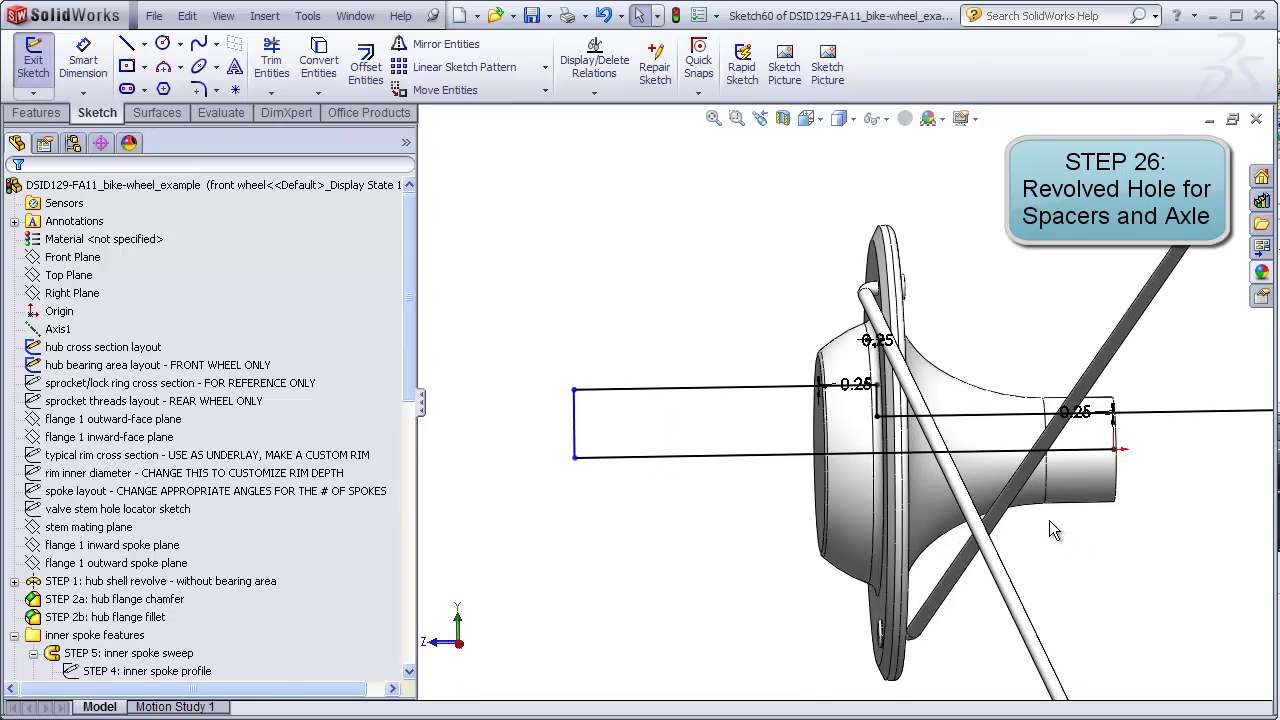
middle_drag(909, 531, 928, 505)
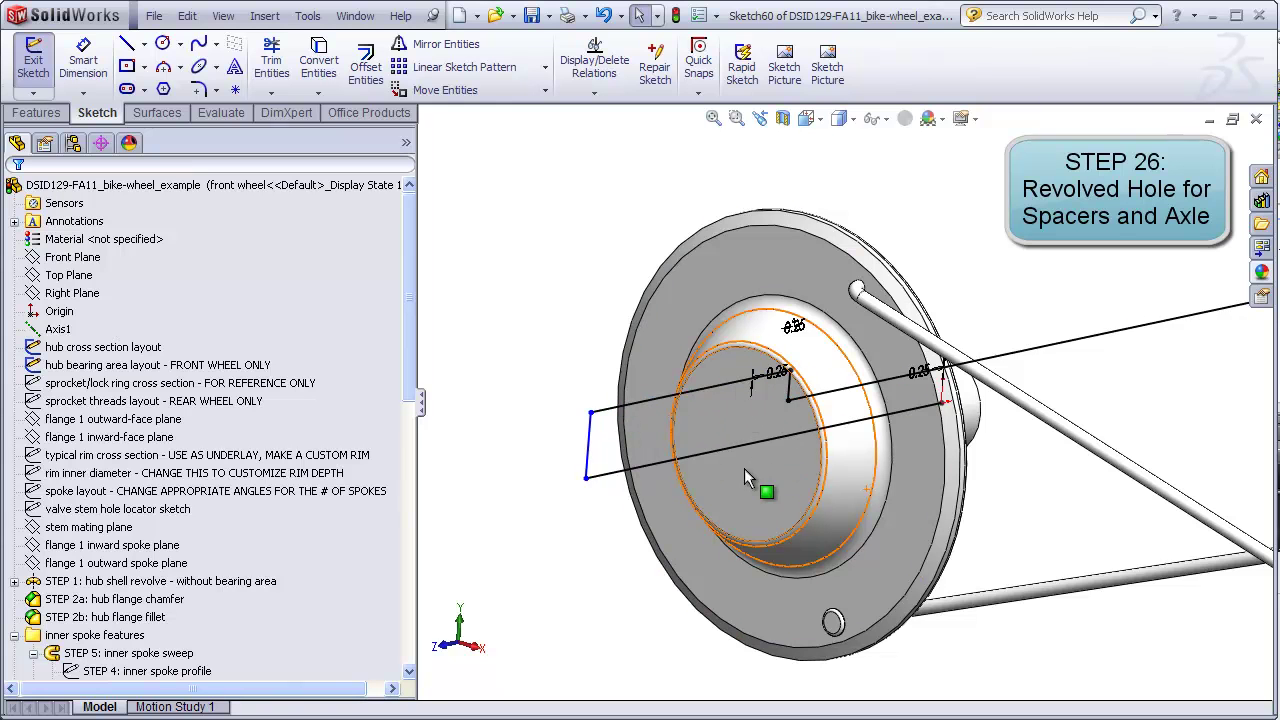
mouse_move(760, 415)
middle_down()
mouse_move(640, 366)
mouse_move(782, 418)
middle_up()
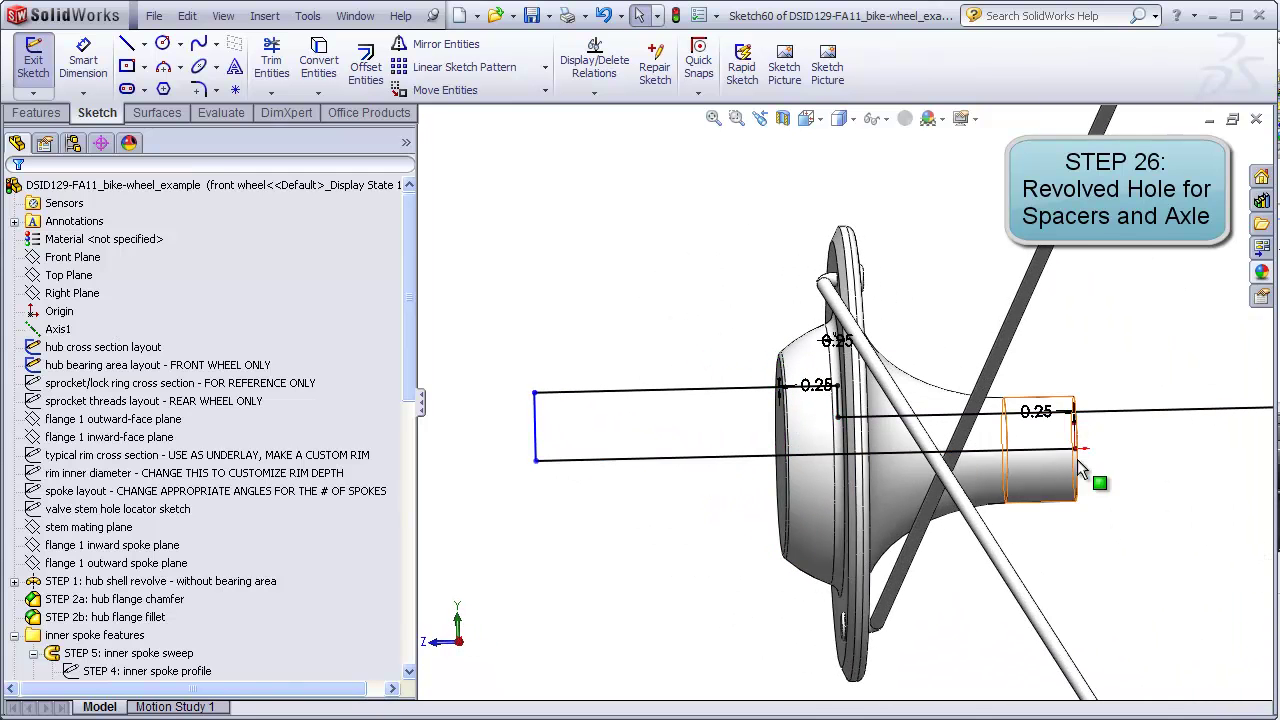
middle_drag(875, 422, 655, 315)
click(36, 112)
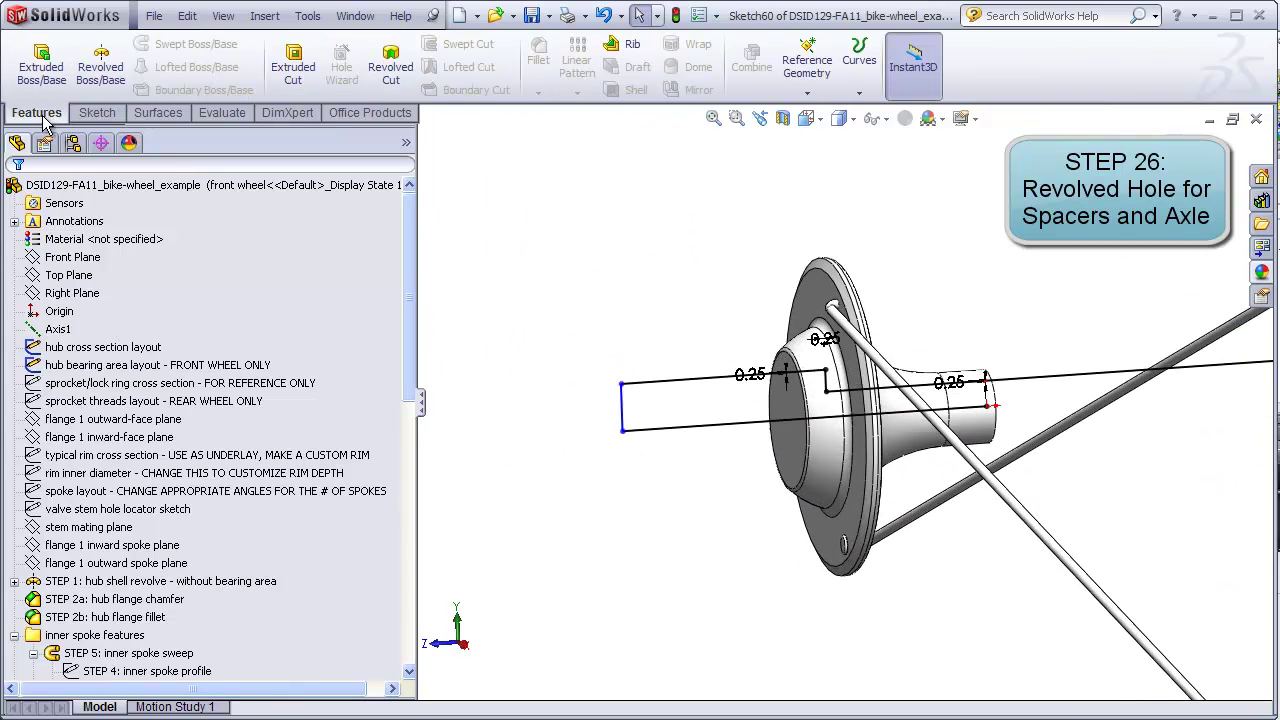
click(392, 72)
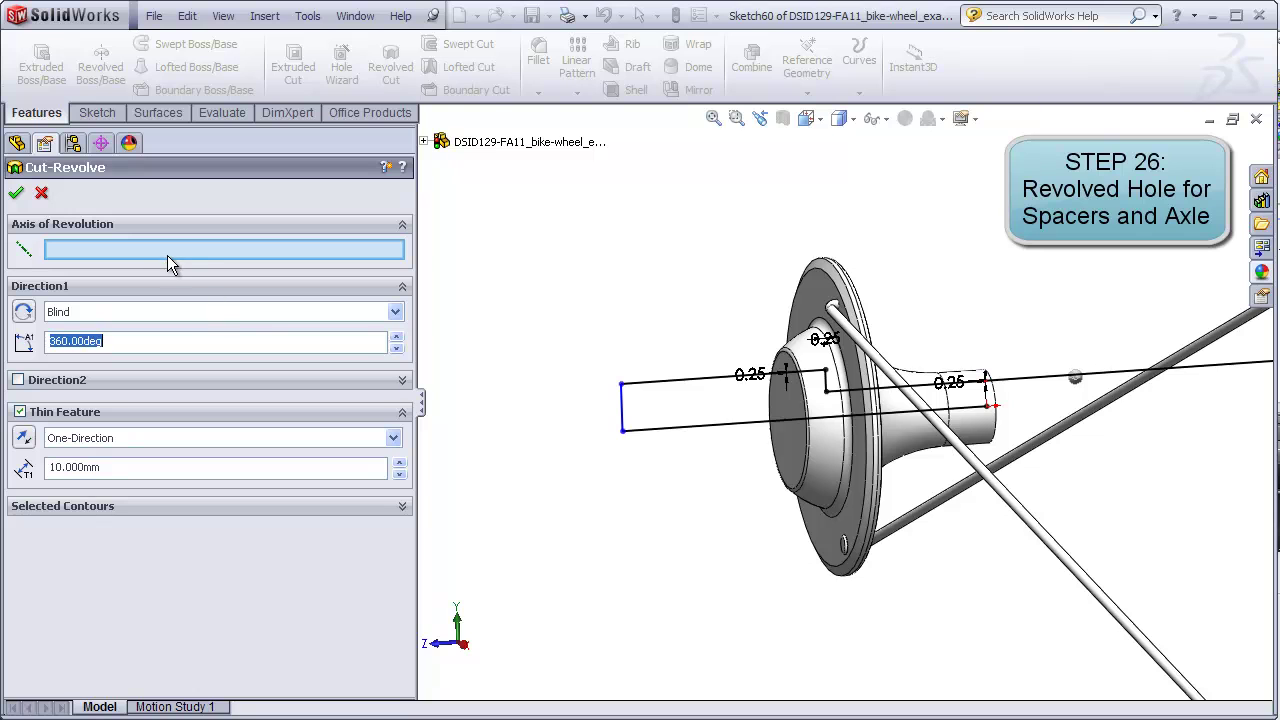
click(693, 430)
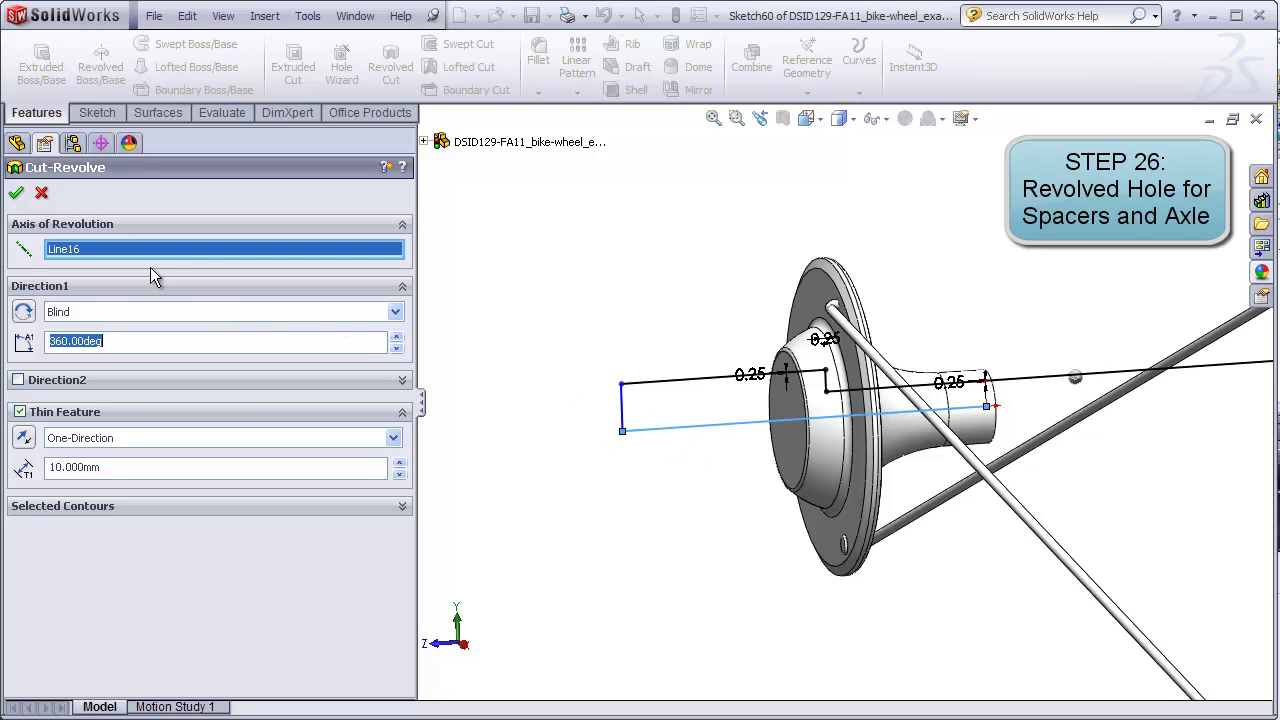
click(42, 194)
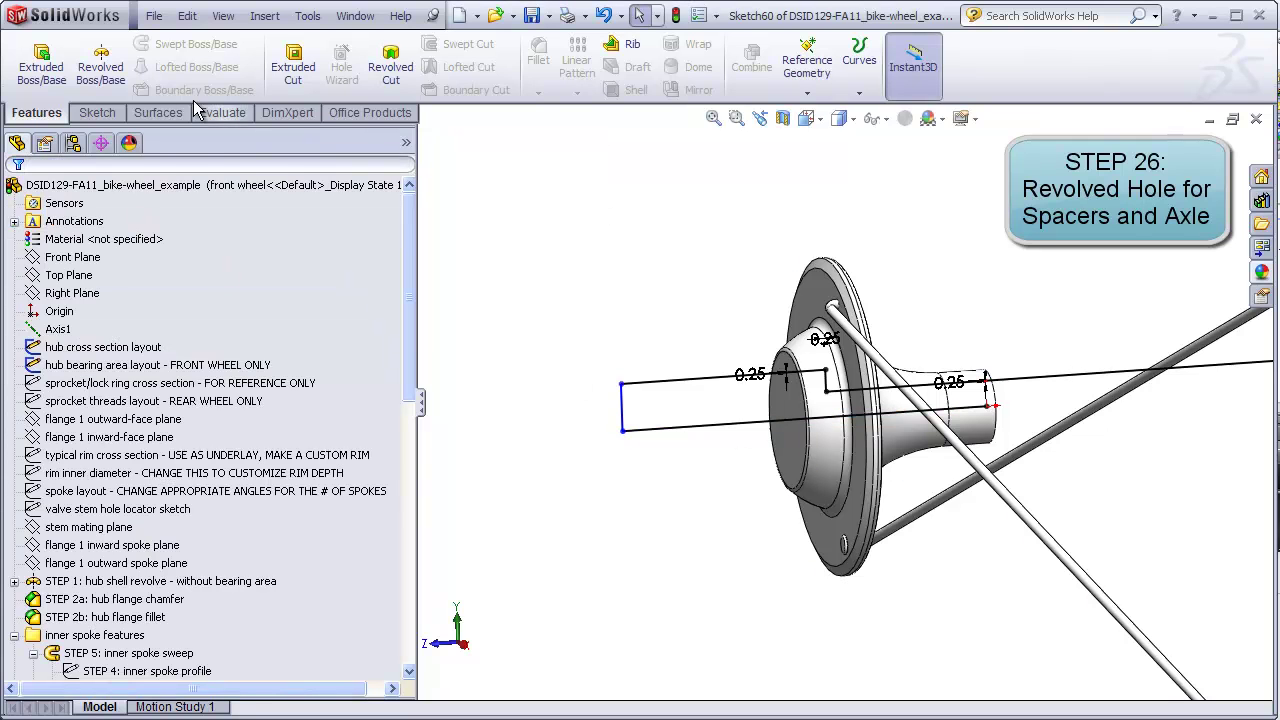
Step: Draw a vertical line up from the lower line's right end and trim the overhang past the hub
click(97, 112)
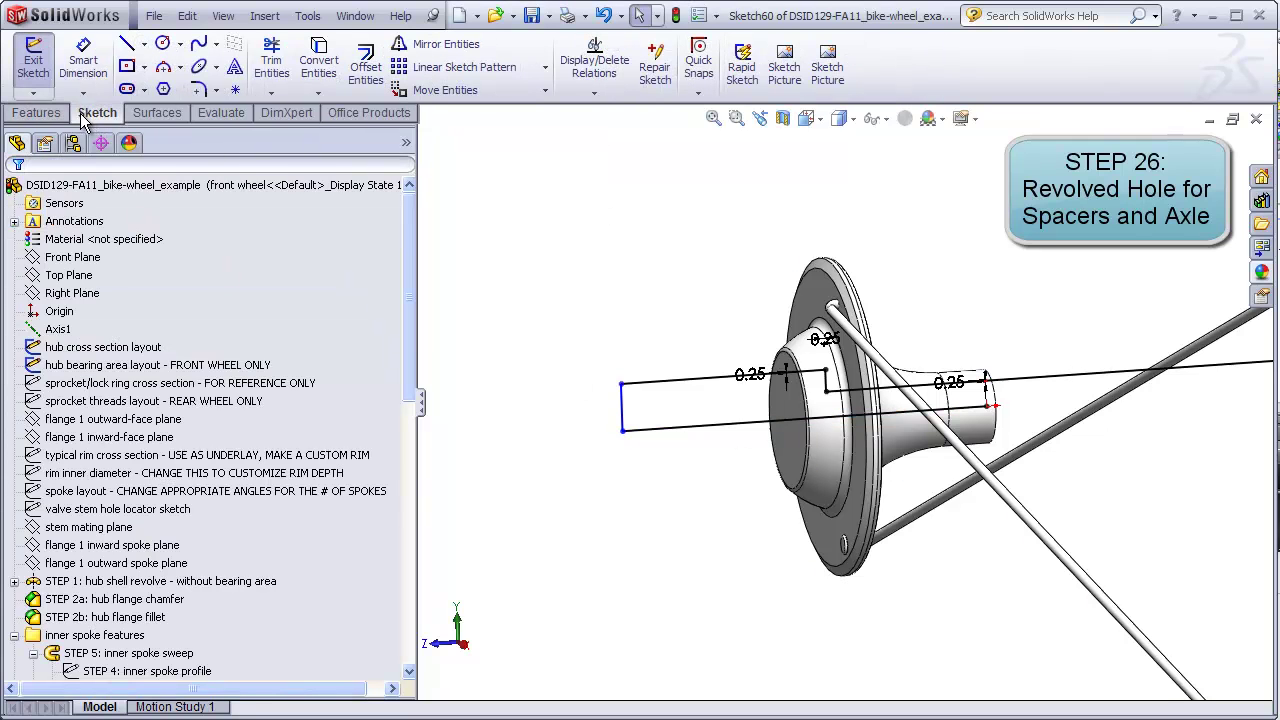
click(126, 44)
mouse_move(987, 407)
mouse_down()
mouse_move(995, 338)
mouse_move(982, 291)
mouse_up()
key(Escape)
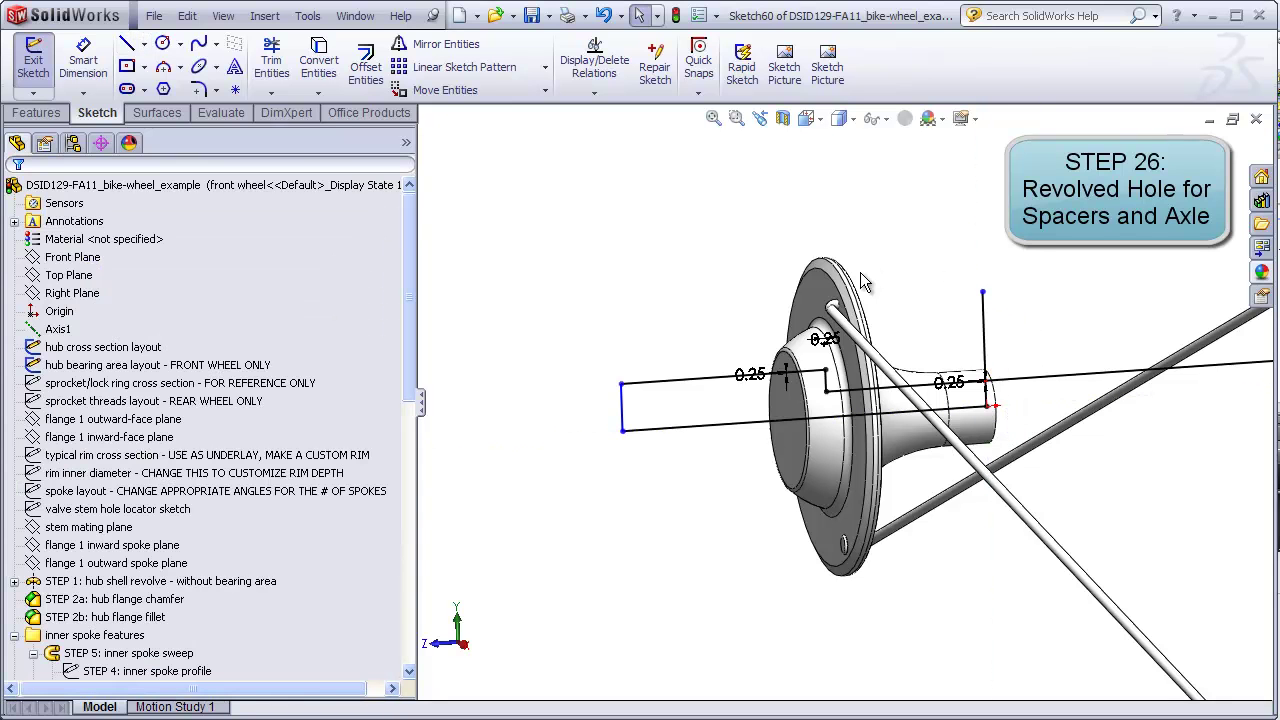
click(271, 60)
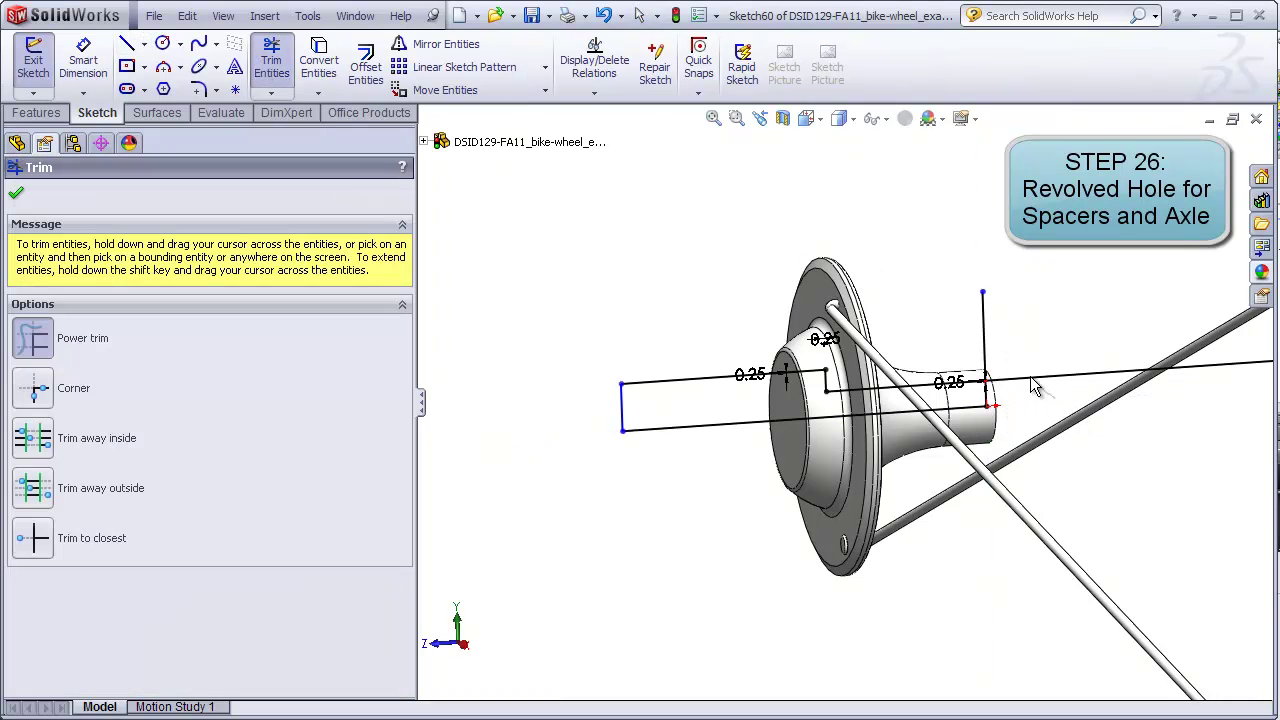
drag(1035, 388, 1008, 362)
key(Escape)
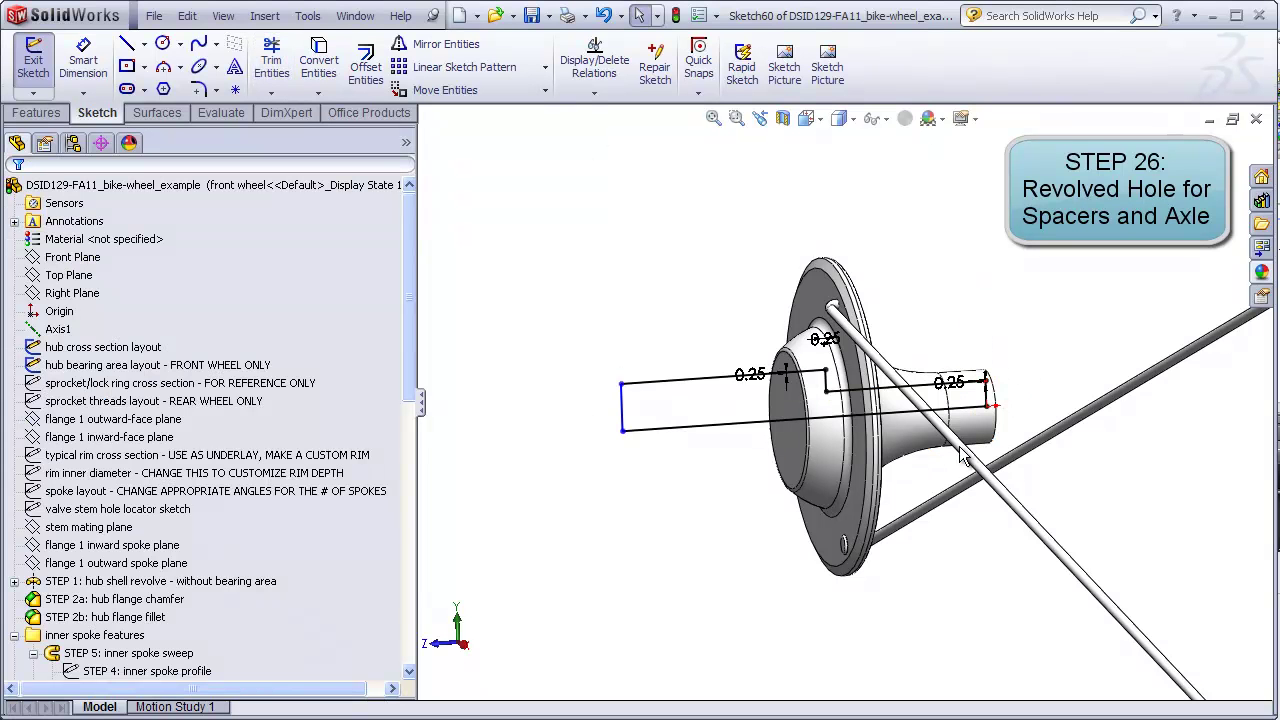
middle_drag(737, 494, 740, 517)
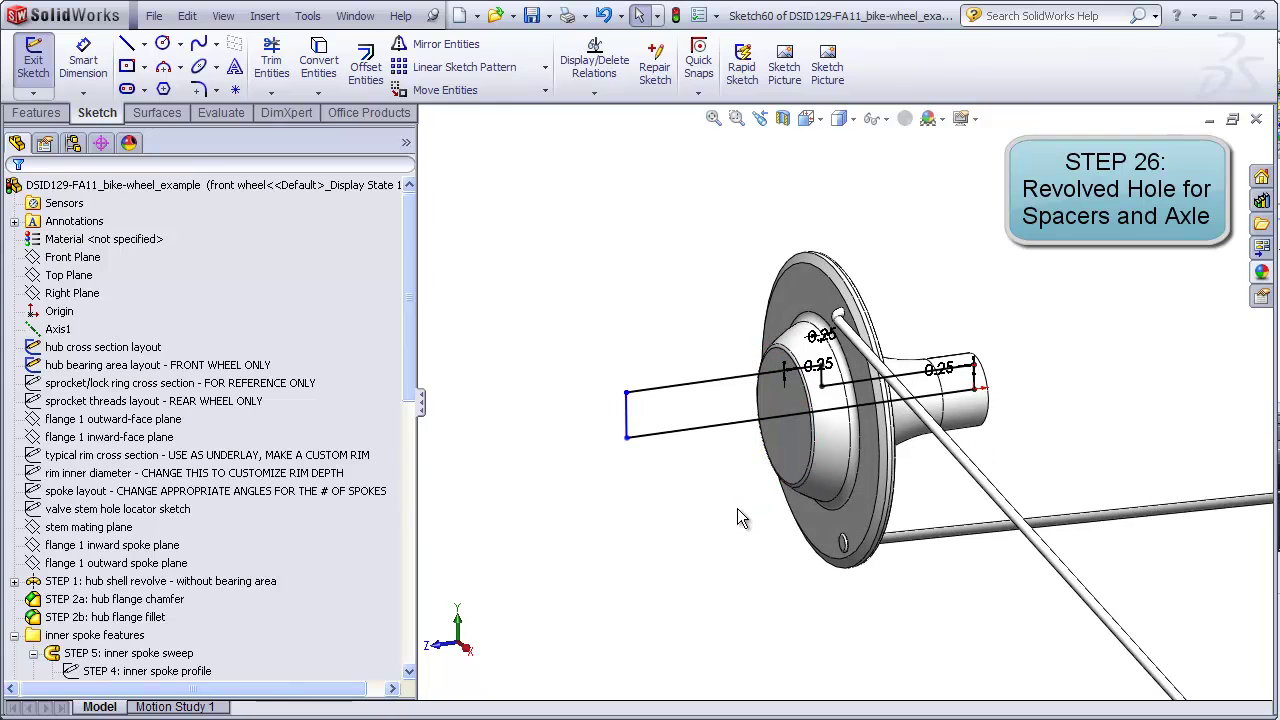
Step: Revolve-cut the hole profile 360° around centerline Line16, then check the new bore face
click(36, 112)
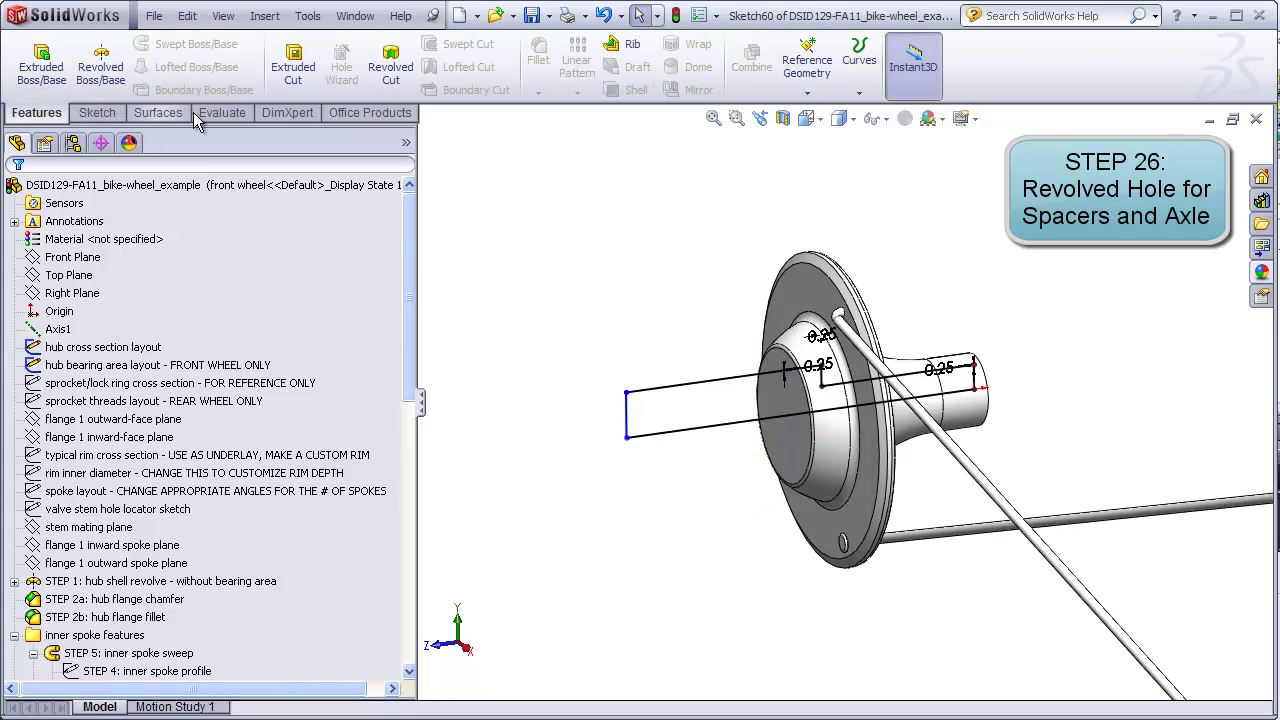
click(388, 70)
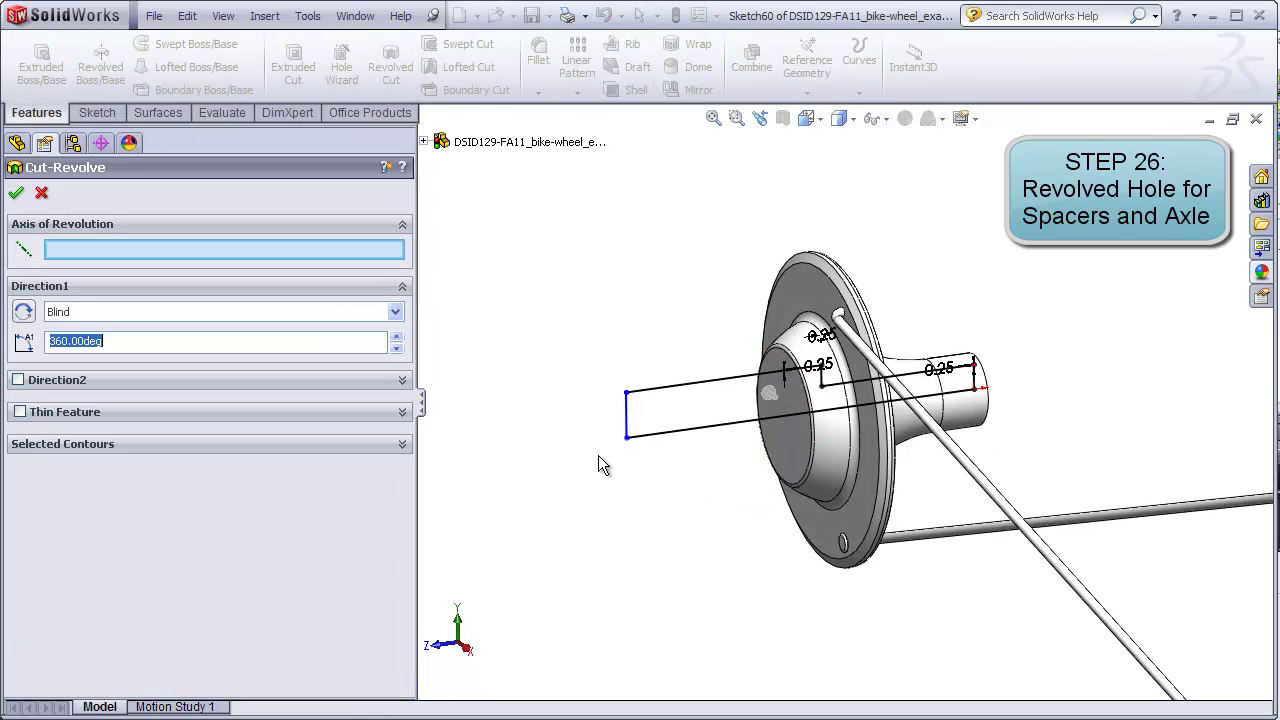
click(698, 436)
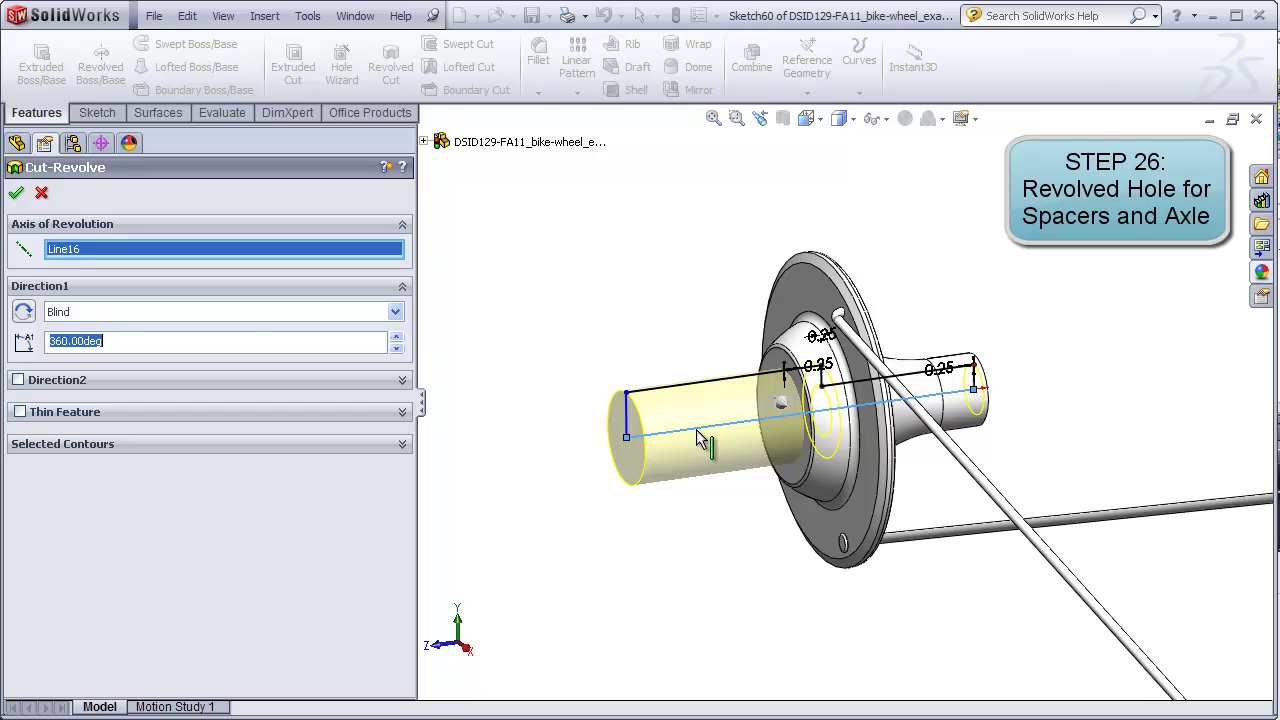
click(16, 192)
middle_drag(623, 549, 676, 542)
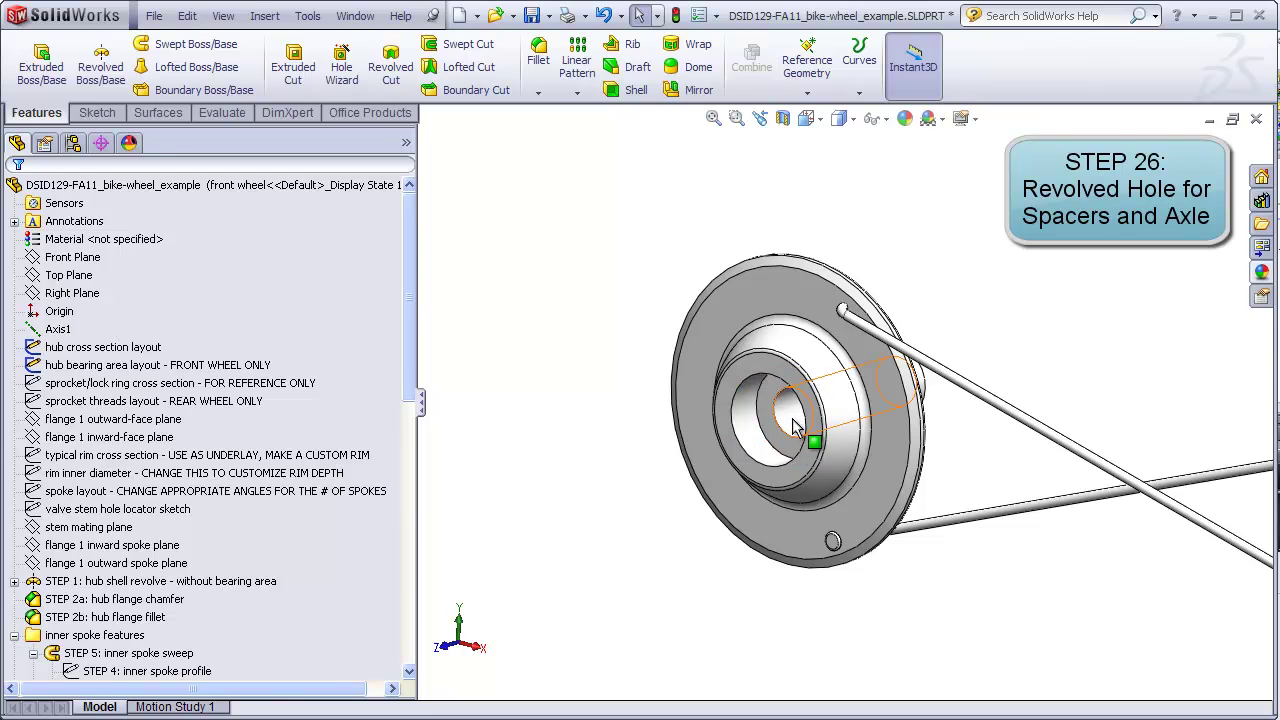
click(760, 448)
click(623, 518)
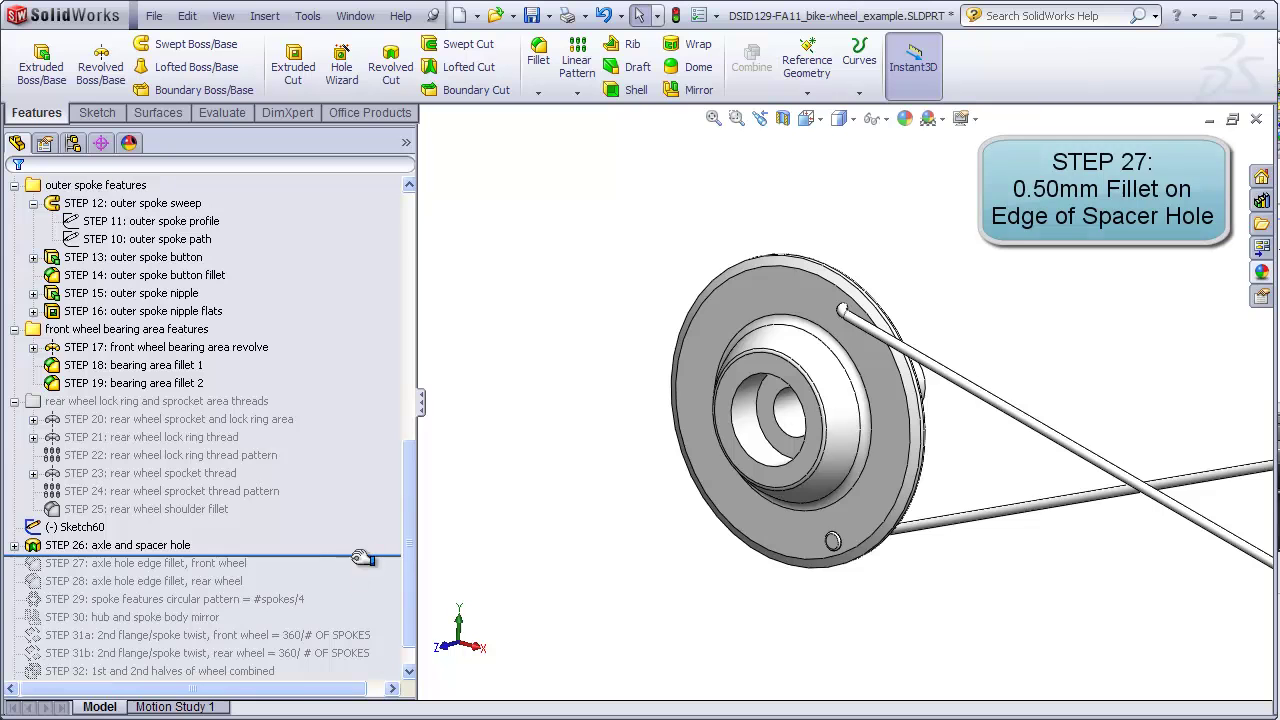
Step: Roll forward to STEP 27, confirm its 0.50 mm spacer-hole fillet, then roll past STEP 28
drag(362, 558, 362, 576)
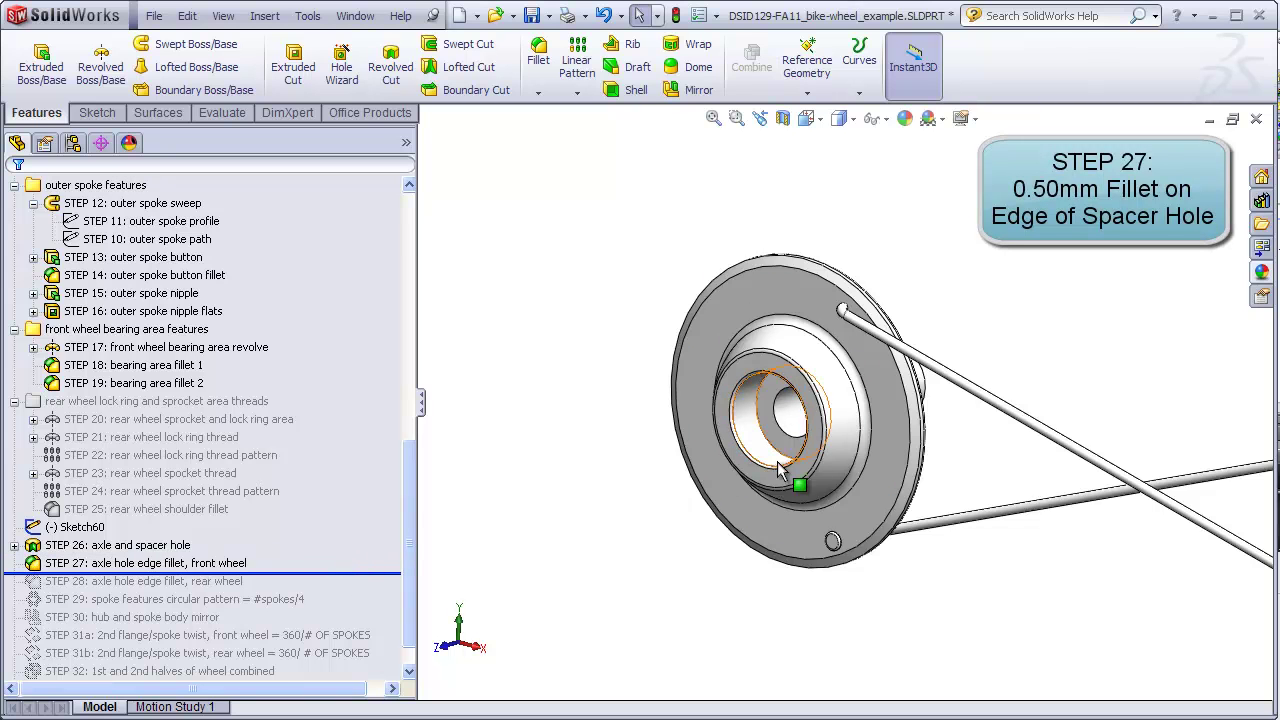
right_click(240, 560)
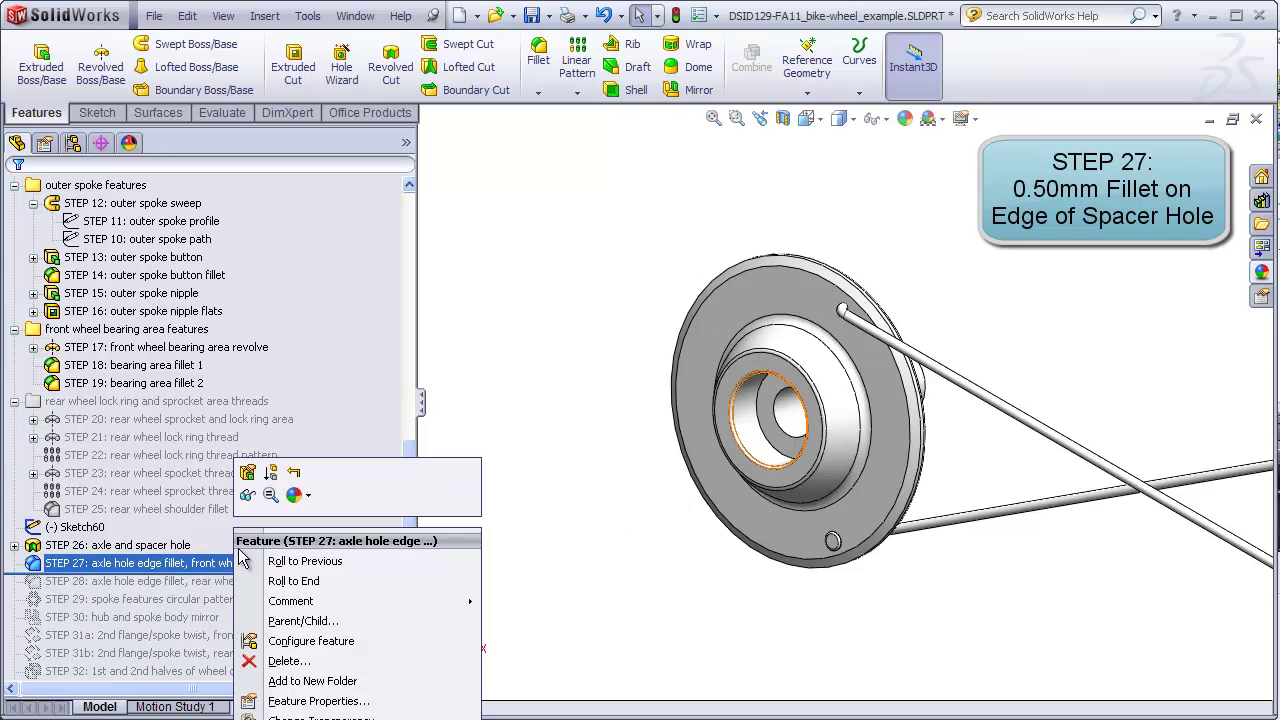
click(248, 472)
click(16, 192)
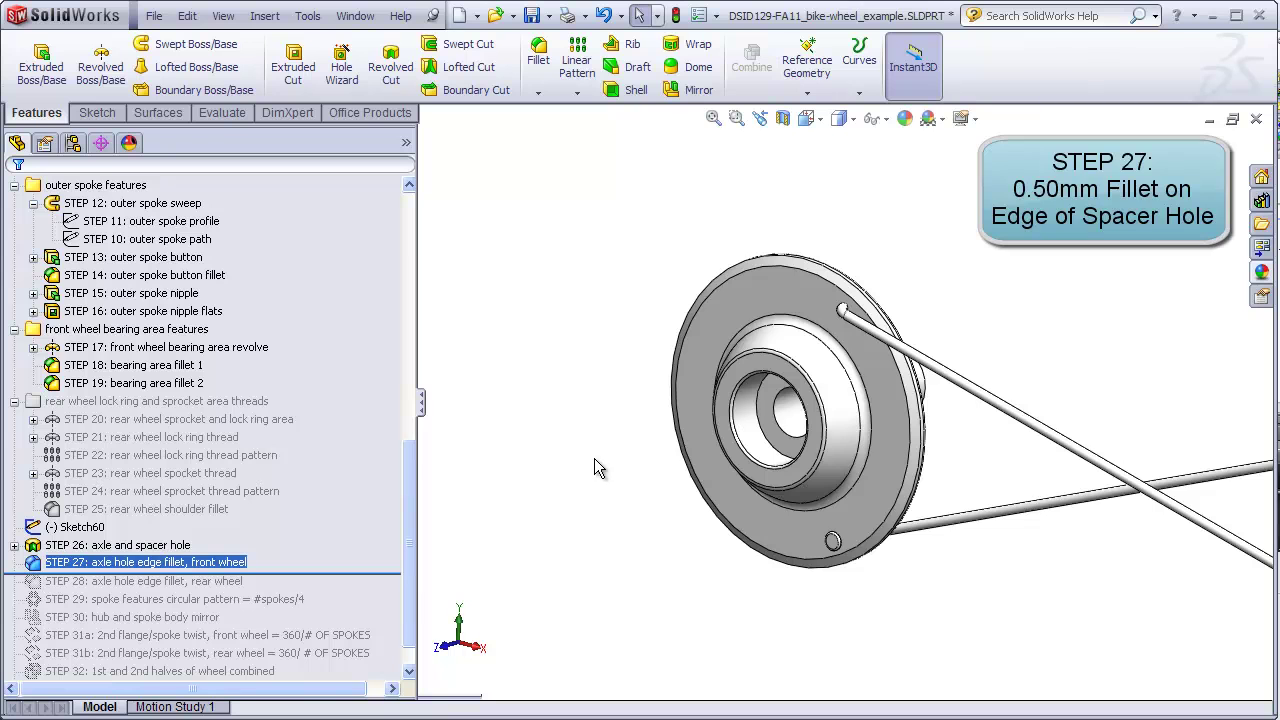
click(386, 578)
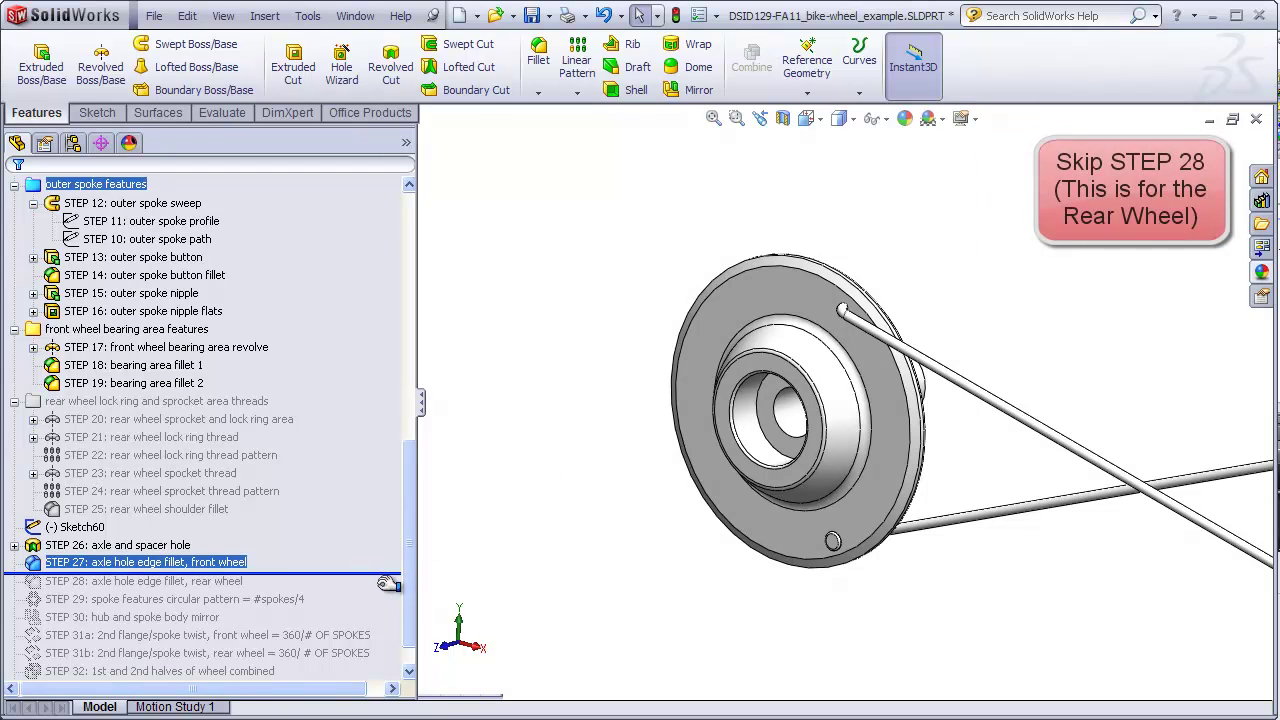
drag(388, 583, 348, 576)
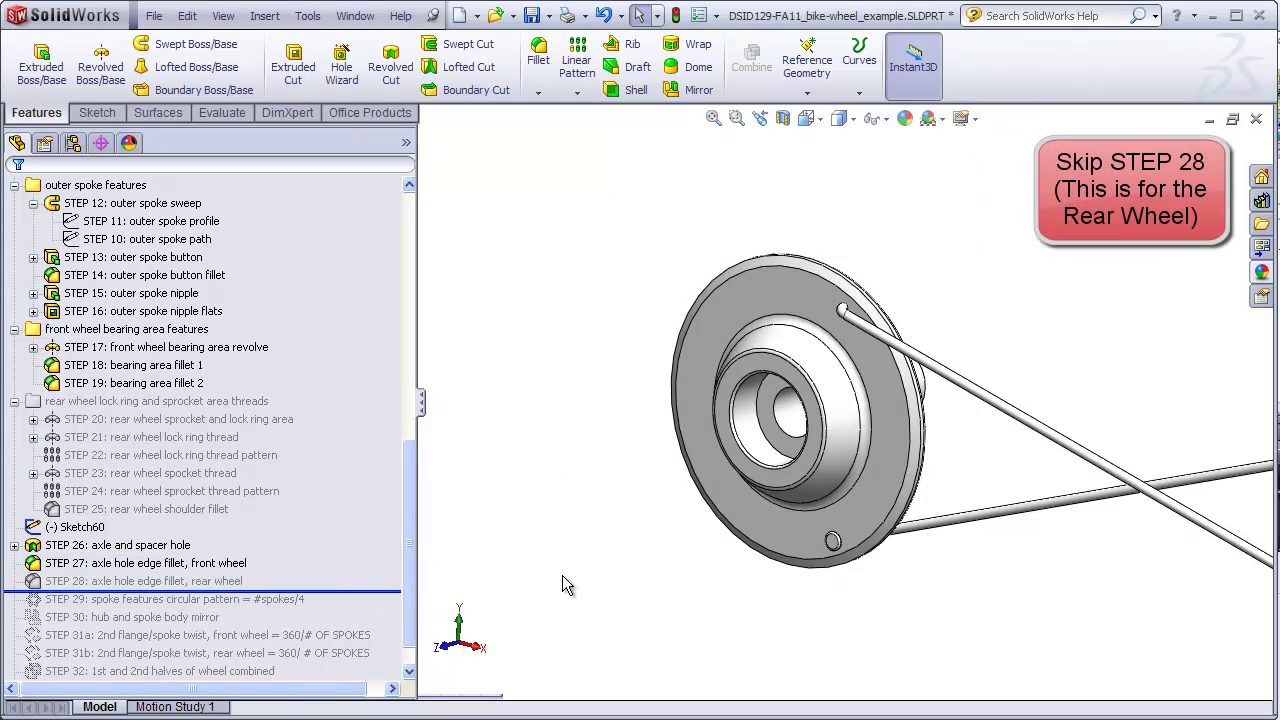
Step: Zoom to fit and orbit so the filleted hub and its two spokes face the viewer
key(f)
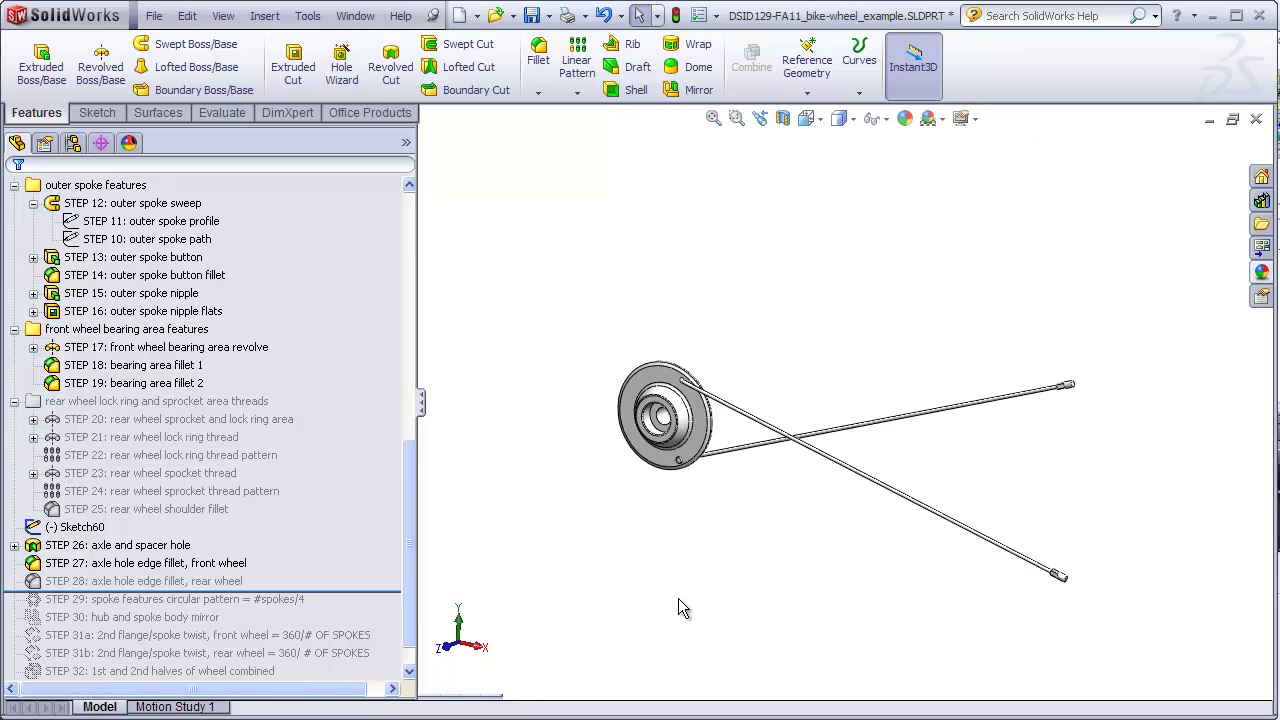
middle_drag(658, 586, 545, 578)
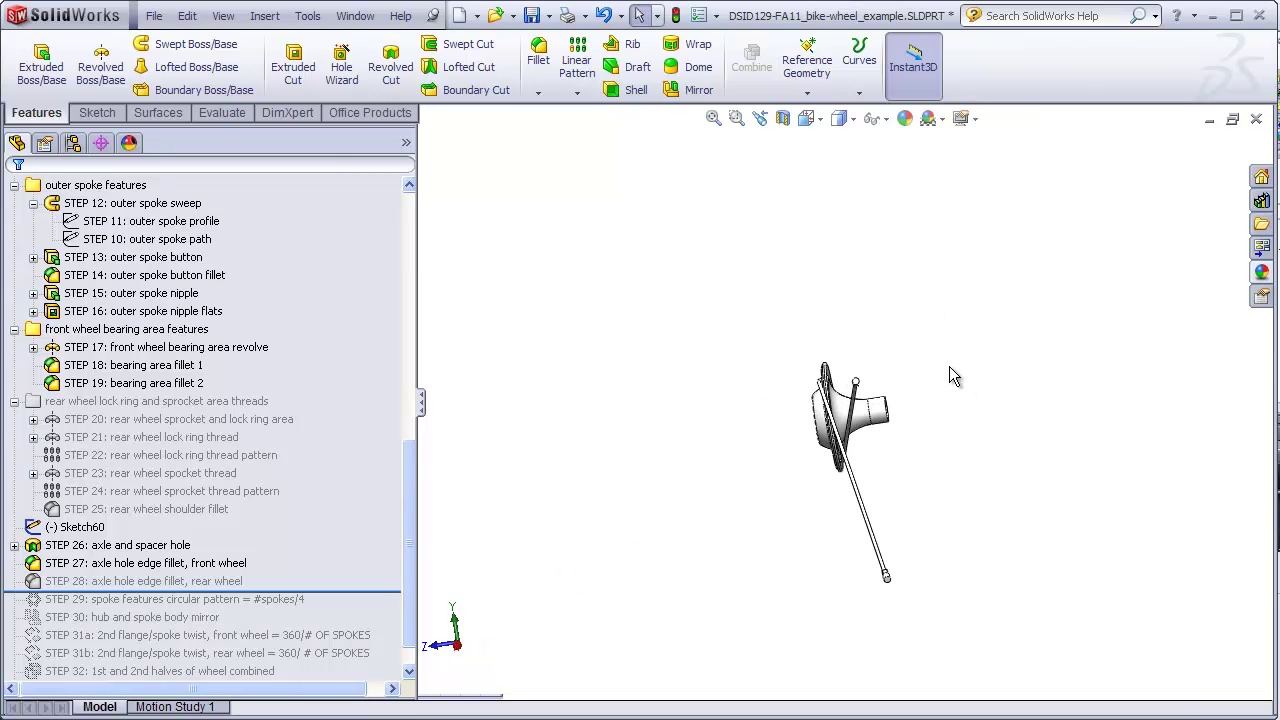
middle_drag(952, 375, 1028, 378)
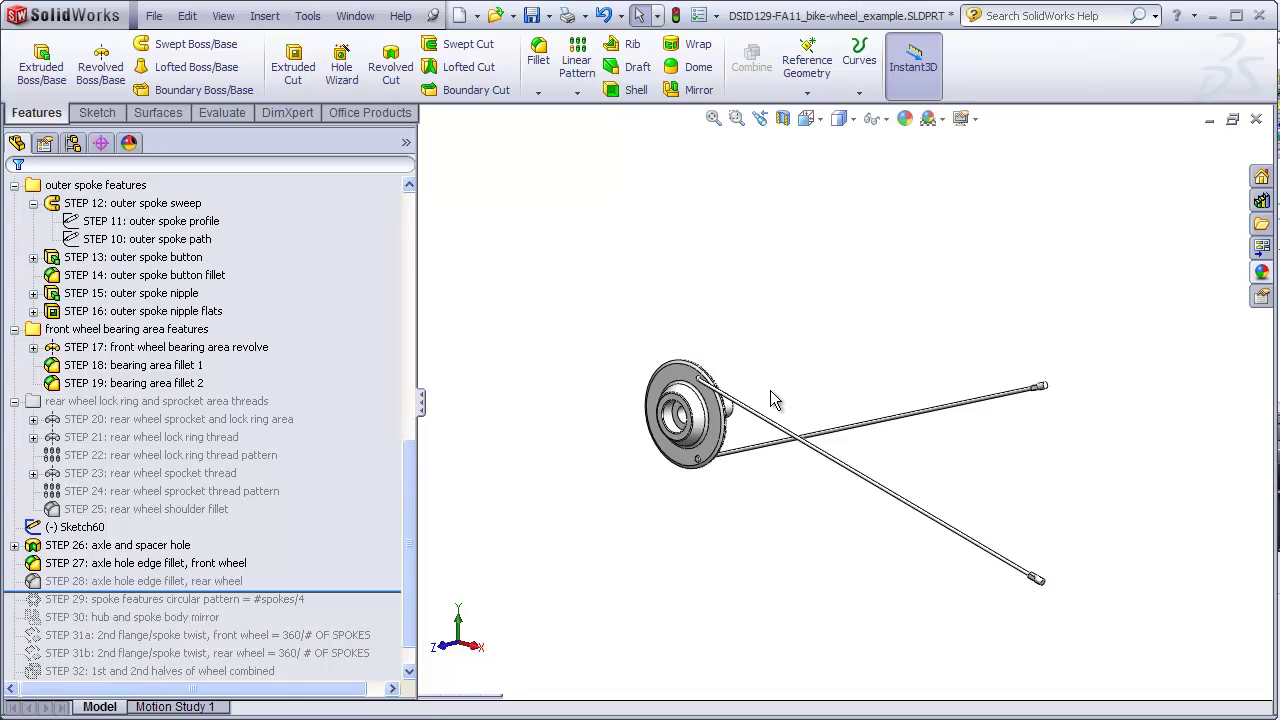
Step: Start a circular pattern around Axis1 with 360° and 7 equal instances
scroll(415, 425, up, 1)
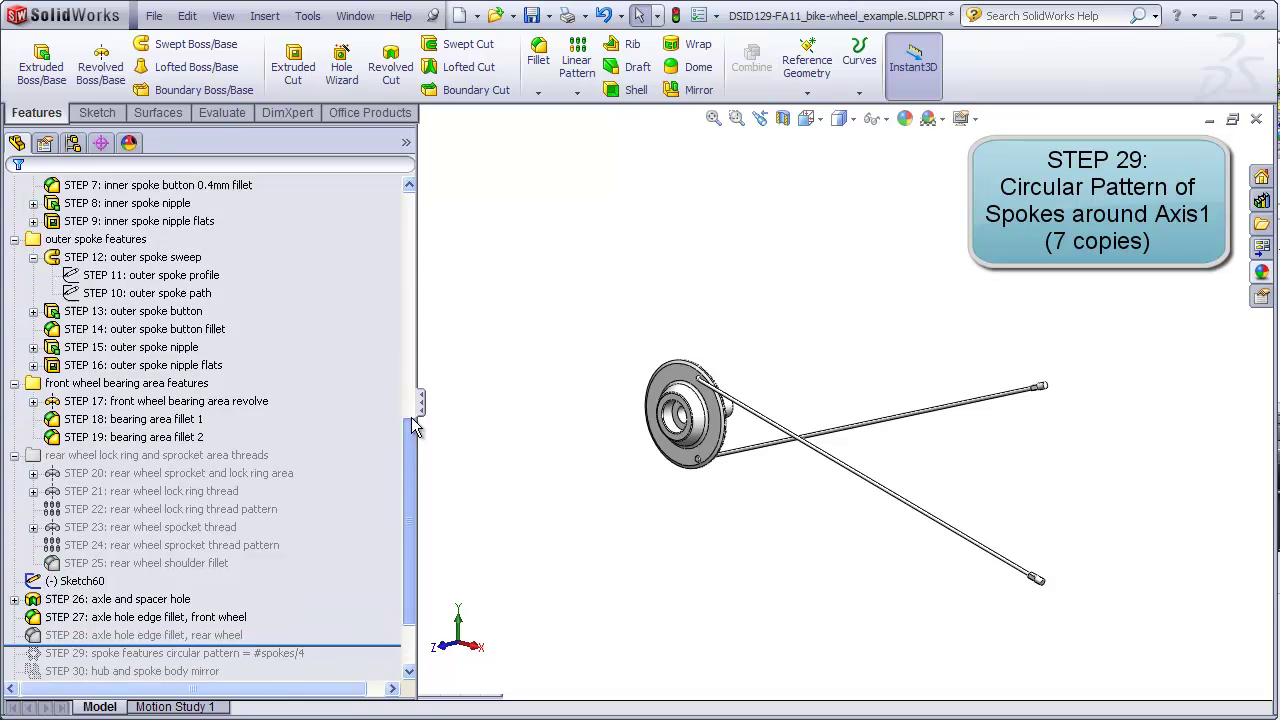
drag(415, 425, 413, 196)
click(62, 329)
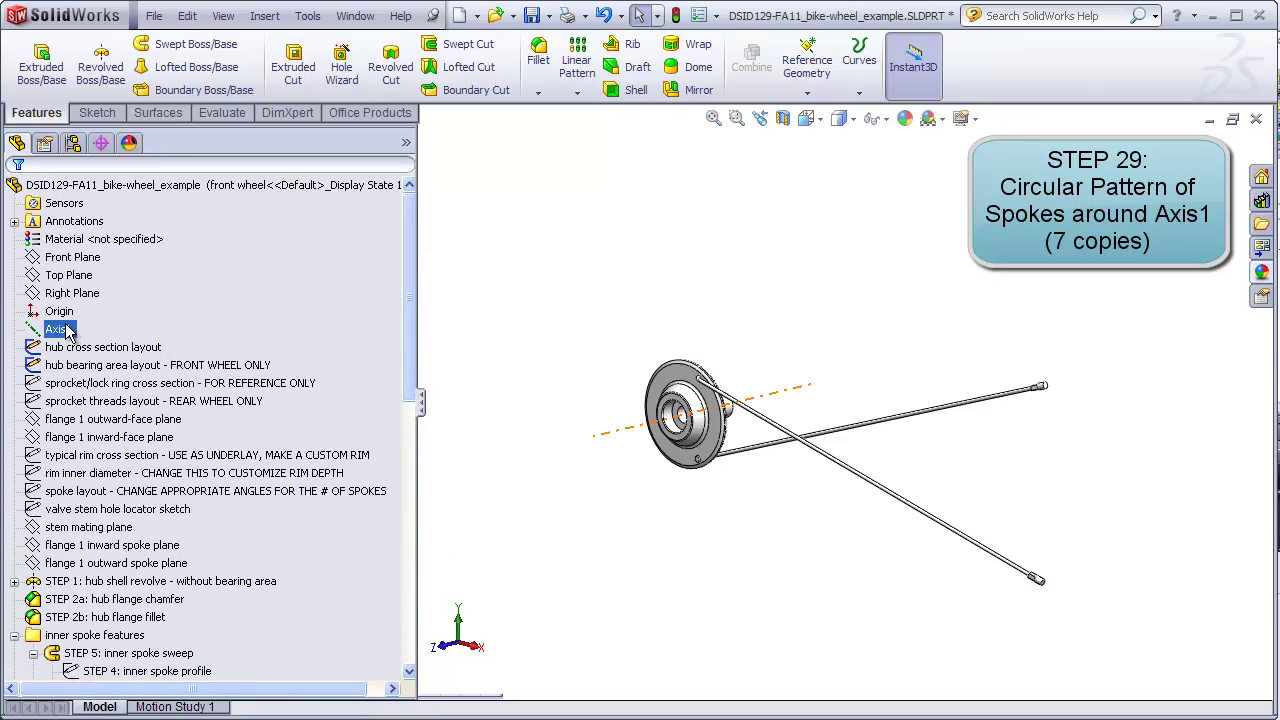
click(455, 227)
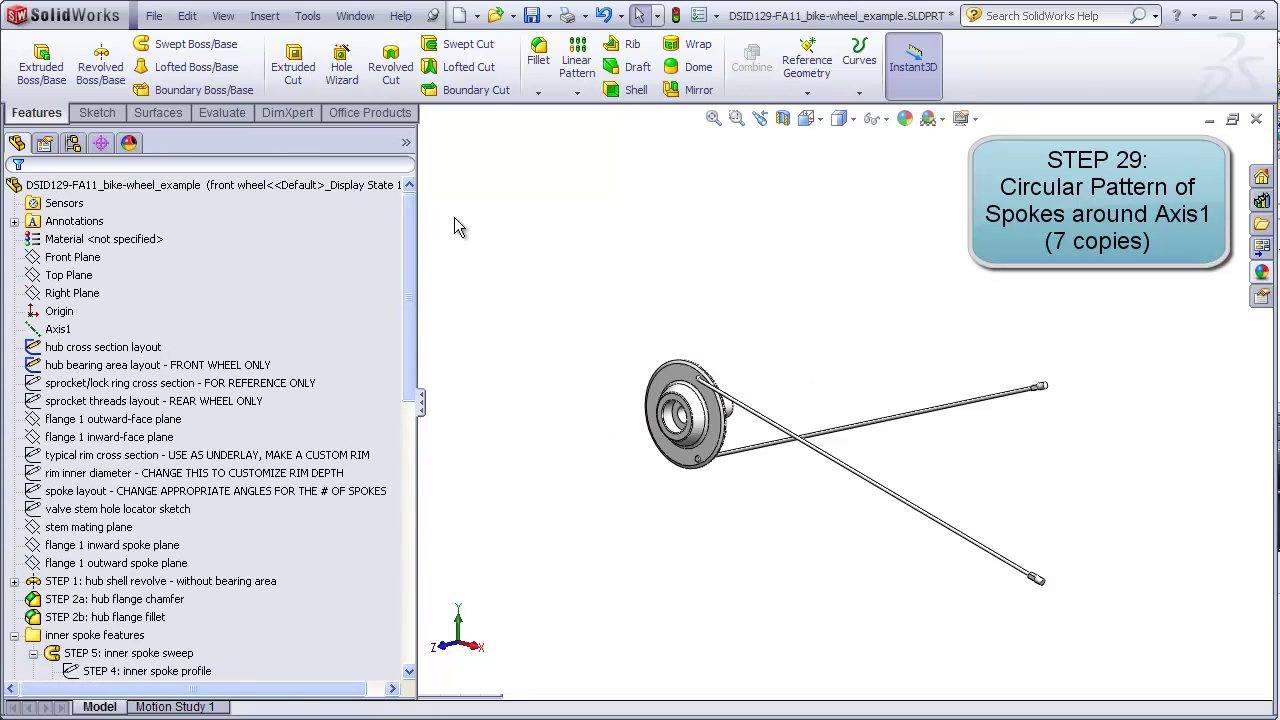
click(576, 93)
click(594, 134)
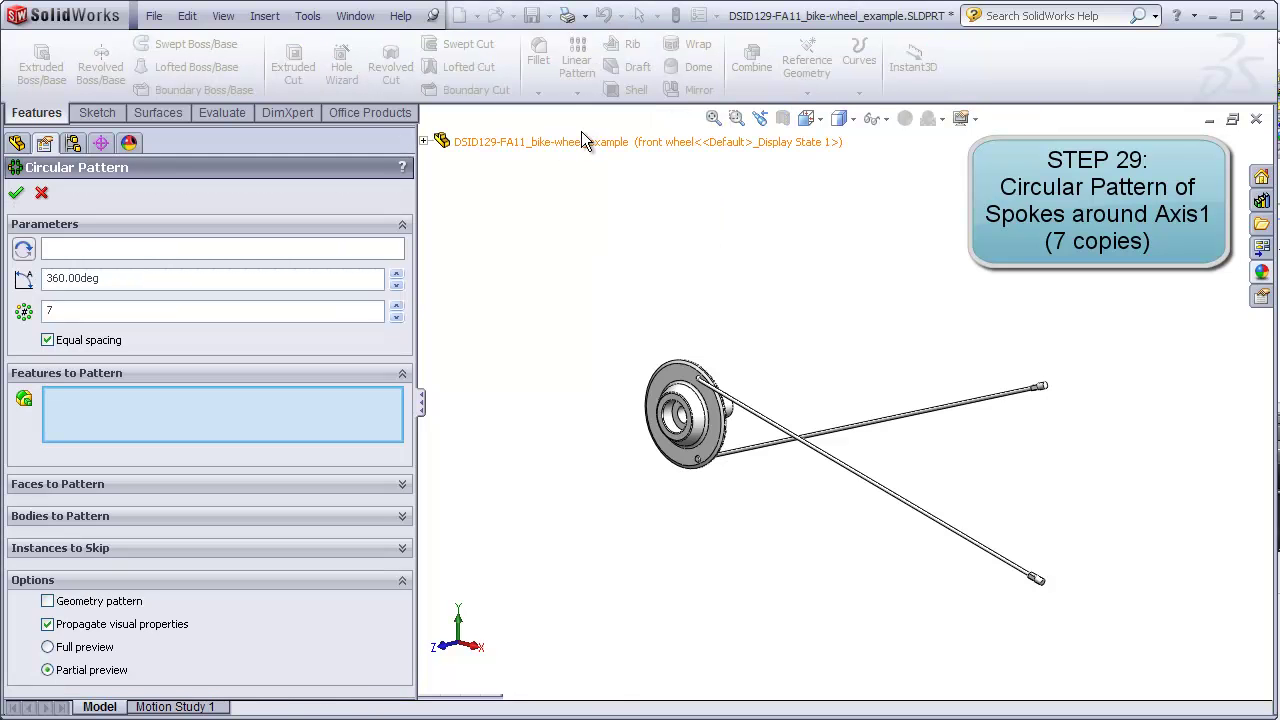
click(441, 136)
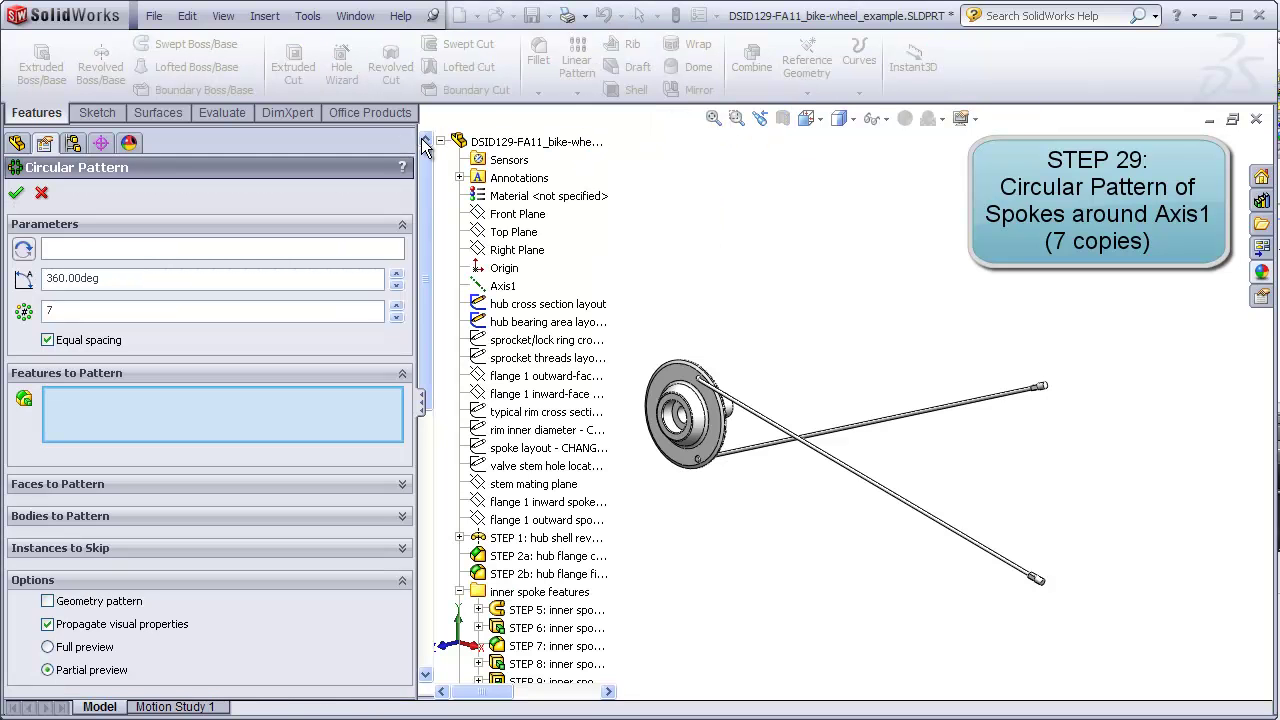
click(497, 289)
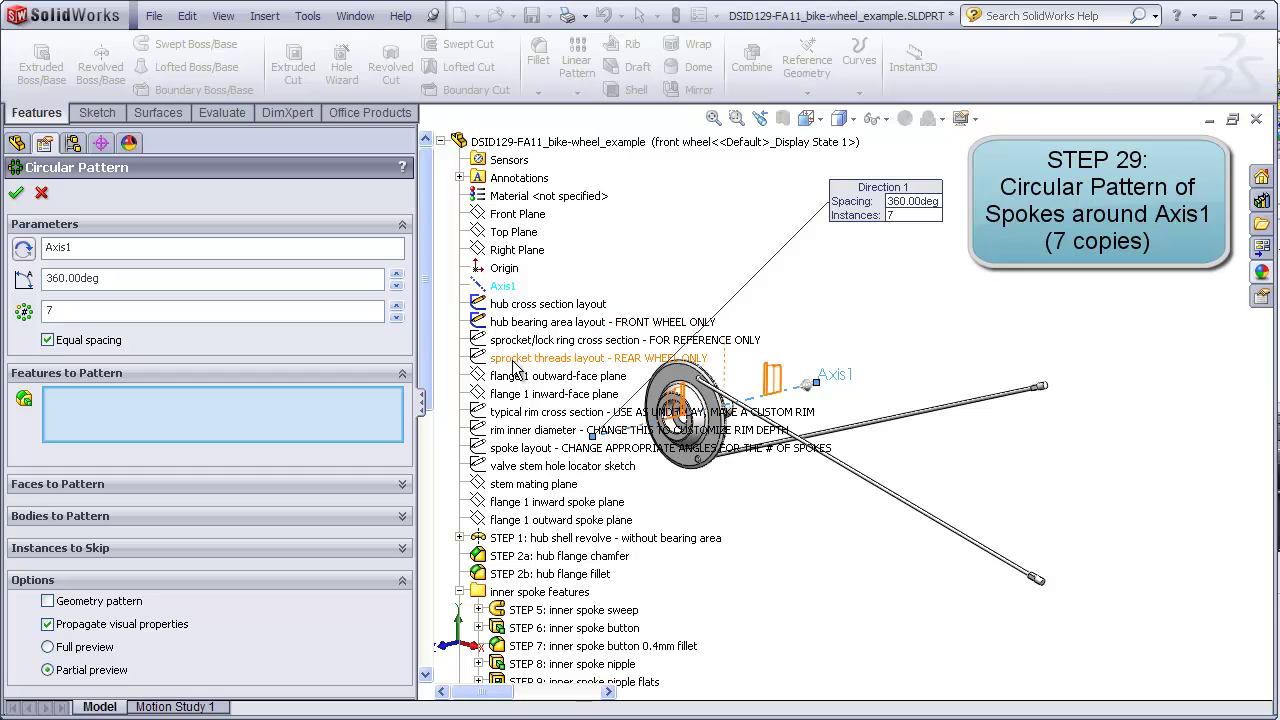
Step: Zoom and orbit around the hub to bring the inner spoke sweep into reach
scroll(731, 497, up, 2)
scroll(697, 476, down, 4)
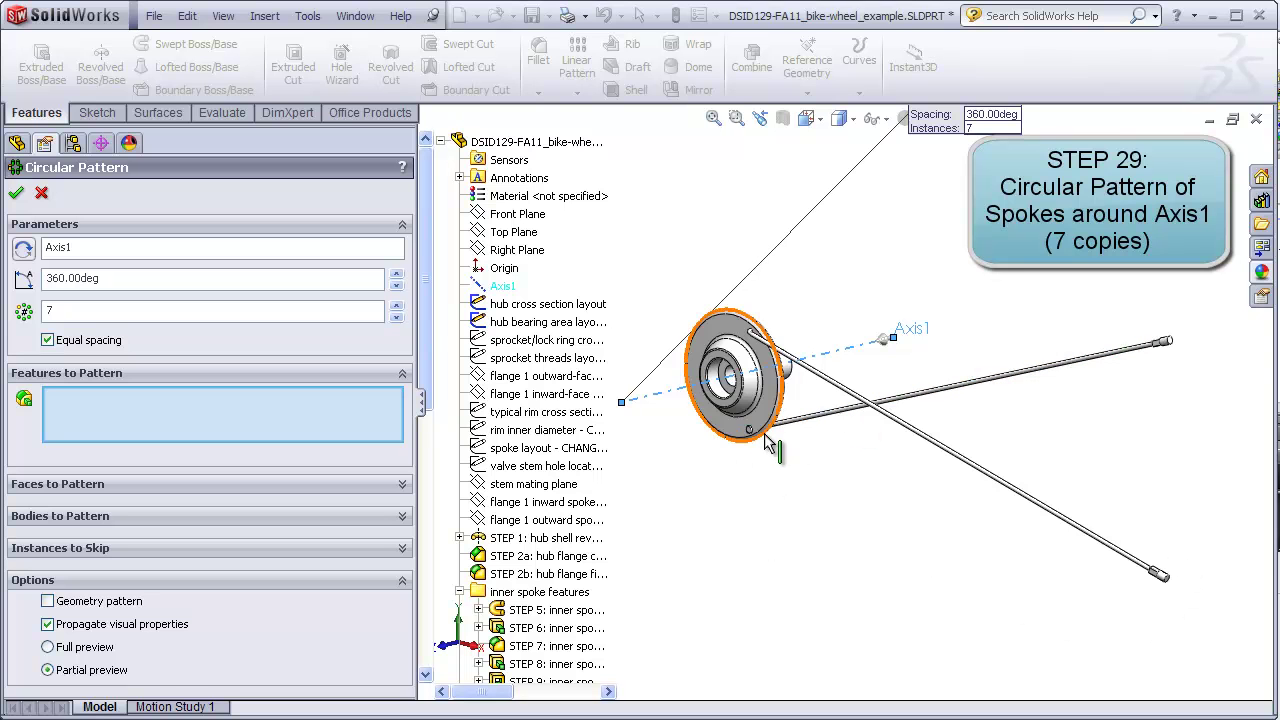
scroll(762, 430, down, 5)
scroll(1074, 412, up, 5)
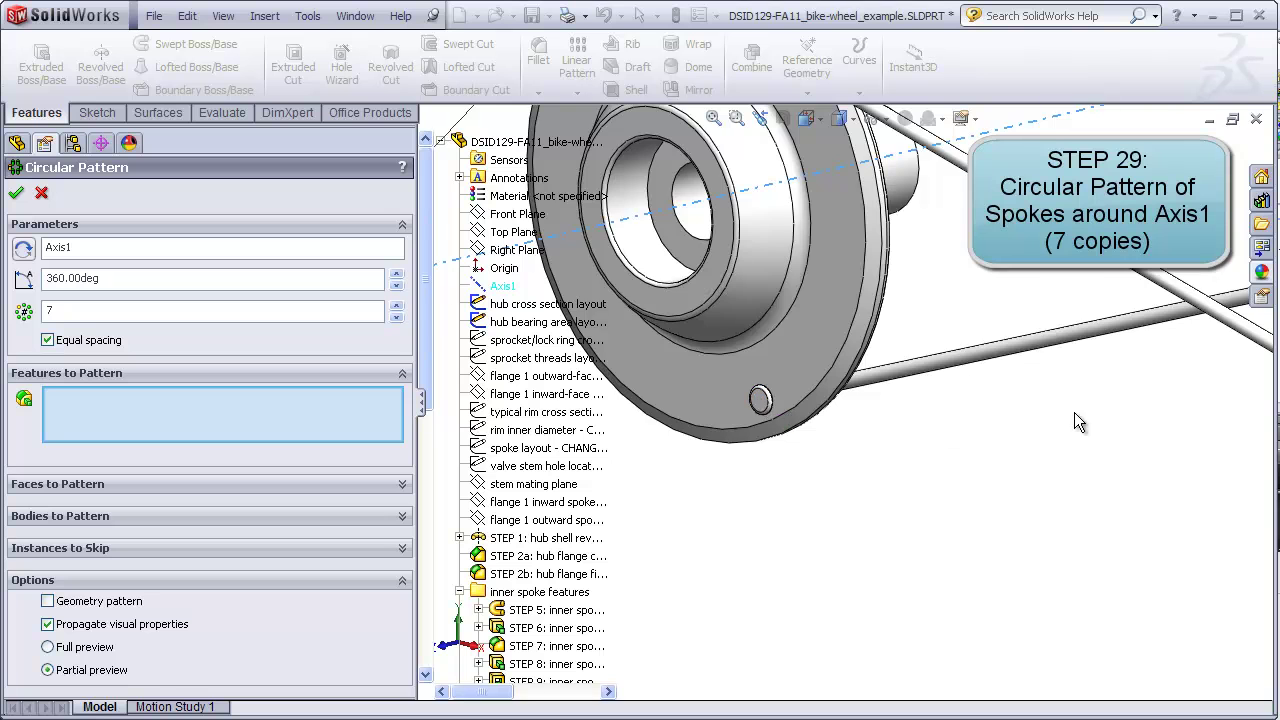
middle_drag(1070, 412, 993, 421)
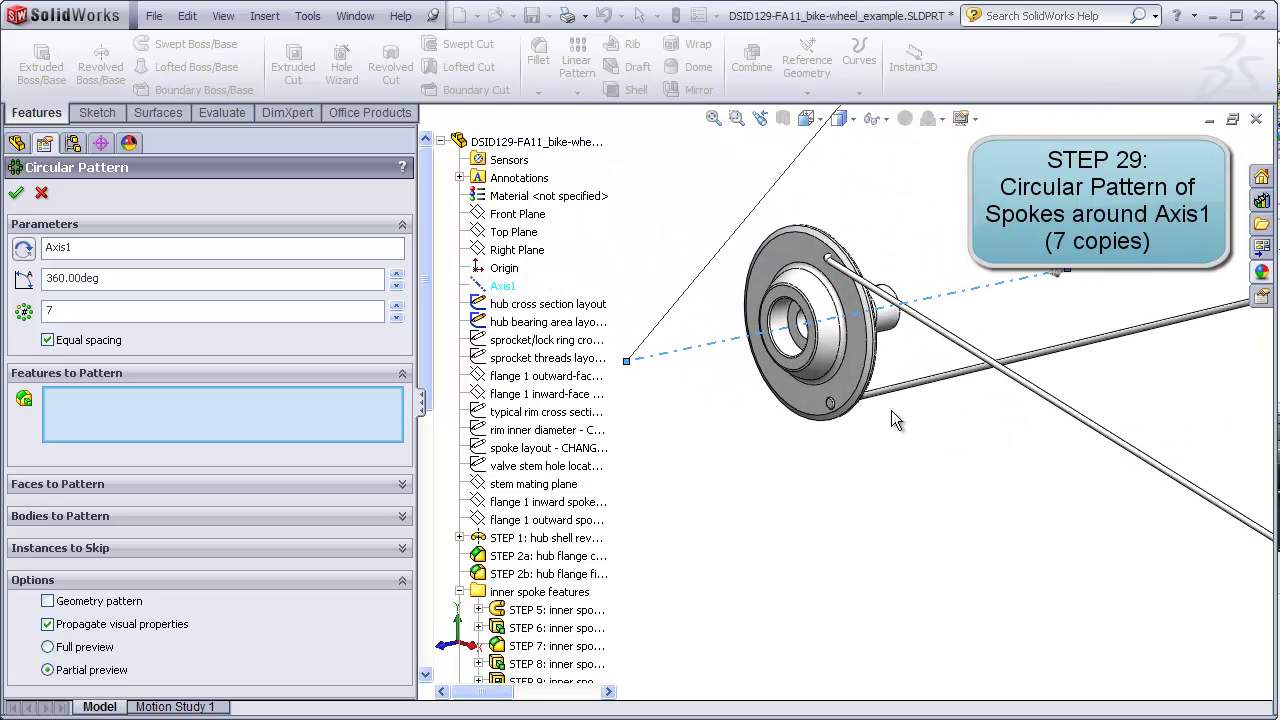
scroll(870, 405, down, 2)
Step: Add the inner and outer spoke sweeps, the inner spoke button and its fillet to the pattern
click(927, 383)
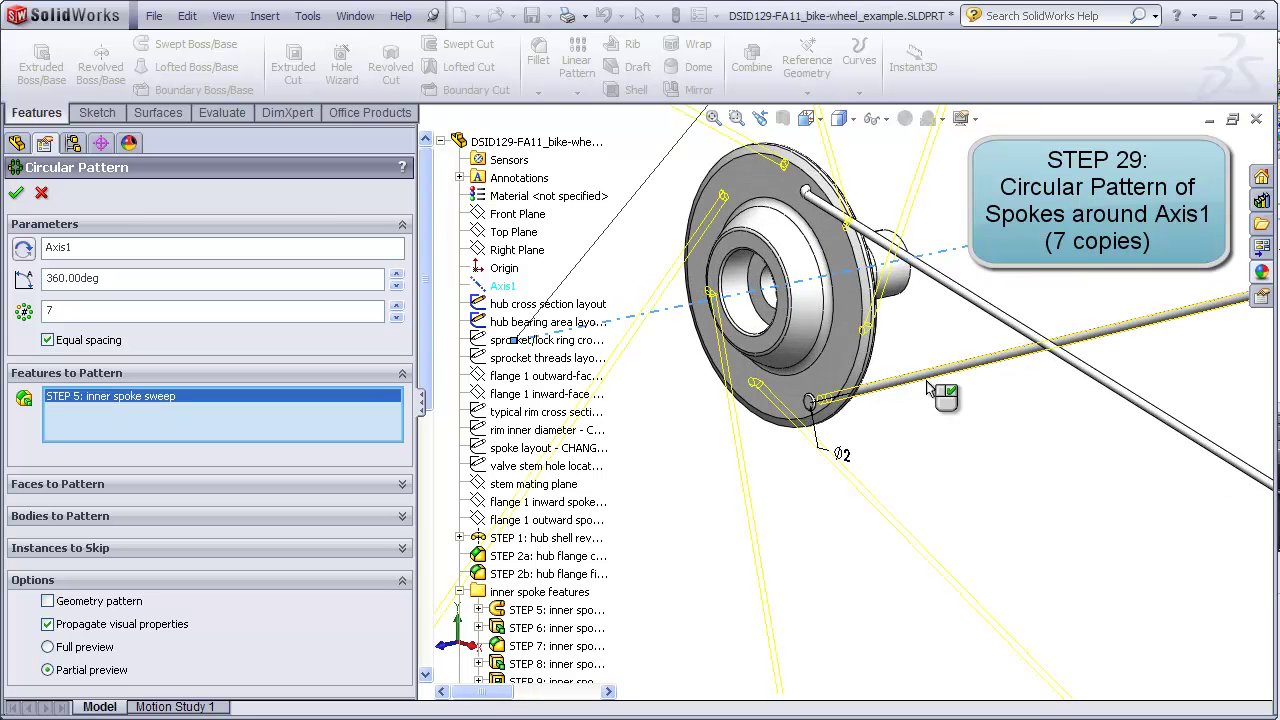
click(990, 308)
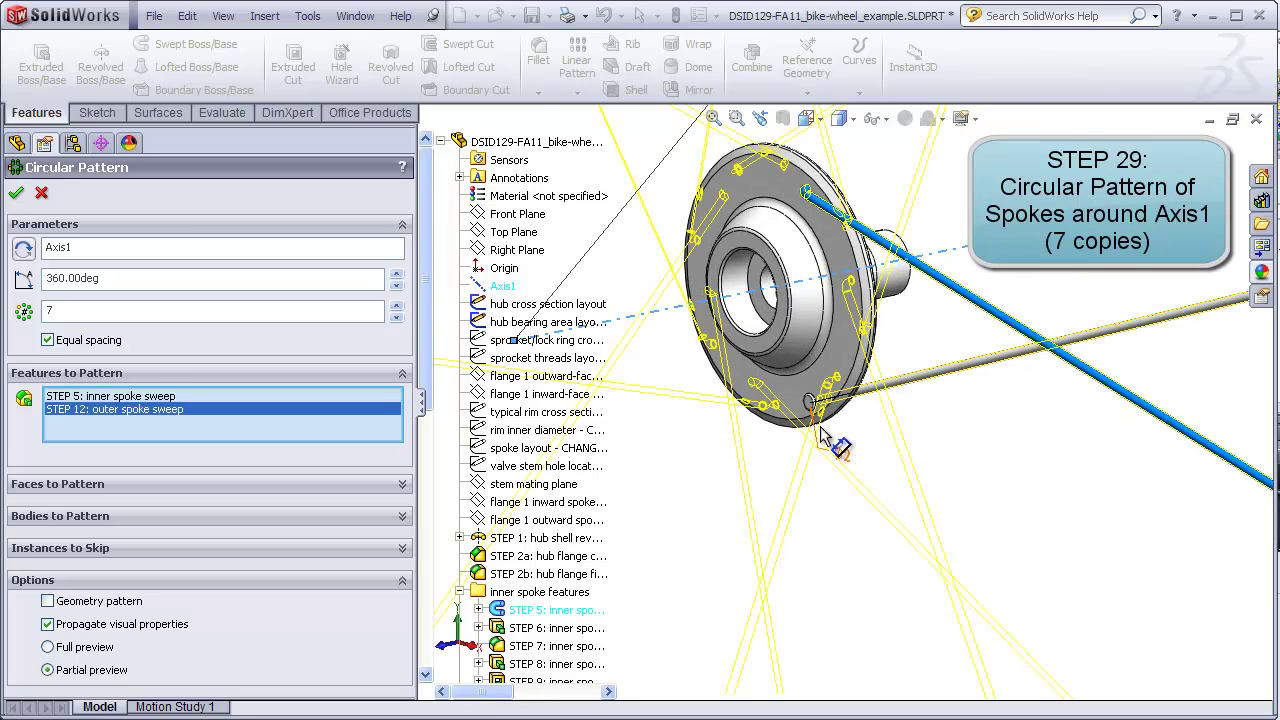
scroll(820, 434, down, 3)
click(818, 396)
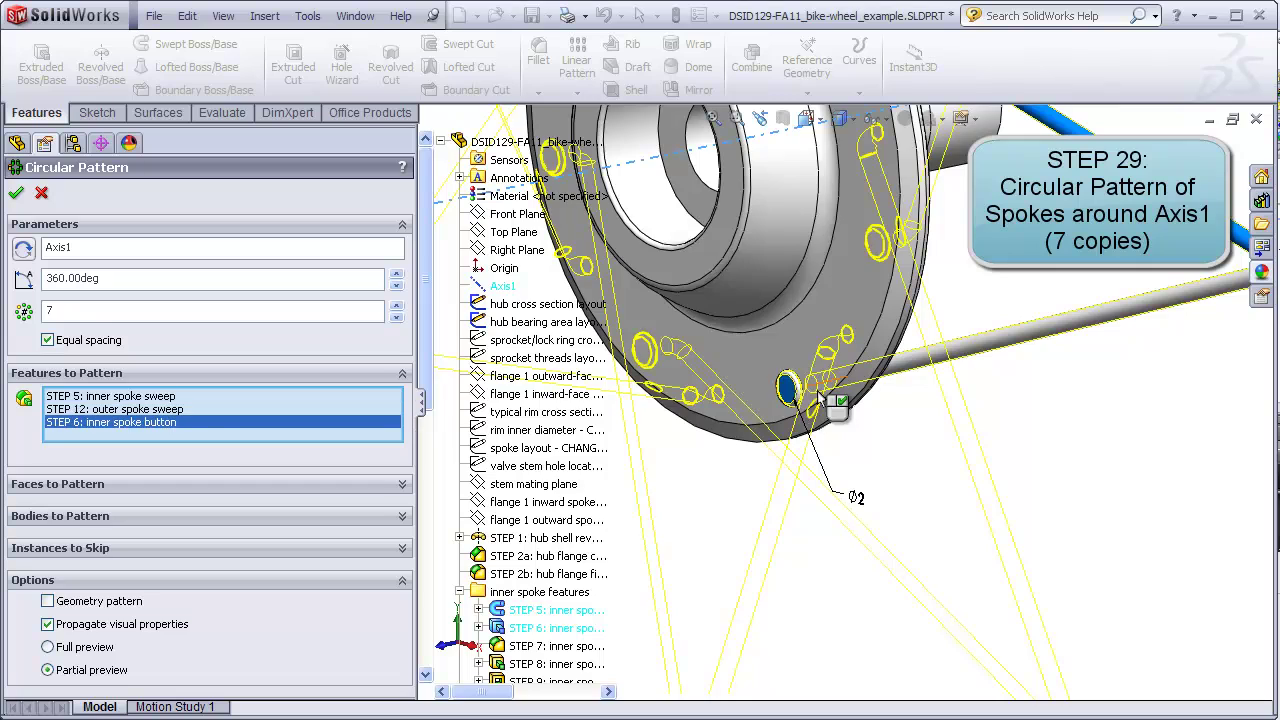
scroll(818, 400, down, 3)
click(800, 400)
Step: From the hub's other side, add the outer spoke button and its fillet to the pattern
scroll(900, 430, up, 1)
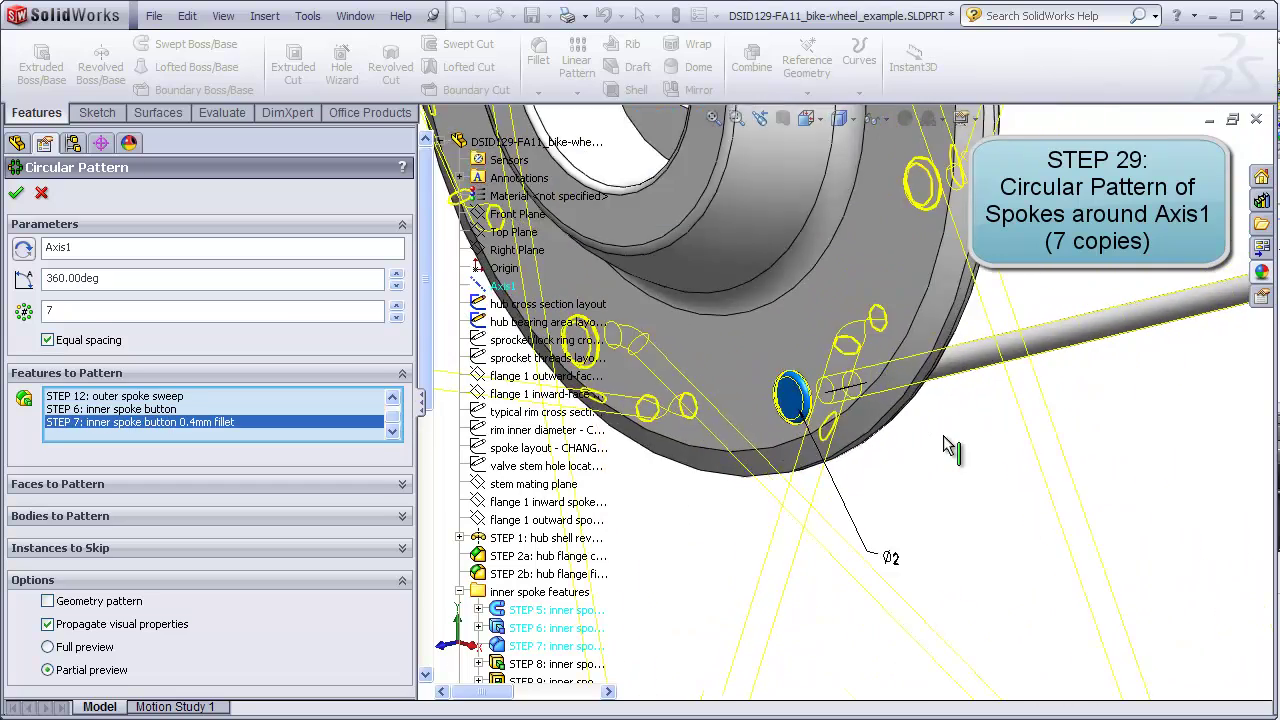
scroll(948, 448, up, 3)
middle_drag(948, 448, 800, 420)
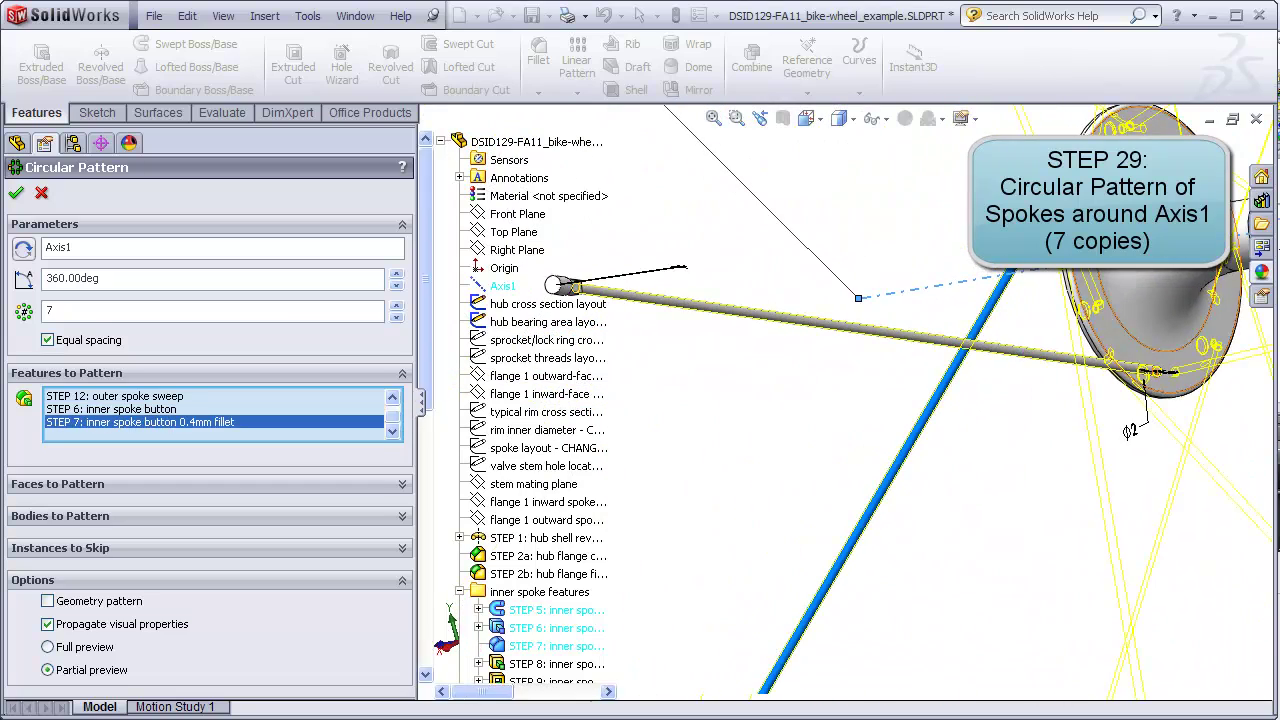
scroll(910, 280, down, 5)
click(910, 275)
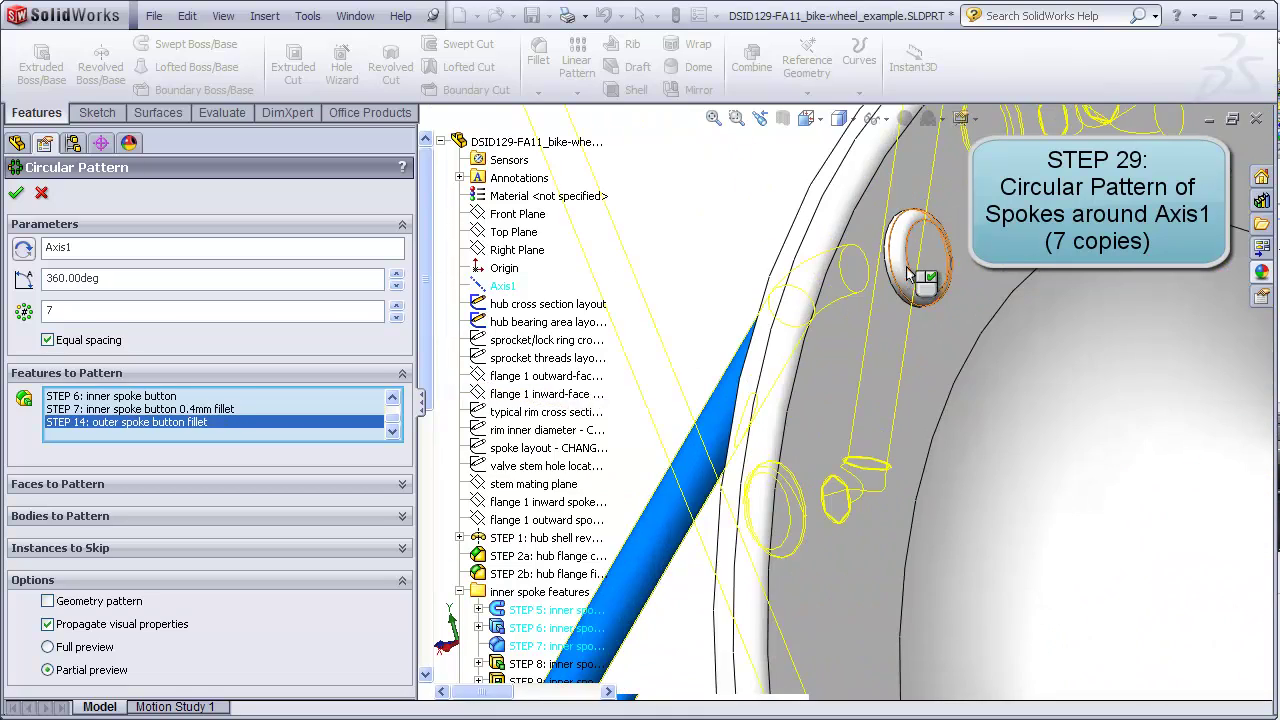
click(912, 272)
scroll(939, 529, up, 5)
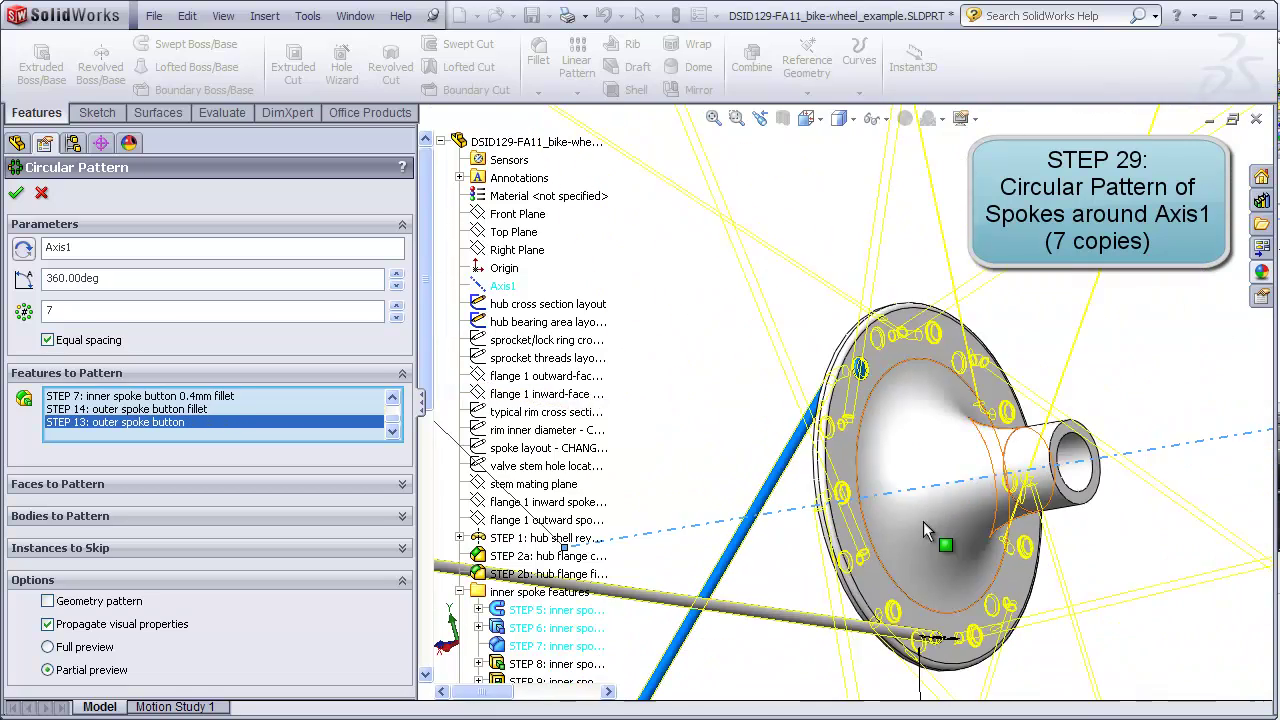
scroll(921, 521, up, 4)
scroll(742, 443, down, 5)
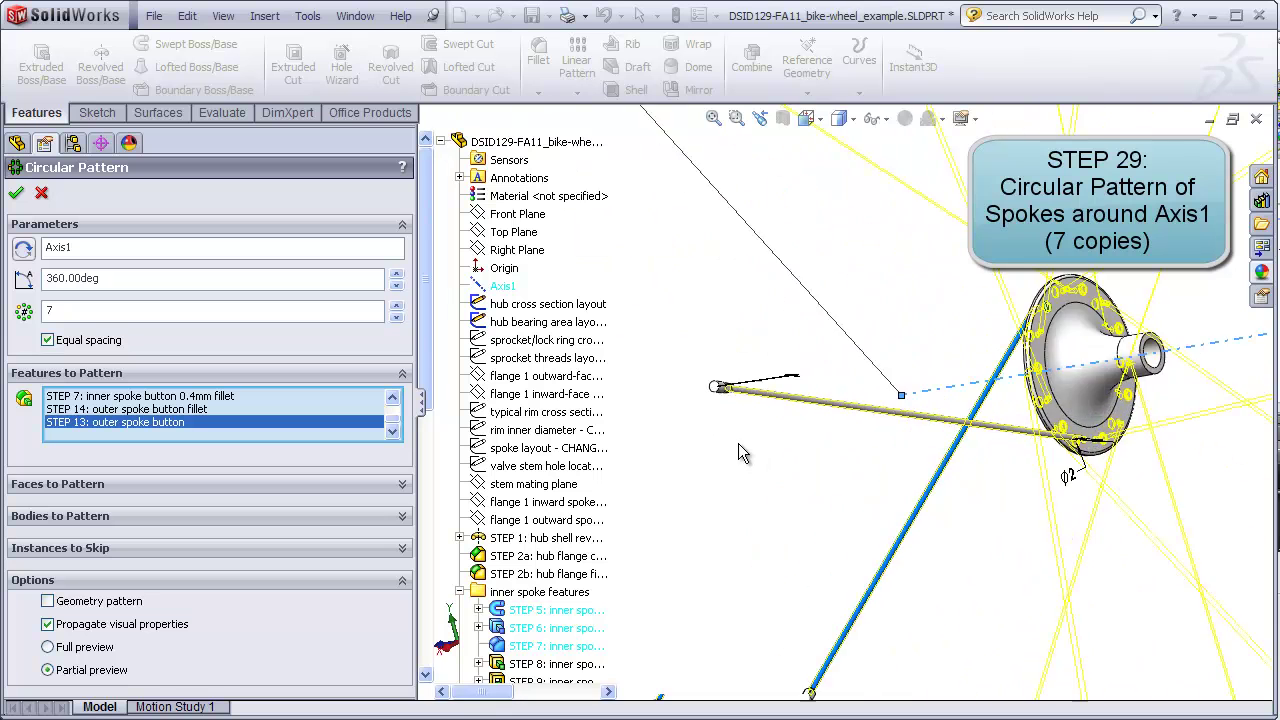
scroll(739, 445, down, 2)
Step: Add the inner and outer spoke nipples and their nipple flats to the pattern
middle_drag(737, 349, 651, 80)
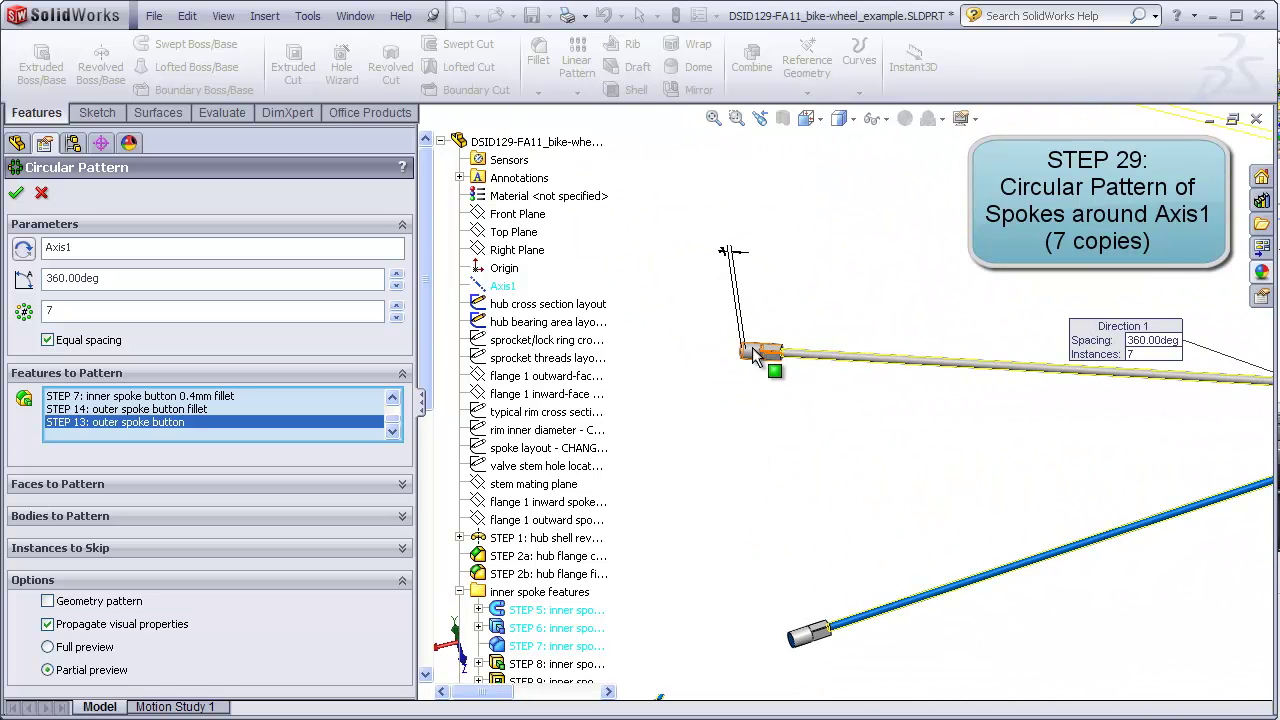
click(752, 356)
scroll(780, 362, down, 3)
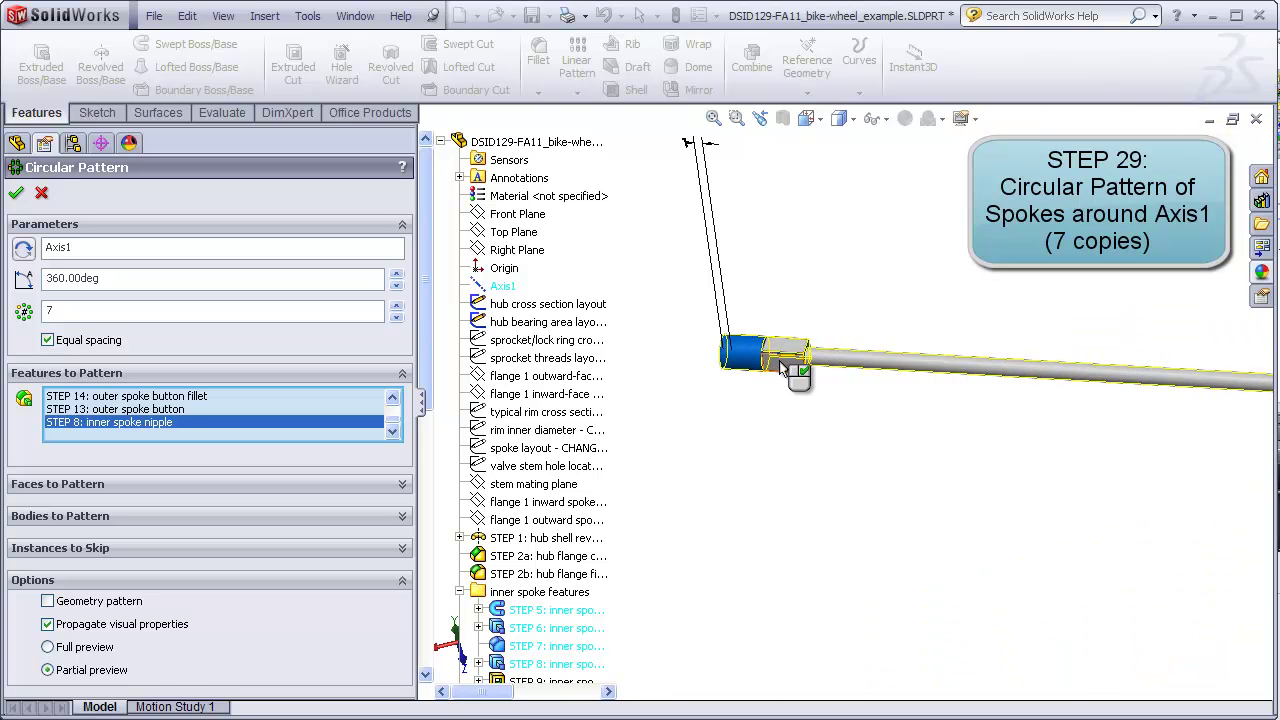
click(783, 368)
scroll(851, 524, up, 5)
scroll(850, 575, down, 4)
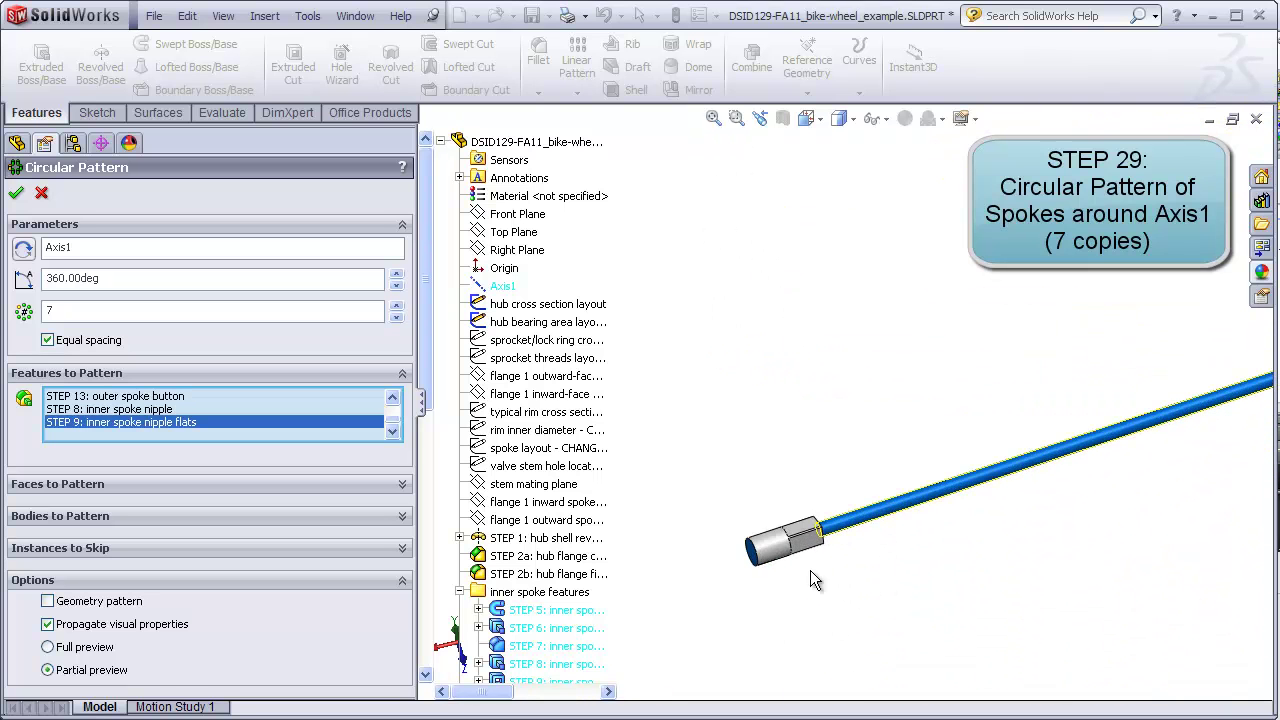
scroll(812, 560, up, 1)
click(812, 522)
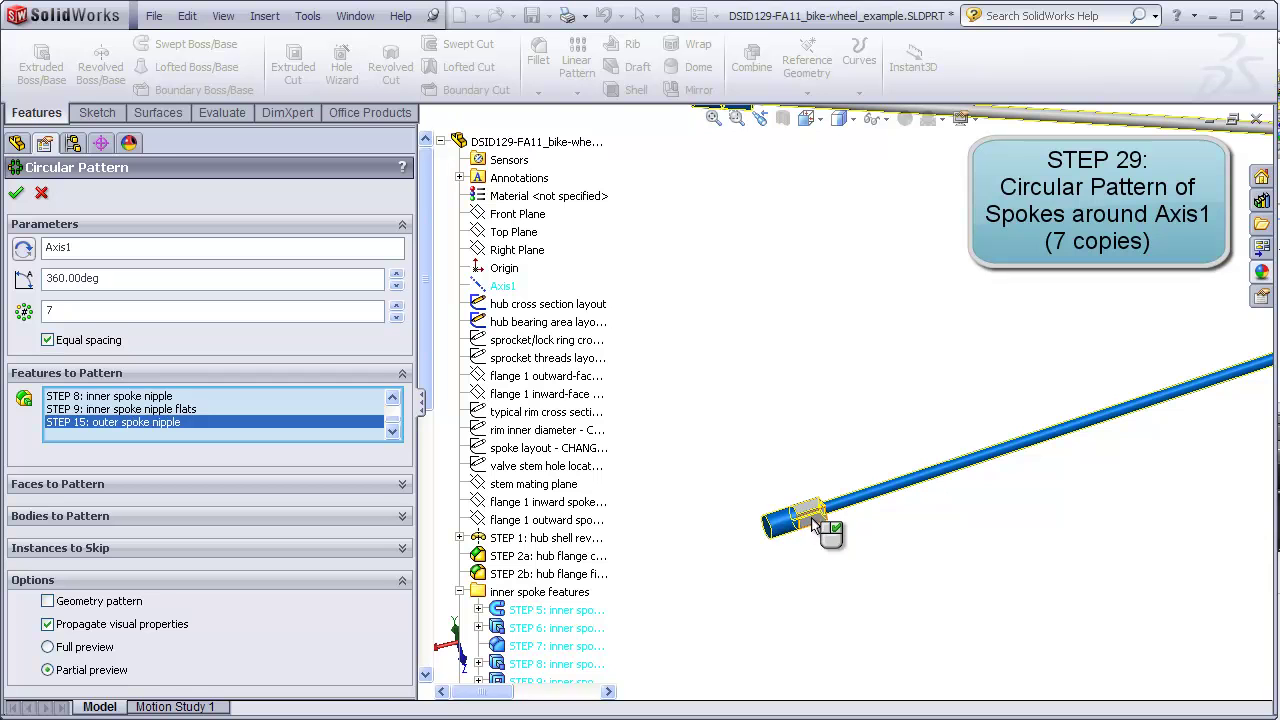
click(811, 517)
click(713, 118)
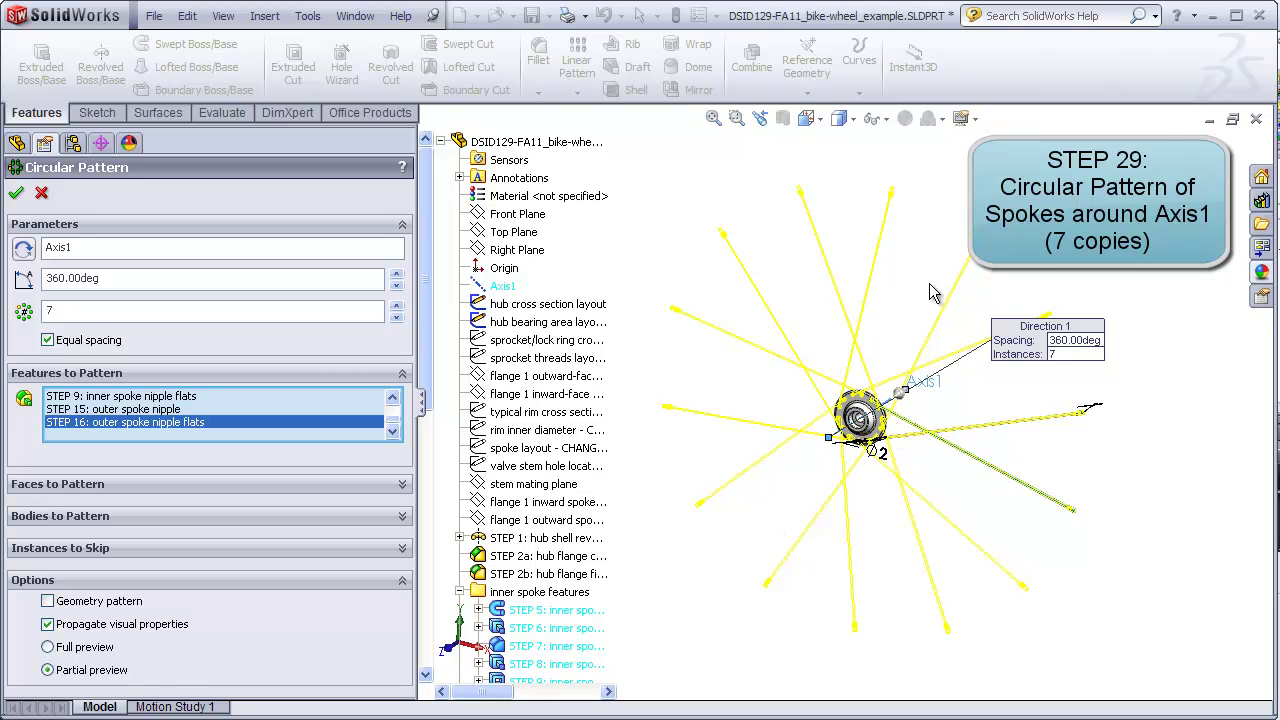
Step: Confirm the circular pattern for 14 evenly spaced spokes and view the wheel tilted
click(17, 197)
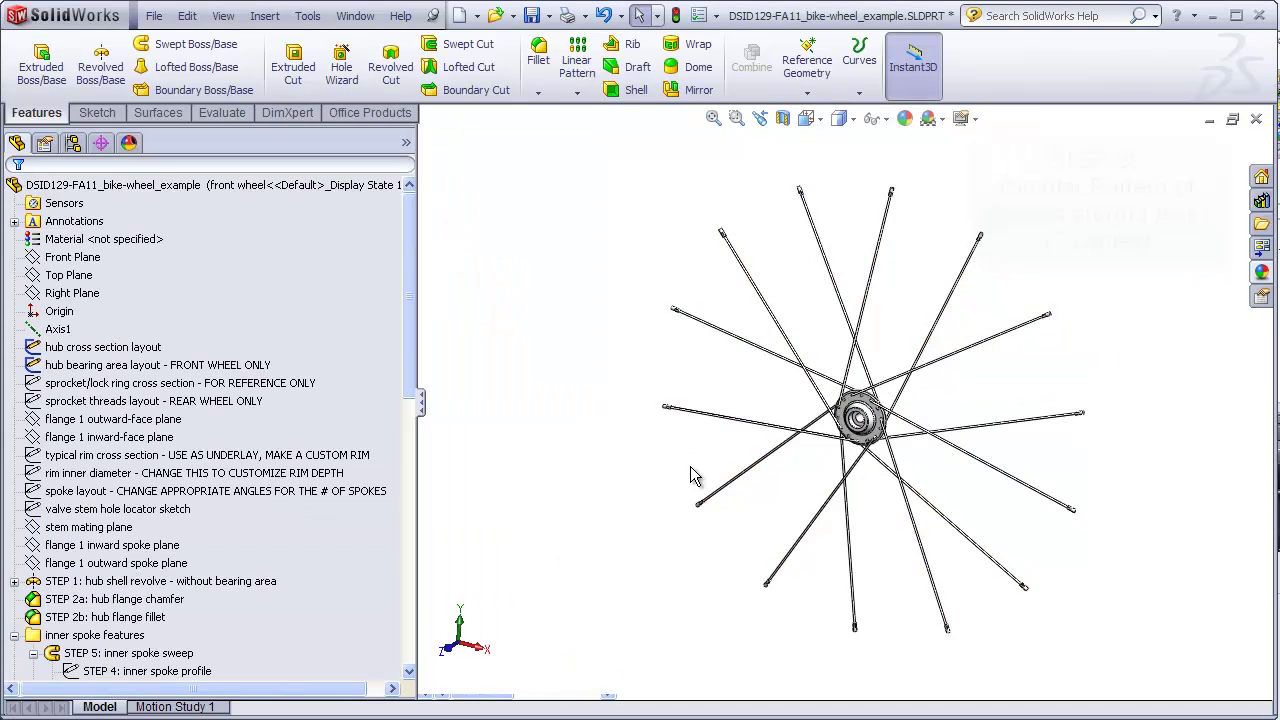
middle_drag(665, 478, 509, 416)
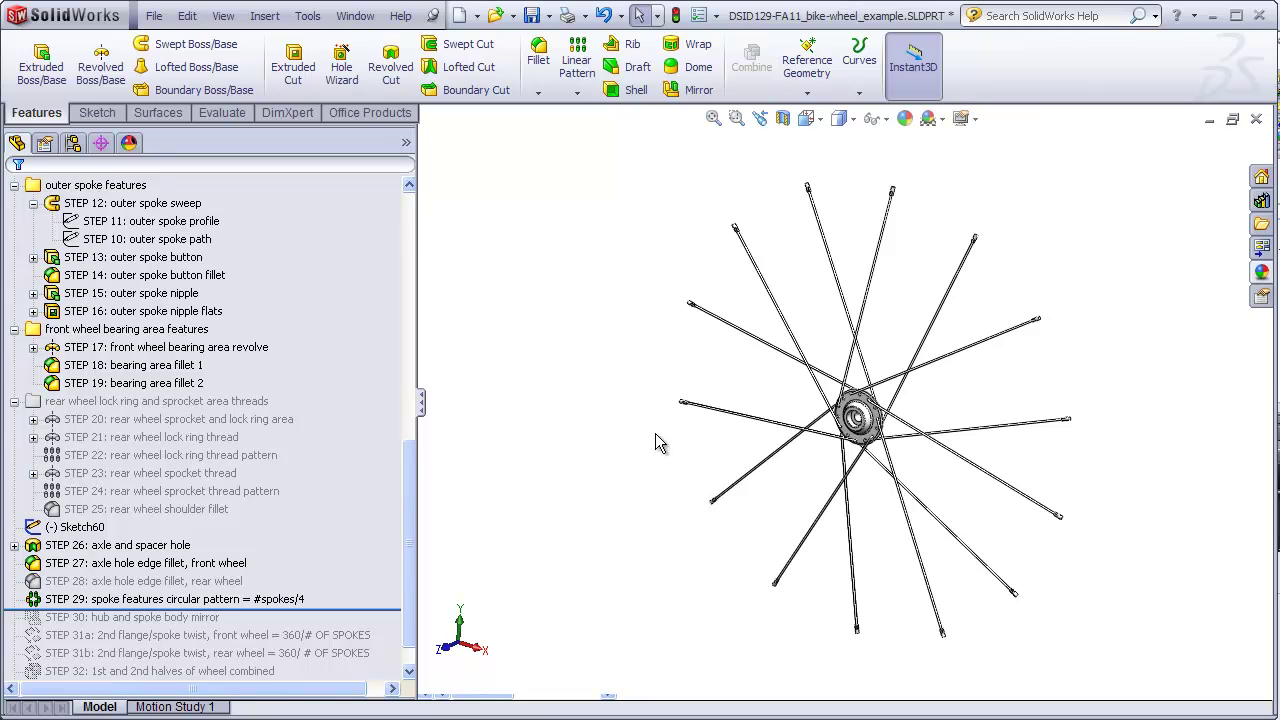
Step: Mirror the spoked hub body across Front Plane, keeping the mirrored half as a separate body
click(688, 94)
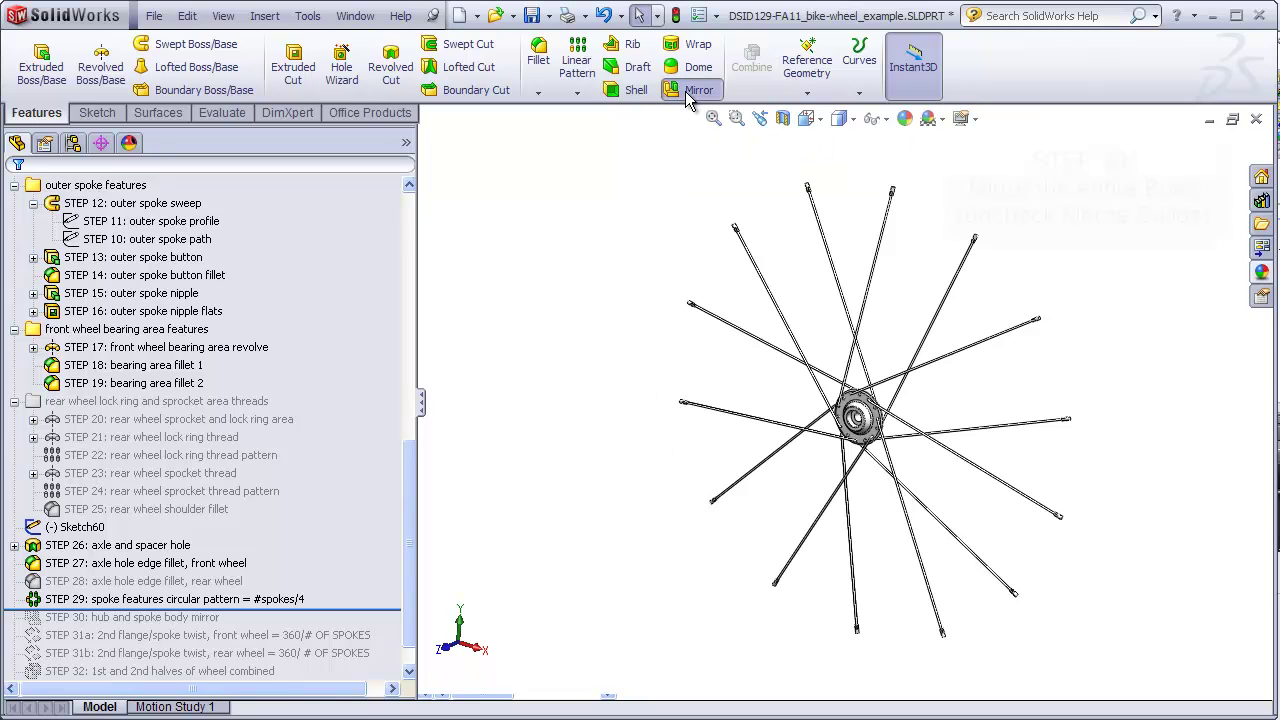
click(253, 397)
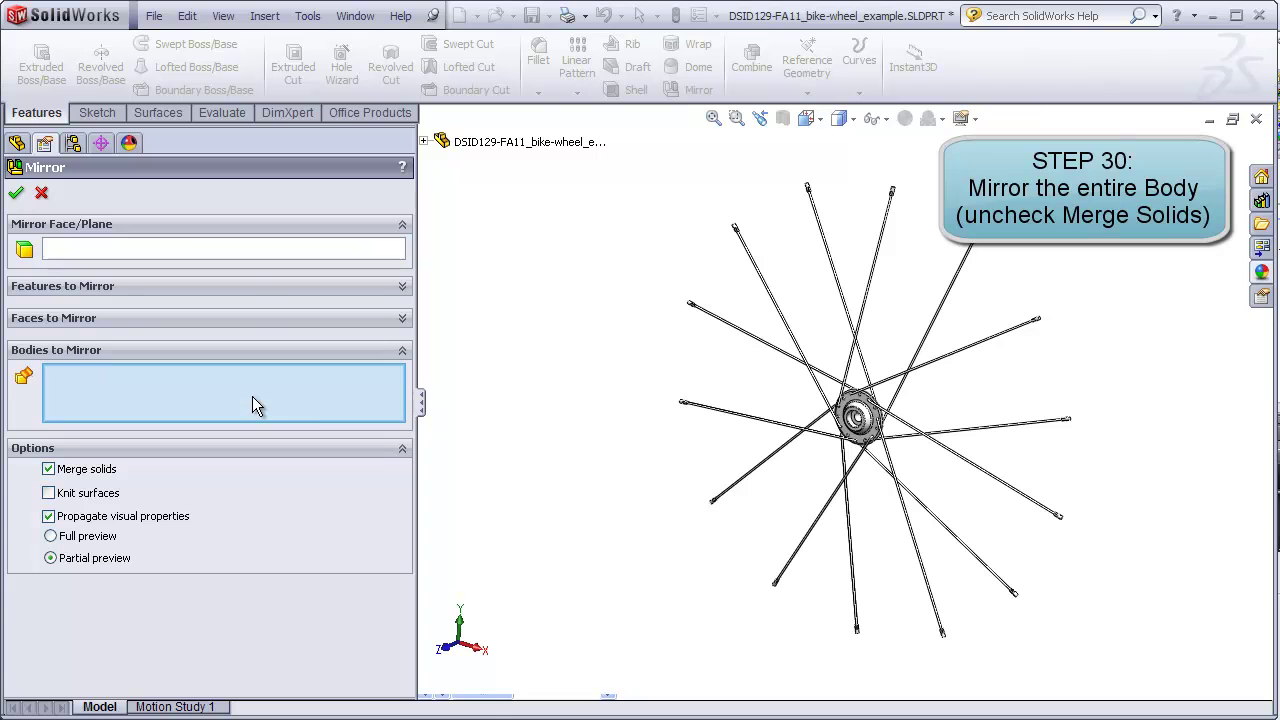
click(767, 463)
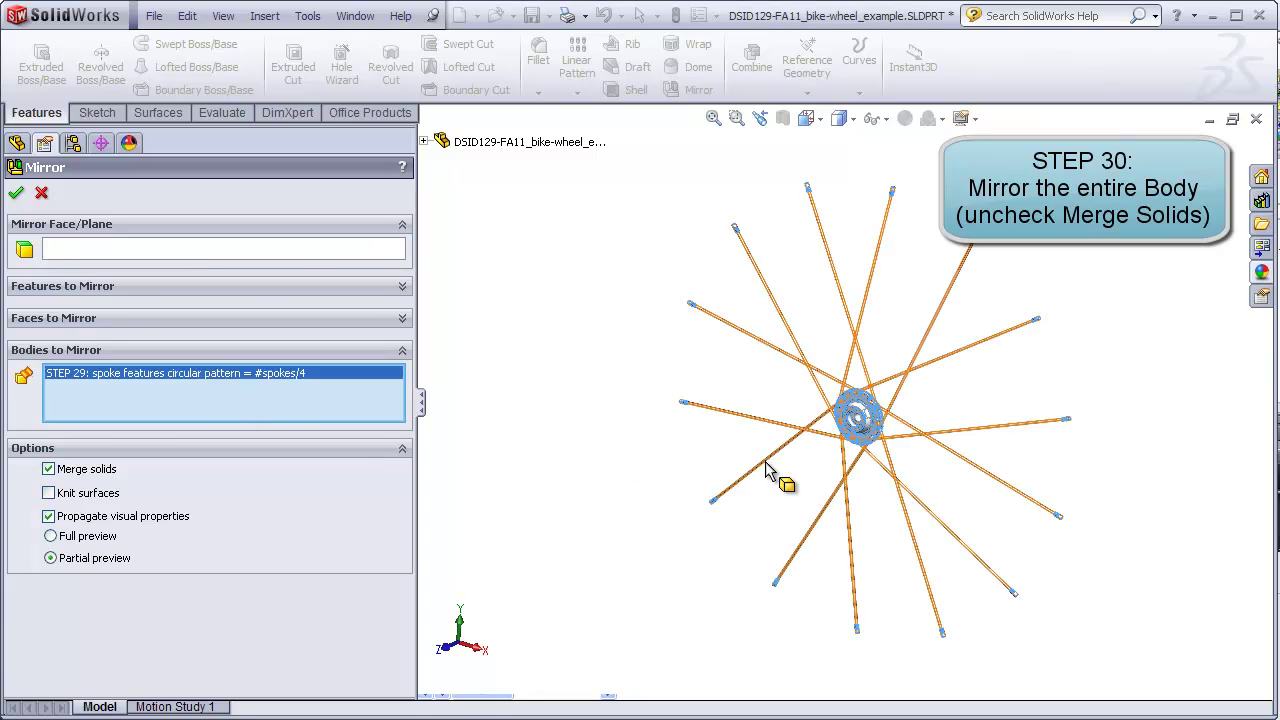
click(300, 250)
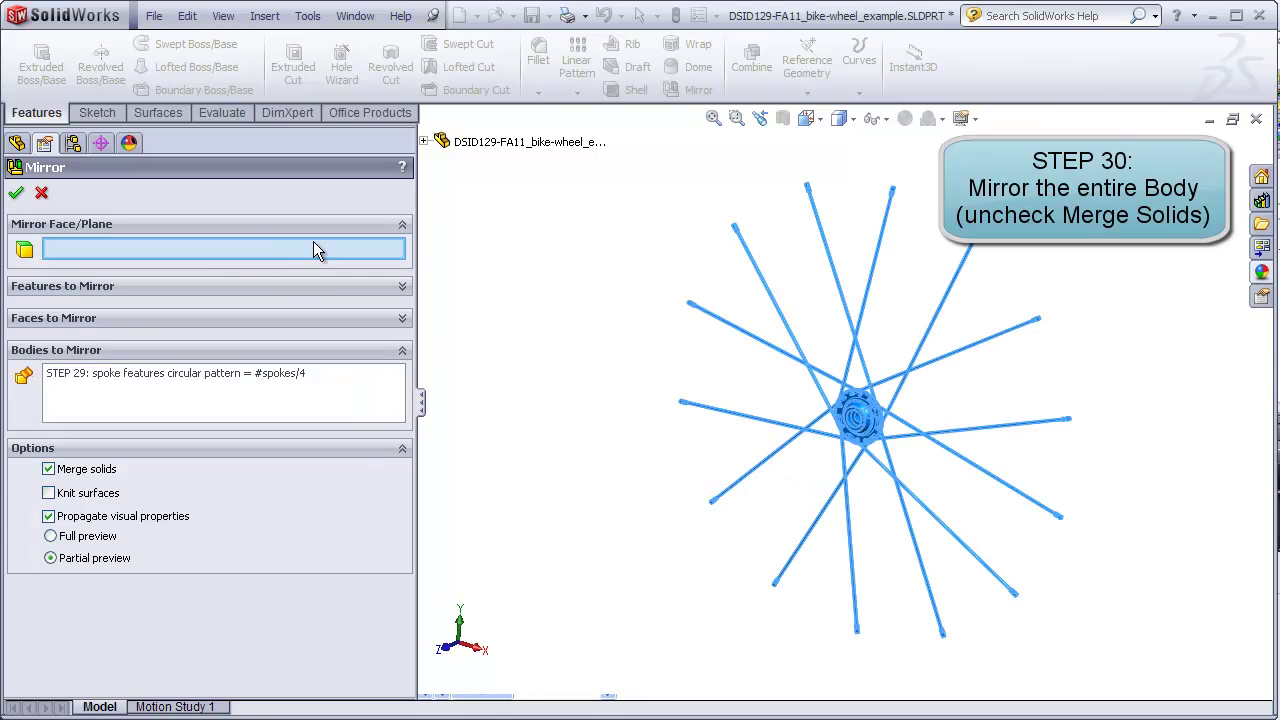
click(424, 142)
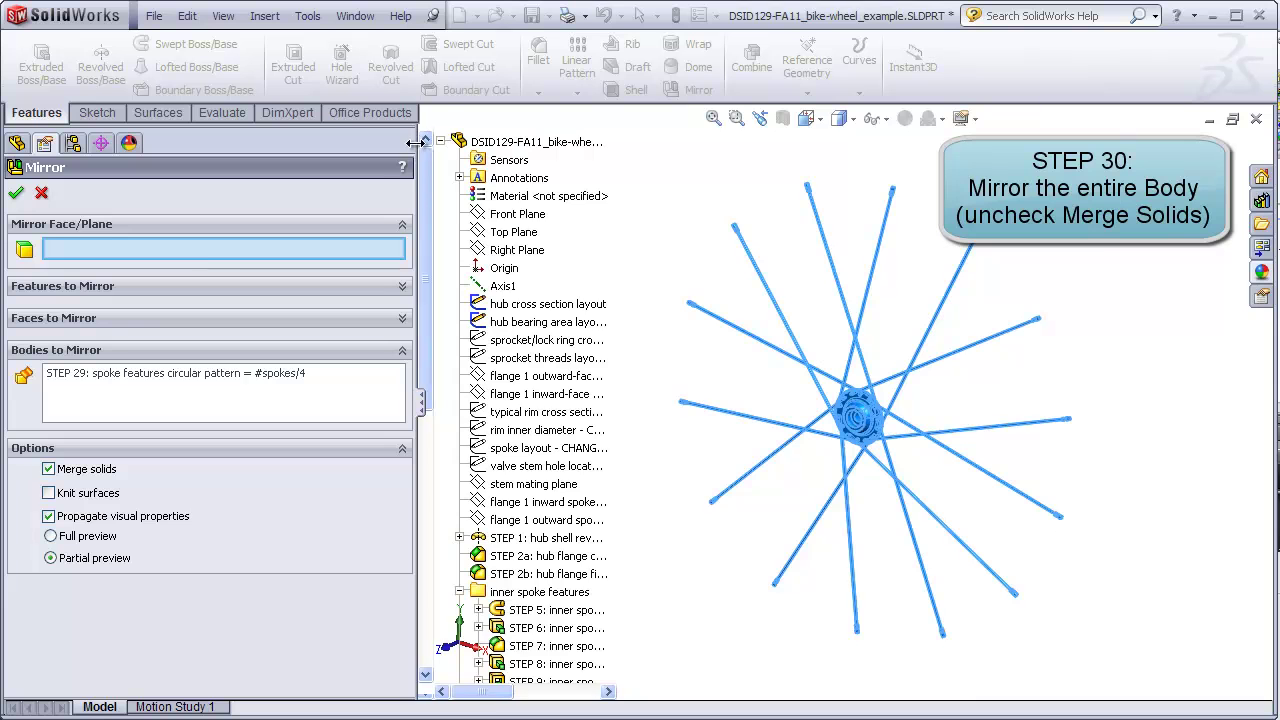
click(505, 214)
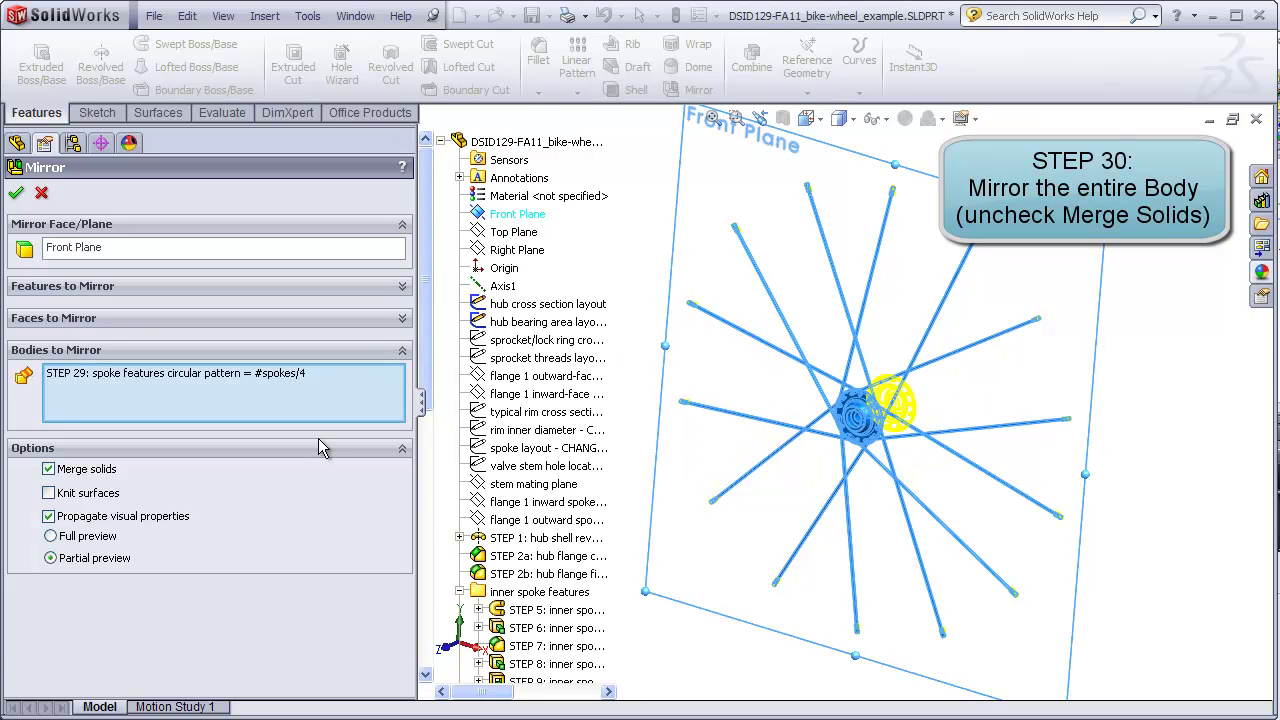
click(49, 469)
Step: Confirm Mirror1 and orbit the wheel to inspect the mirrored spokes
click(16, 193)
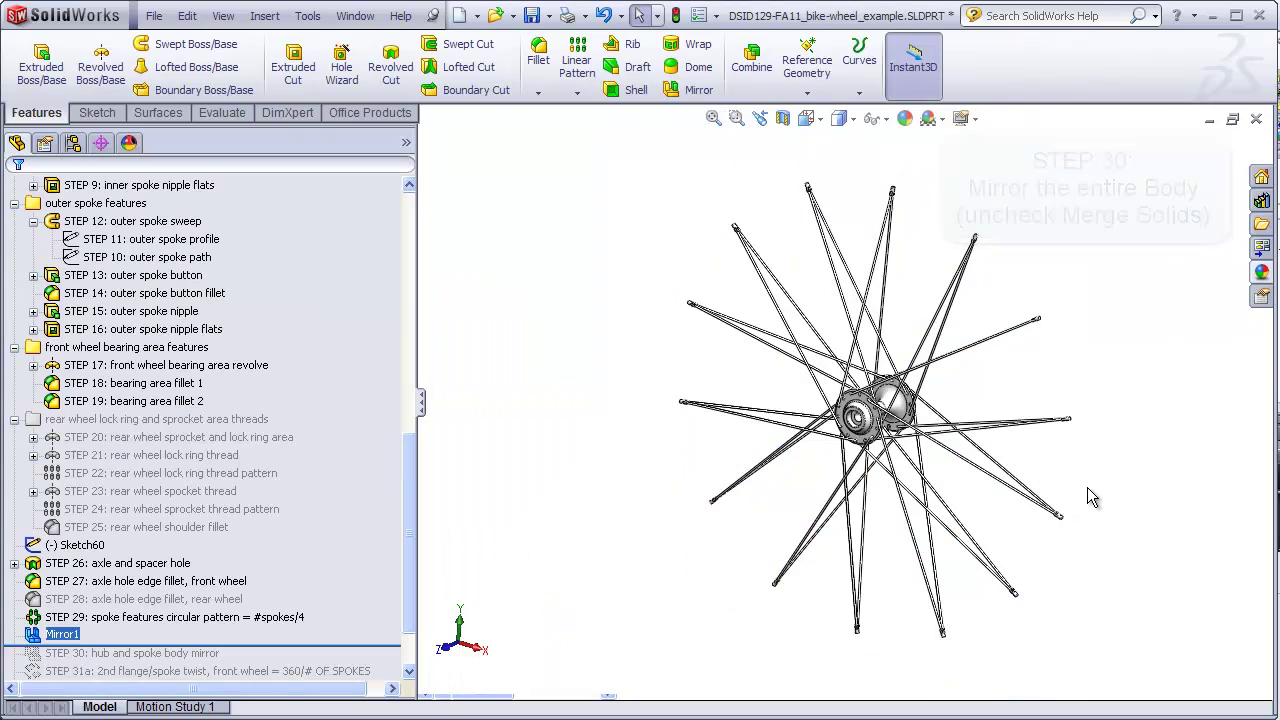
middle_drag(1134, 517, 1134, 480)
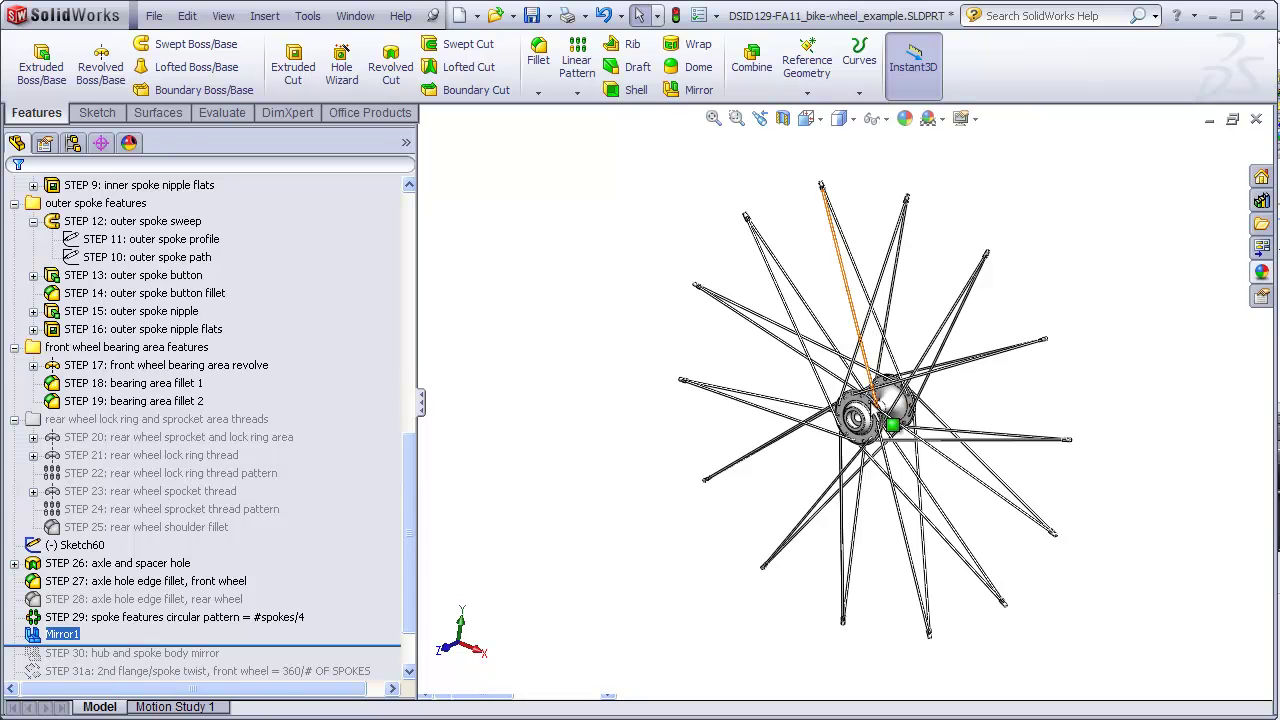
middle_drag(878, 410, 905, 400)
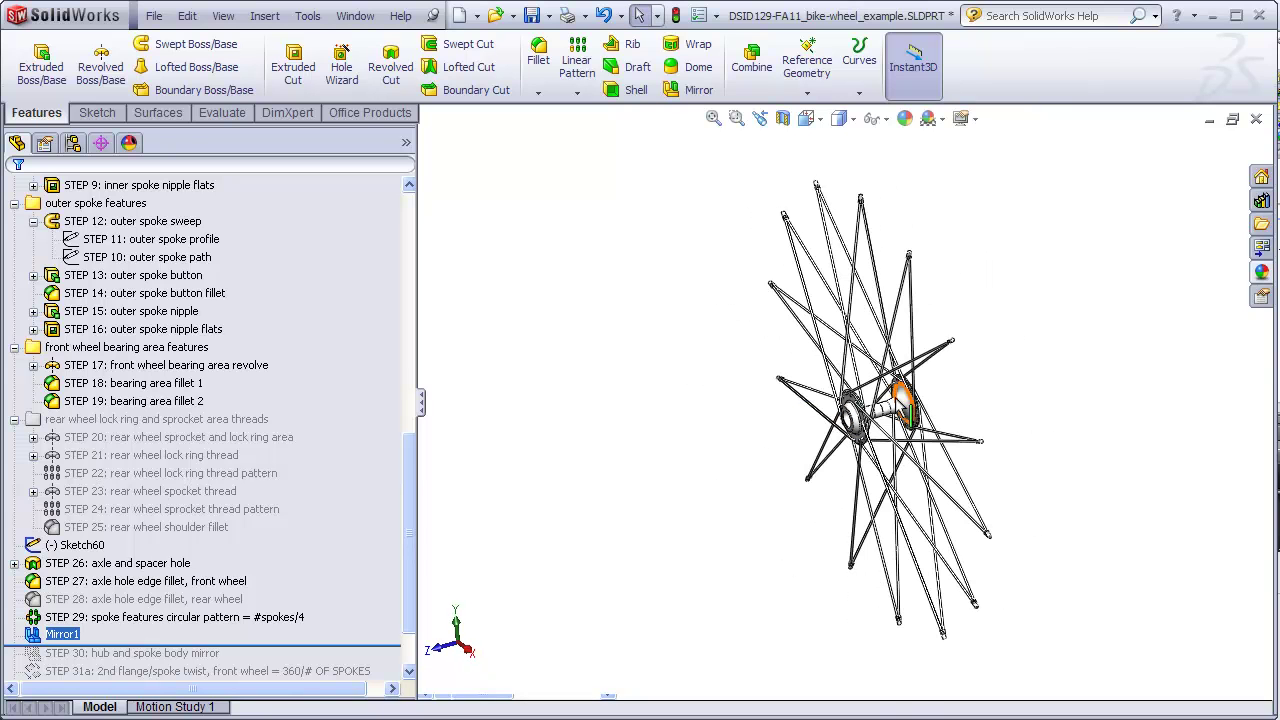
scroll(876, 256, down, 2)
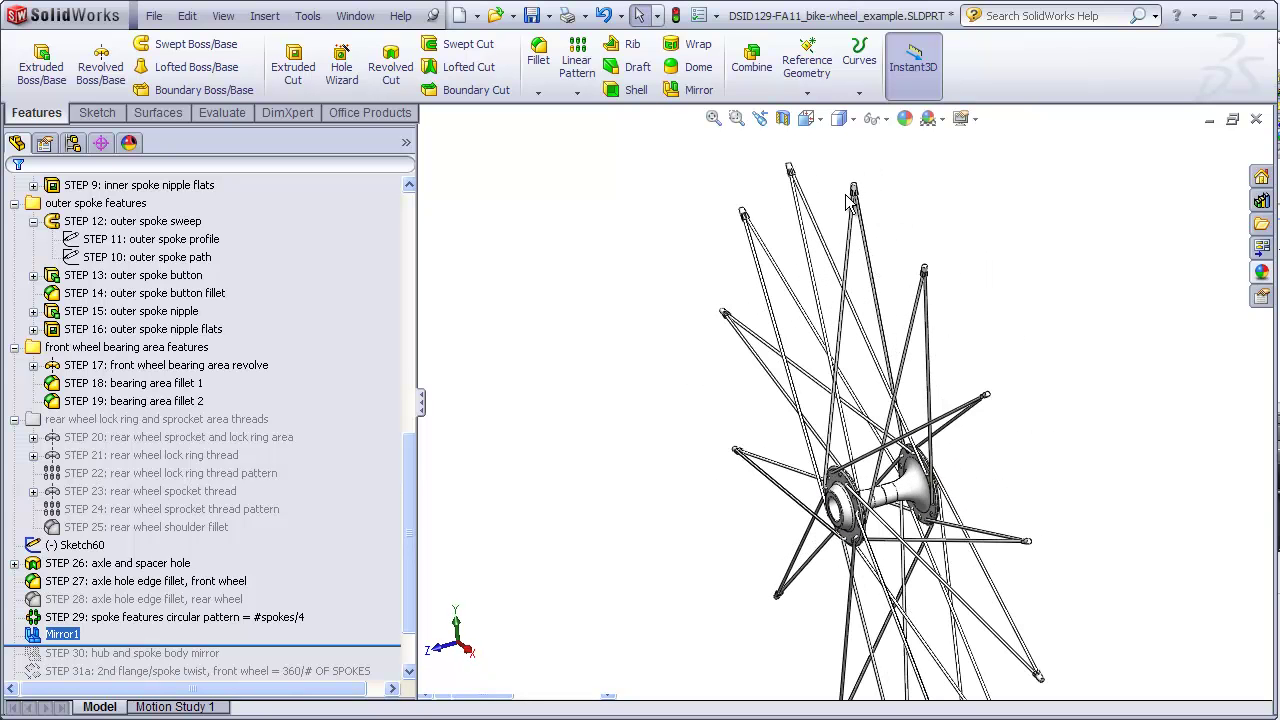
middle_drag(850, 200, 957, 483)
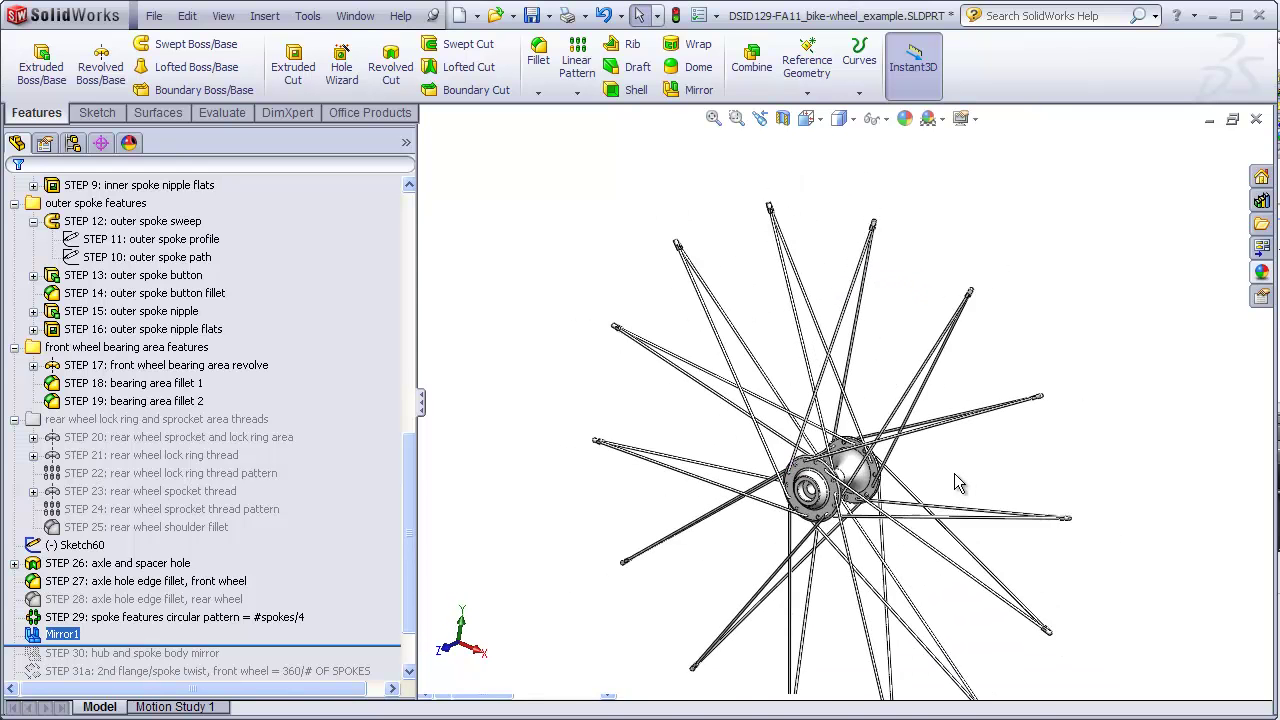
ctrl+middle_drag(858, 555, 858, 493)
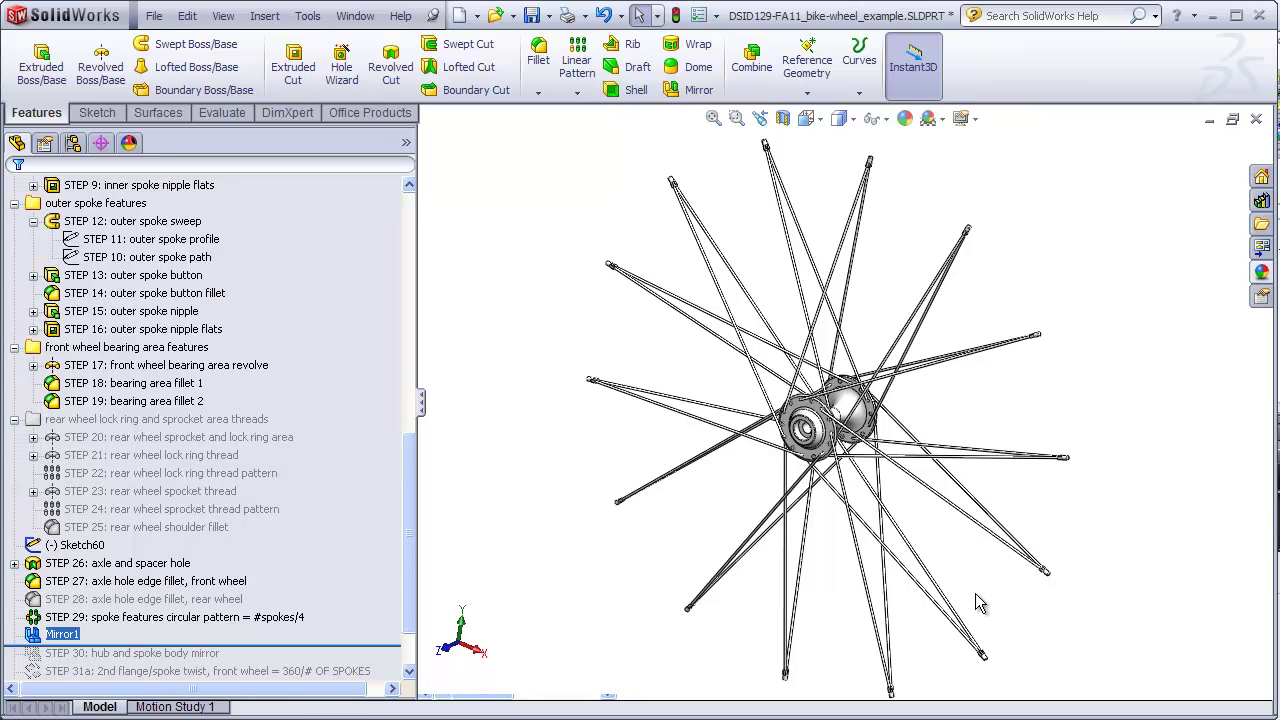
Step: Undo Mirror1 in favour of STEP 30's hub and spoke body mirror, then inspect the wheel
key(ctrl+z)
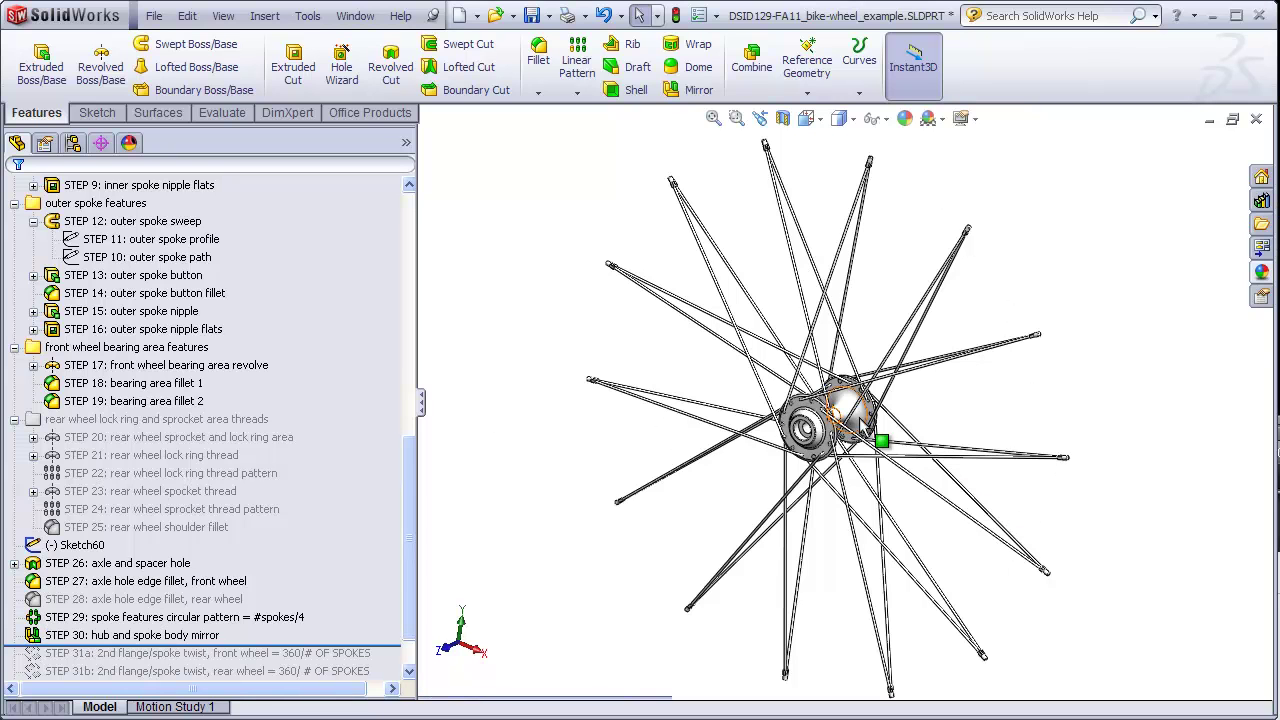
middle_drag(838, 400, 765, 403)
middle_drag(850, 405, 918, 430)
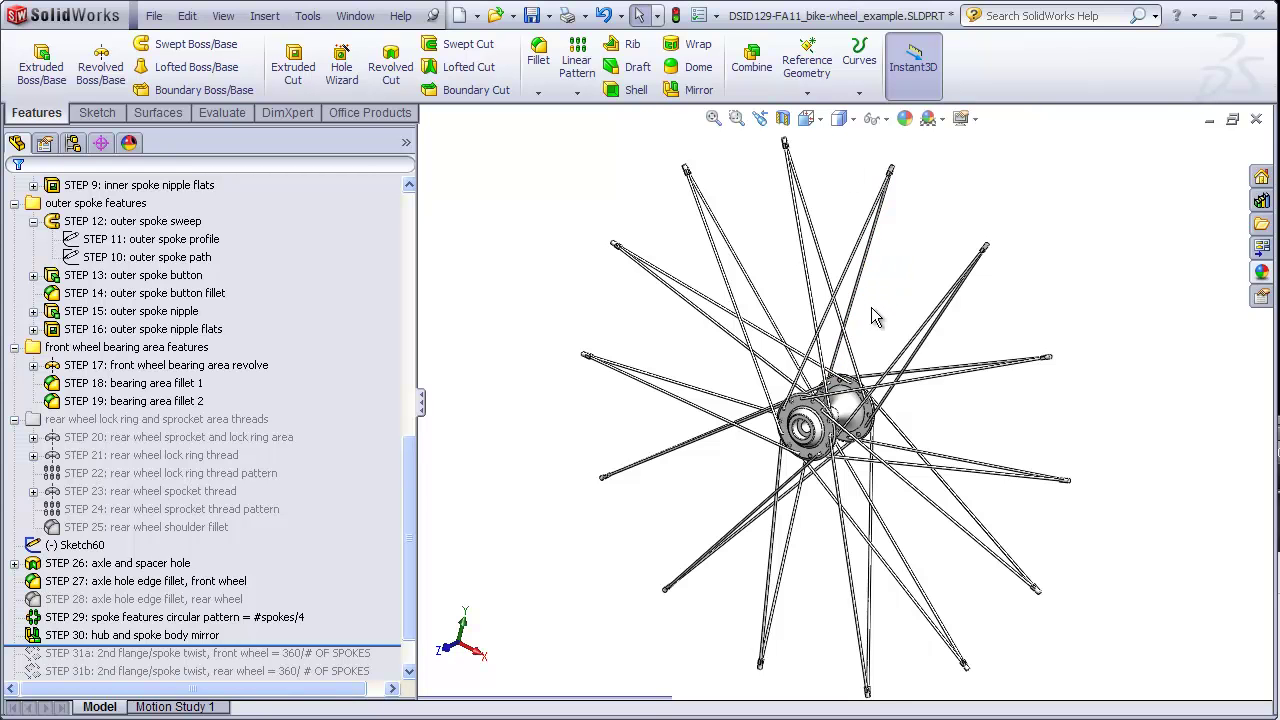
middle_drag(872, 309, 846, 305)
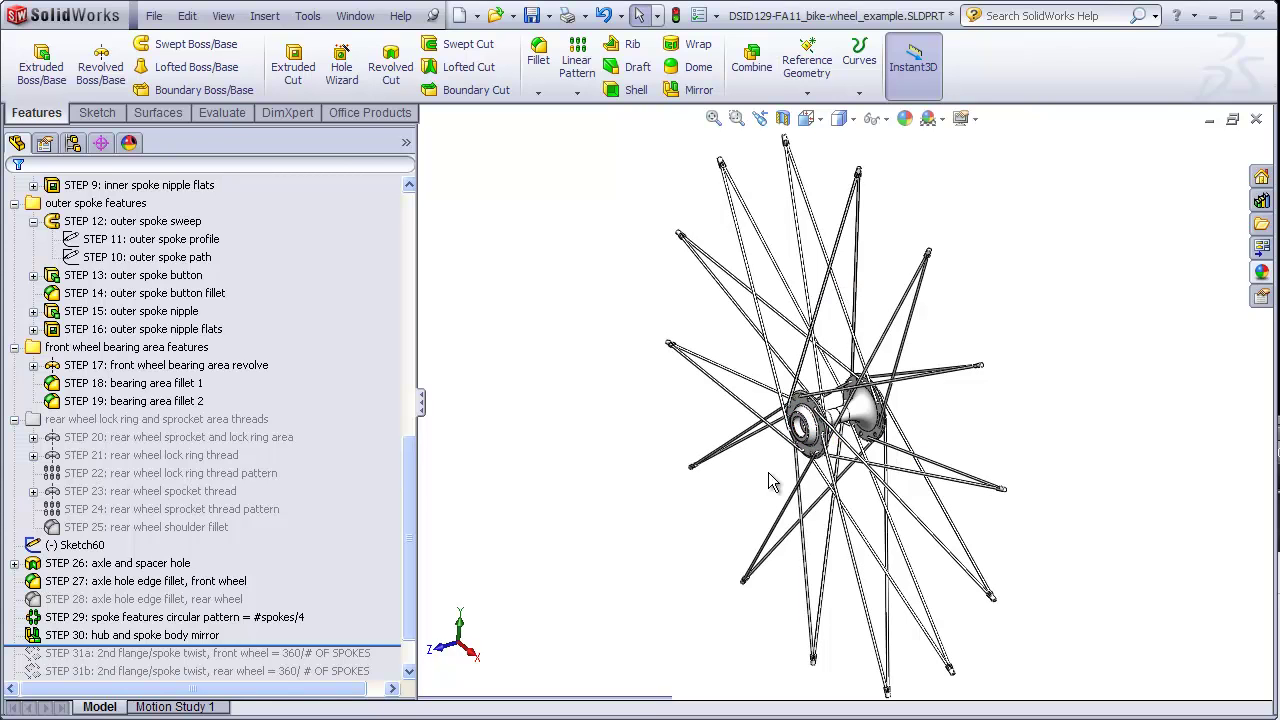
click(213, 617)
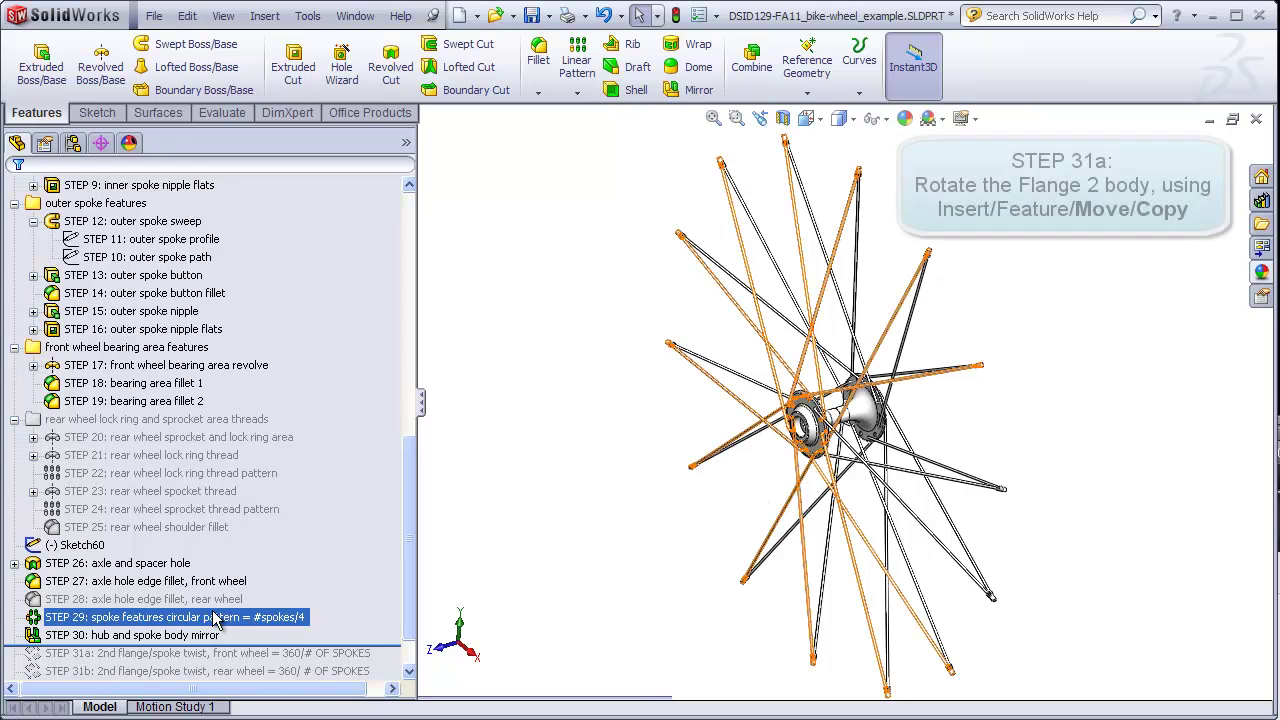
Step: Start Insert > Features > Move/Copy Body in Translate/Rotate mode
key(Escape)
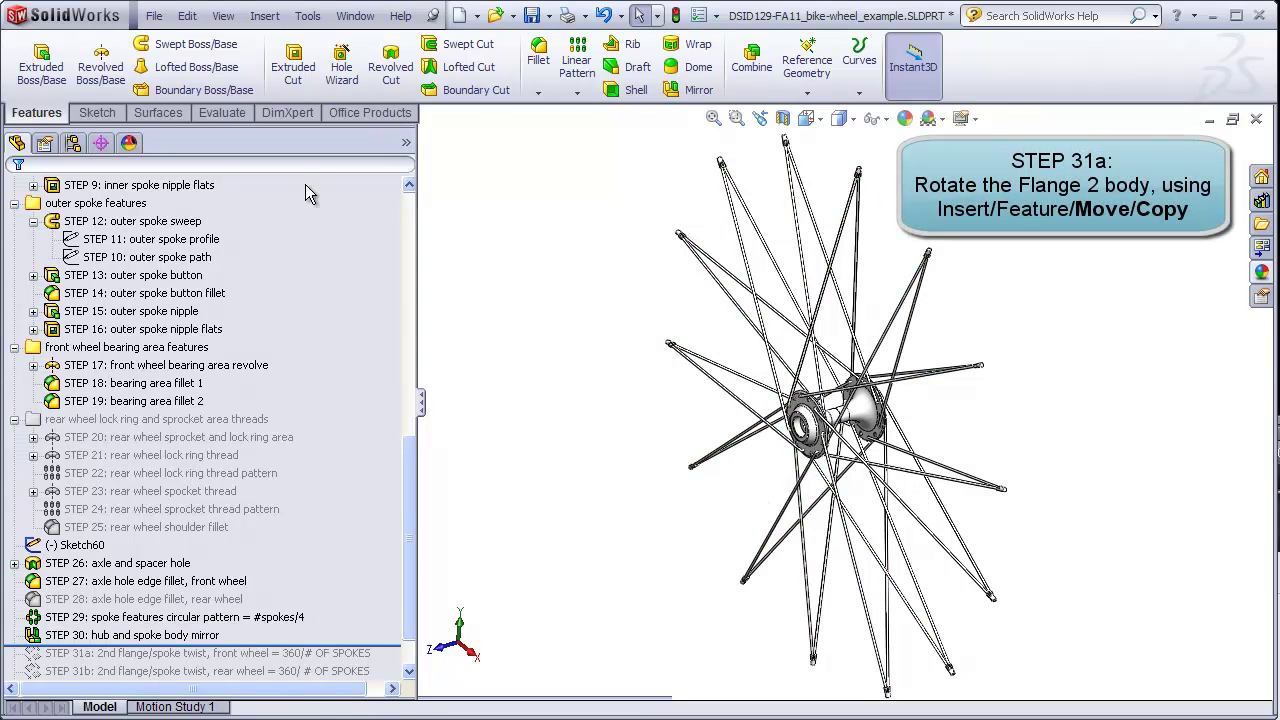
click(265, 15)
mouse_move(294, 86)
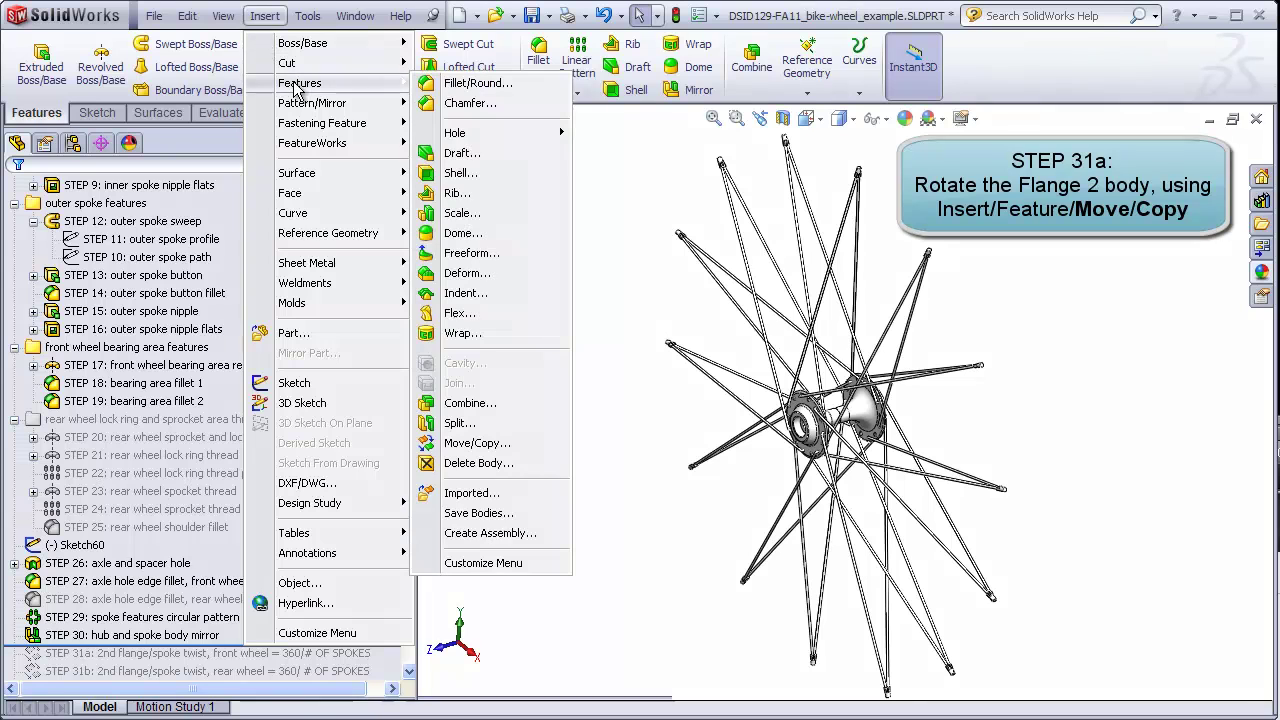
click(480, 444)
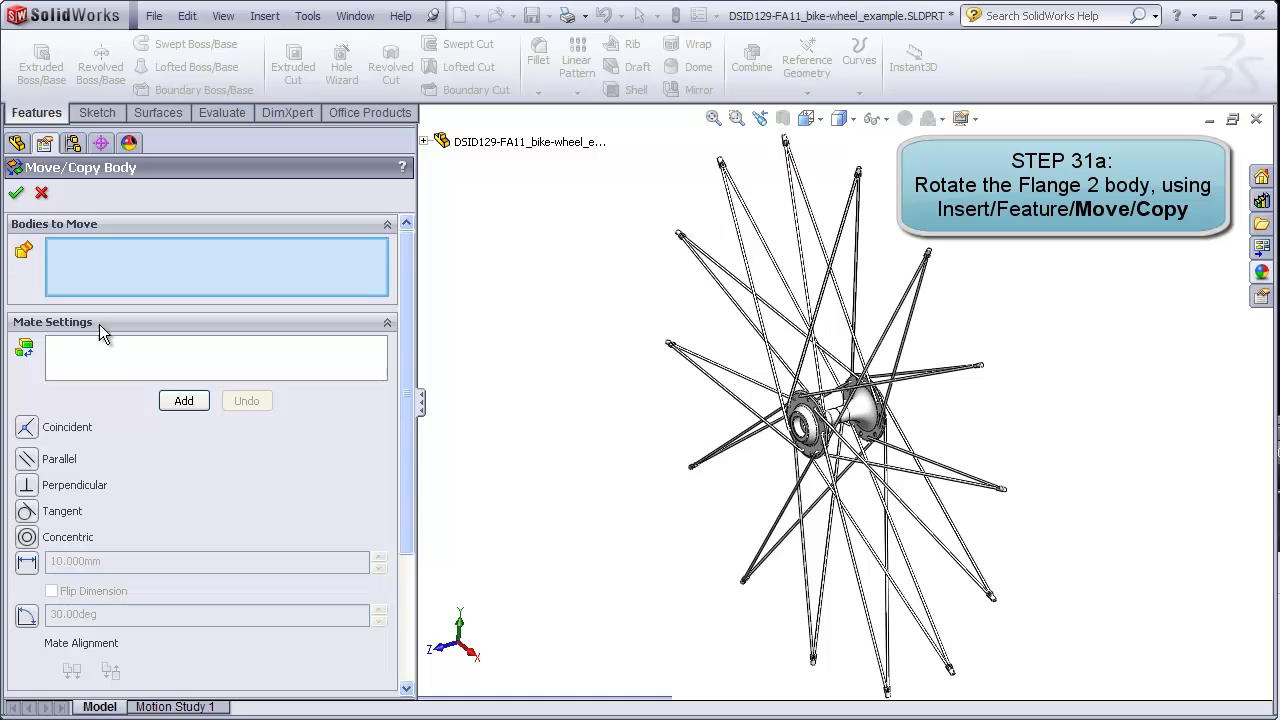
scroll(388, 577, down, 3)
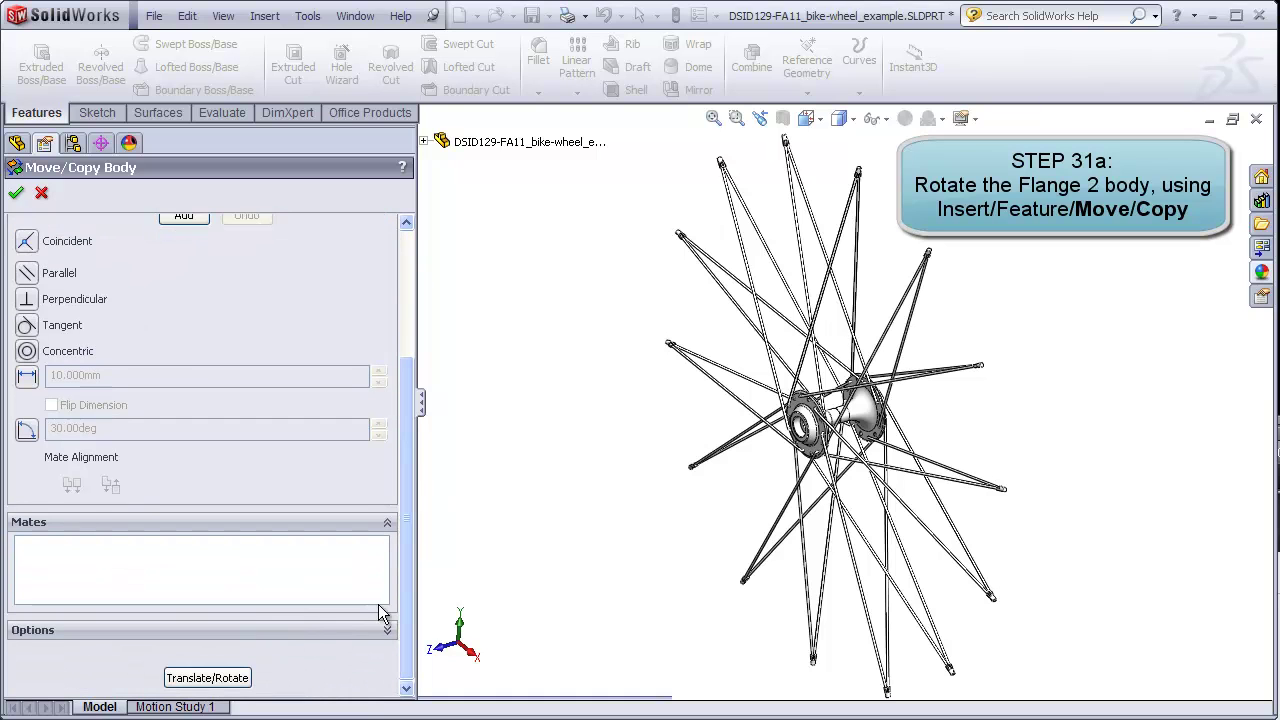
click(207, 678)
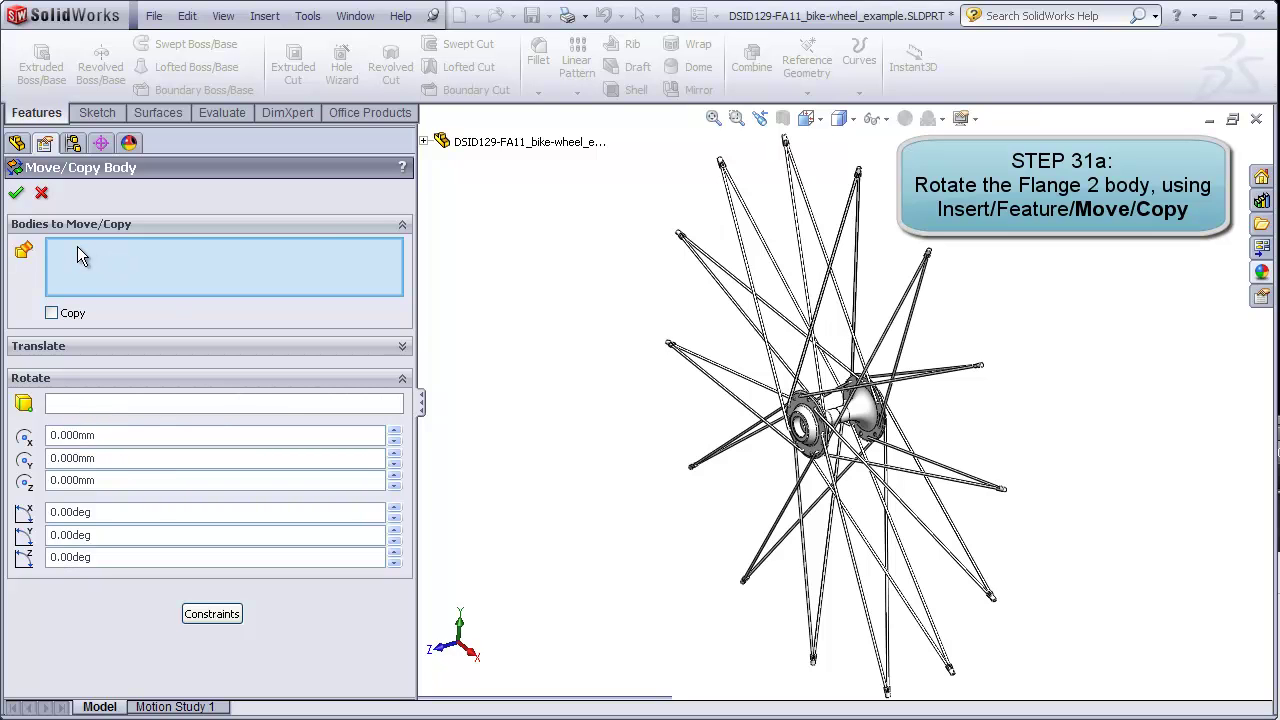
Step: Rotate the mirrored STEP 30 body about Axis1 with an angle of 36, creating Body-Move/Copy1
click(810, 207)
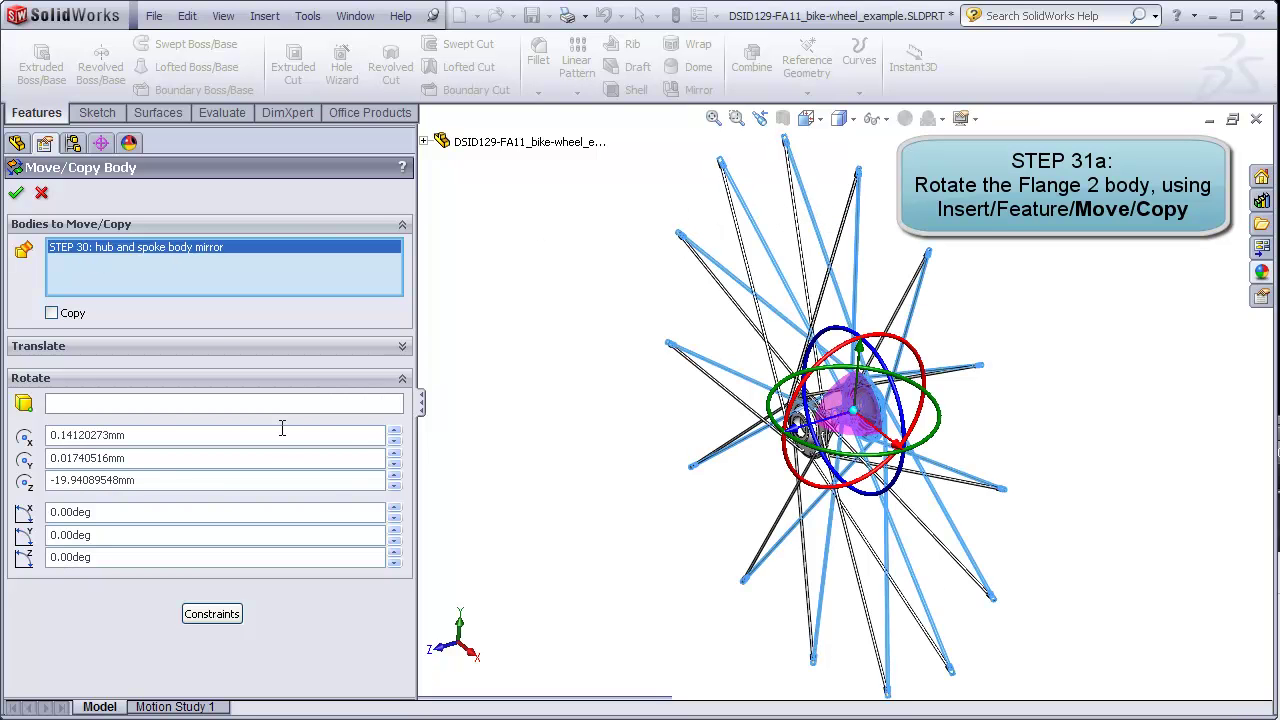
click(151, 403)
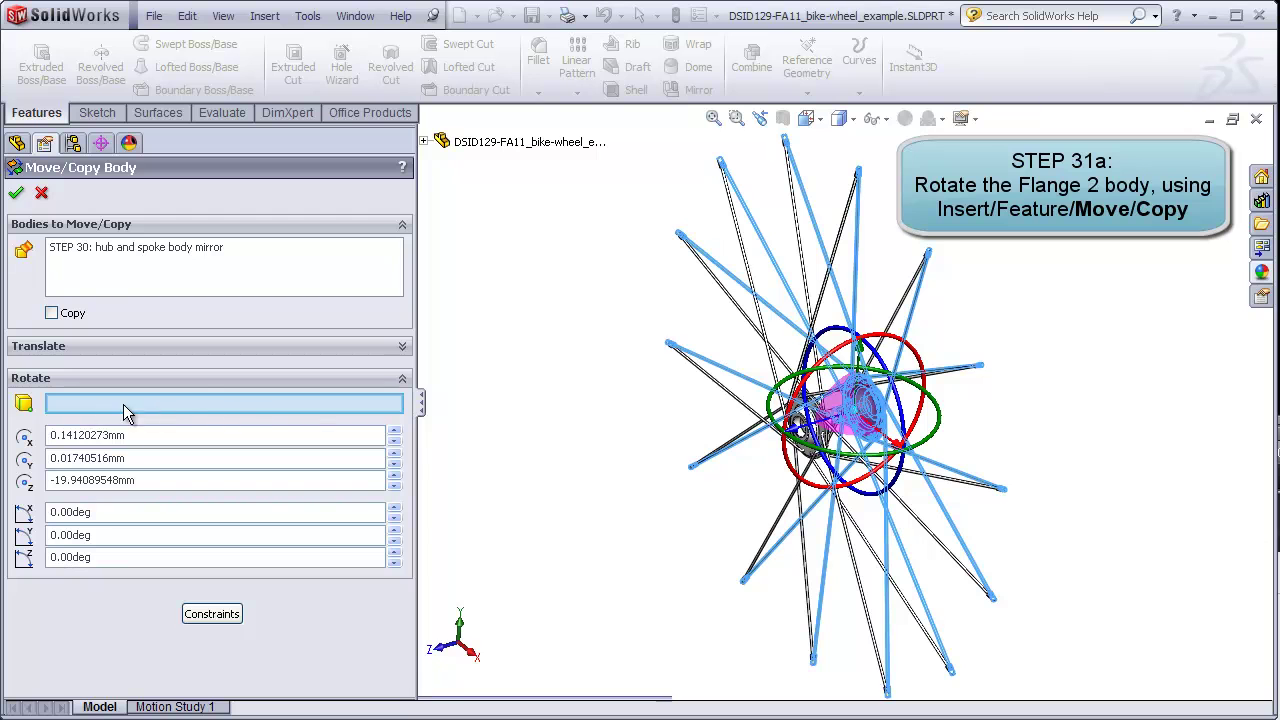
click(424, 142)
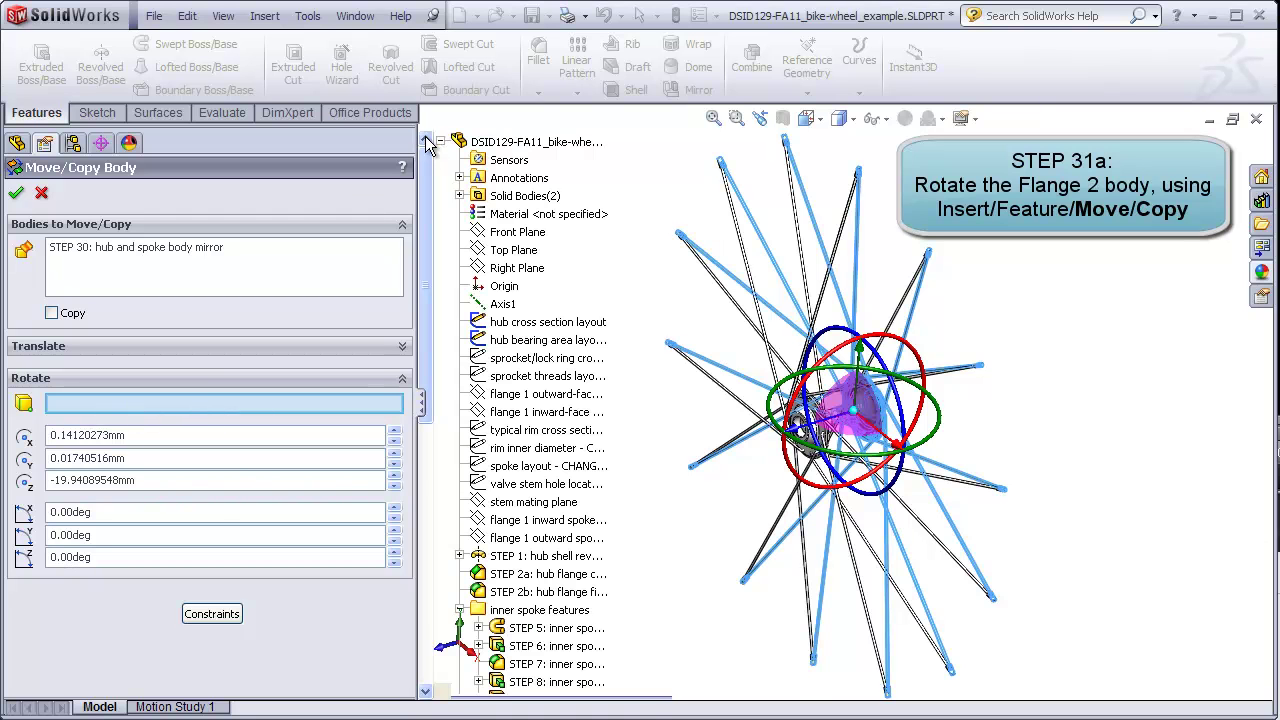
click(503, 304)
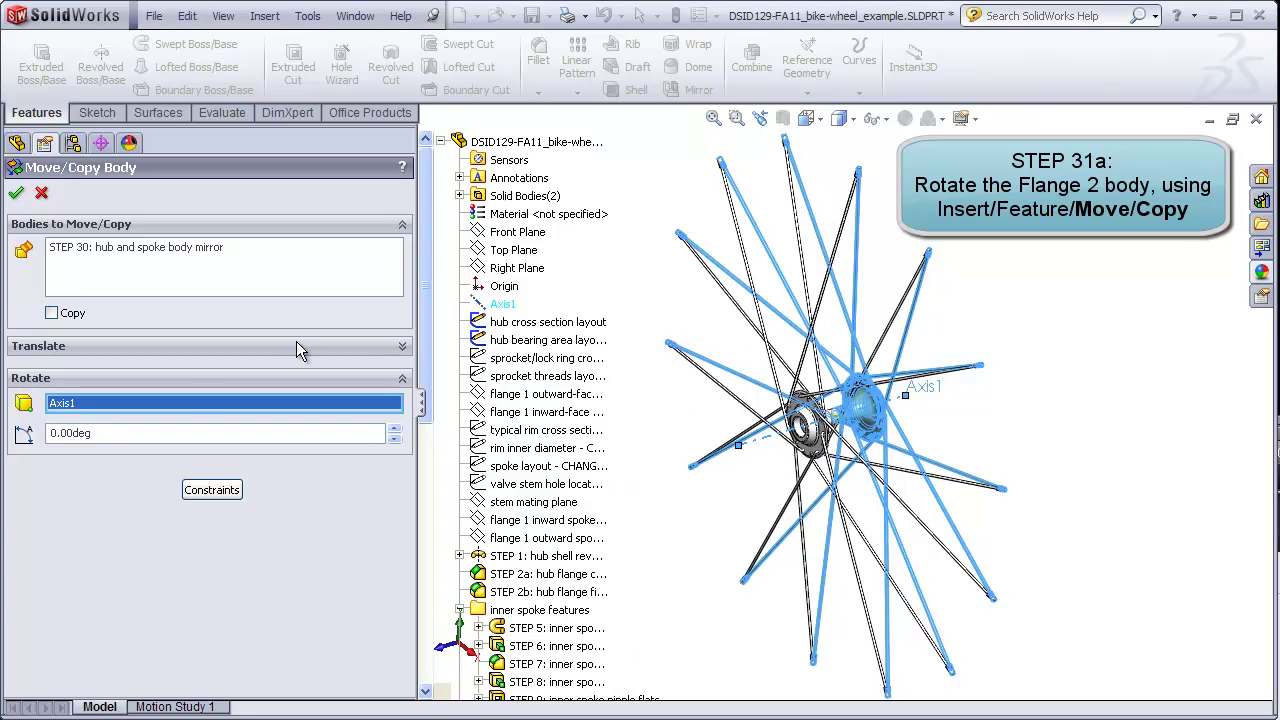
drag(99, 437, 48, 433)
text(360/28)
click(17, 196)
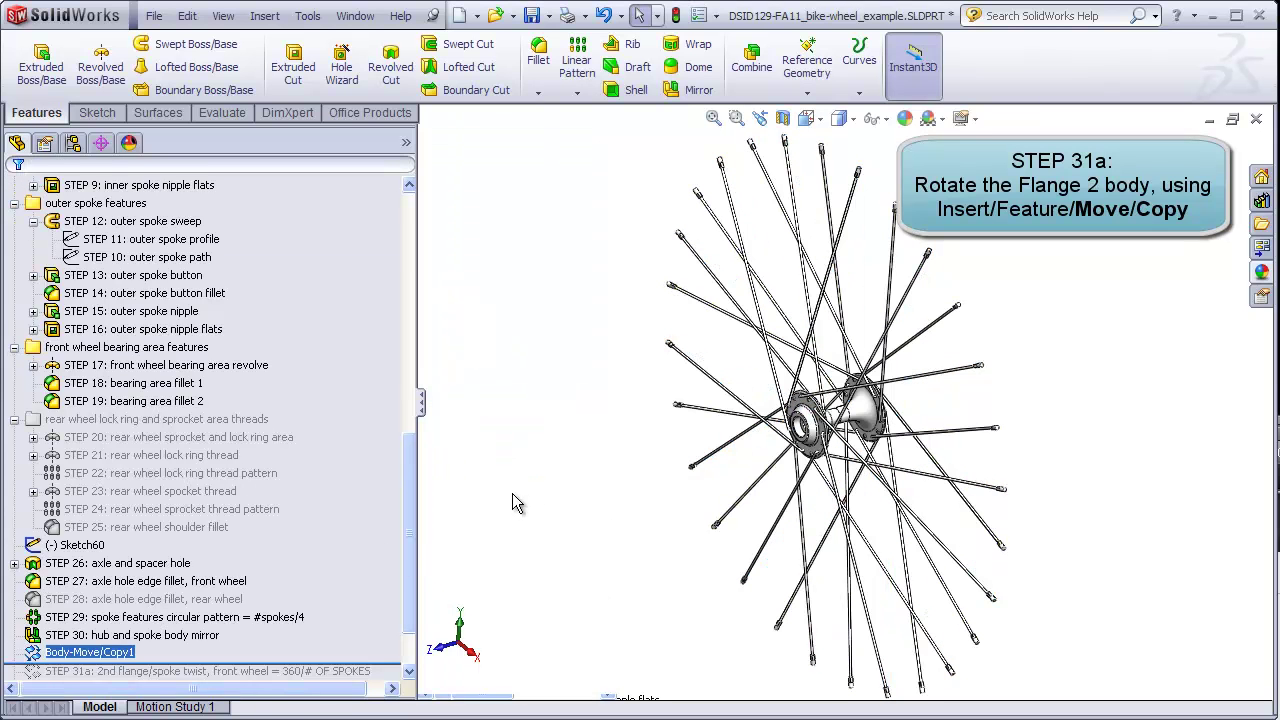
Step: Set Body-Move/Copy1's rotation to 12.85714286° and snap the wheel to the front view
right_click(124, 654)
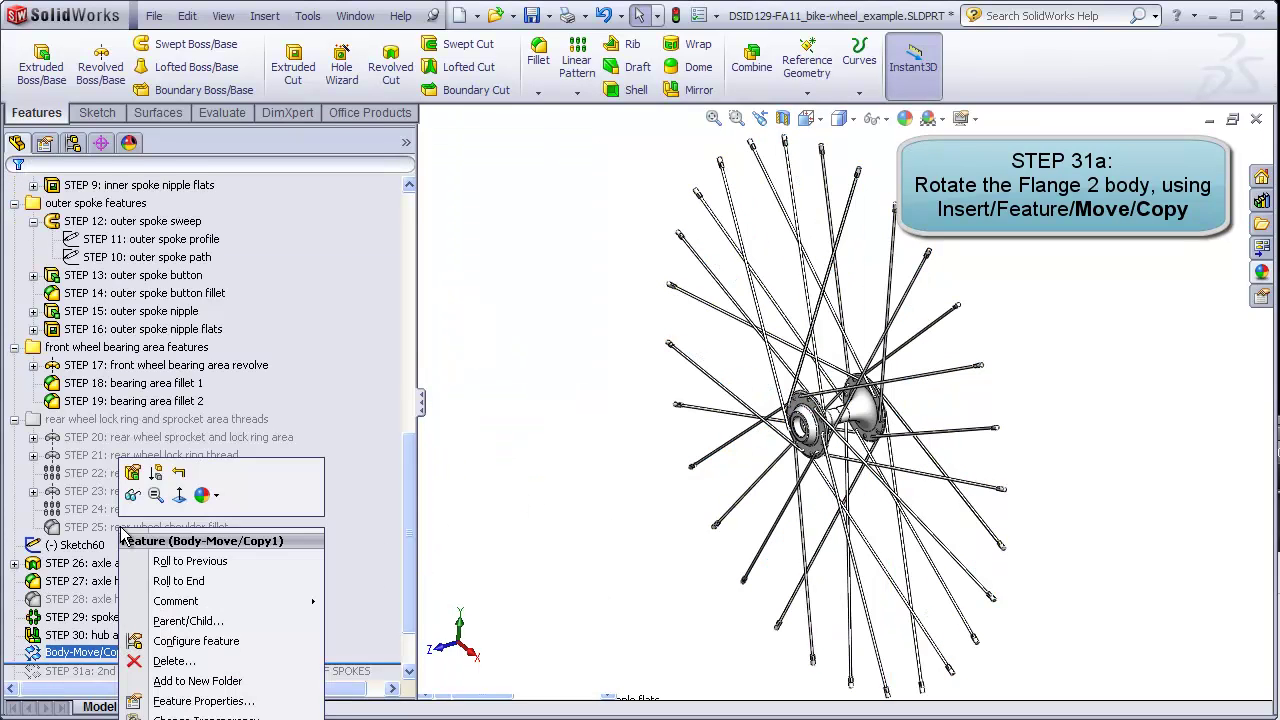
click(130, 476)
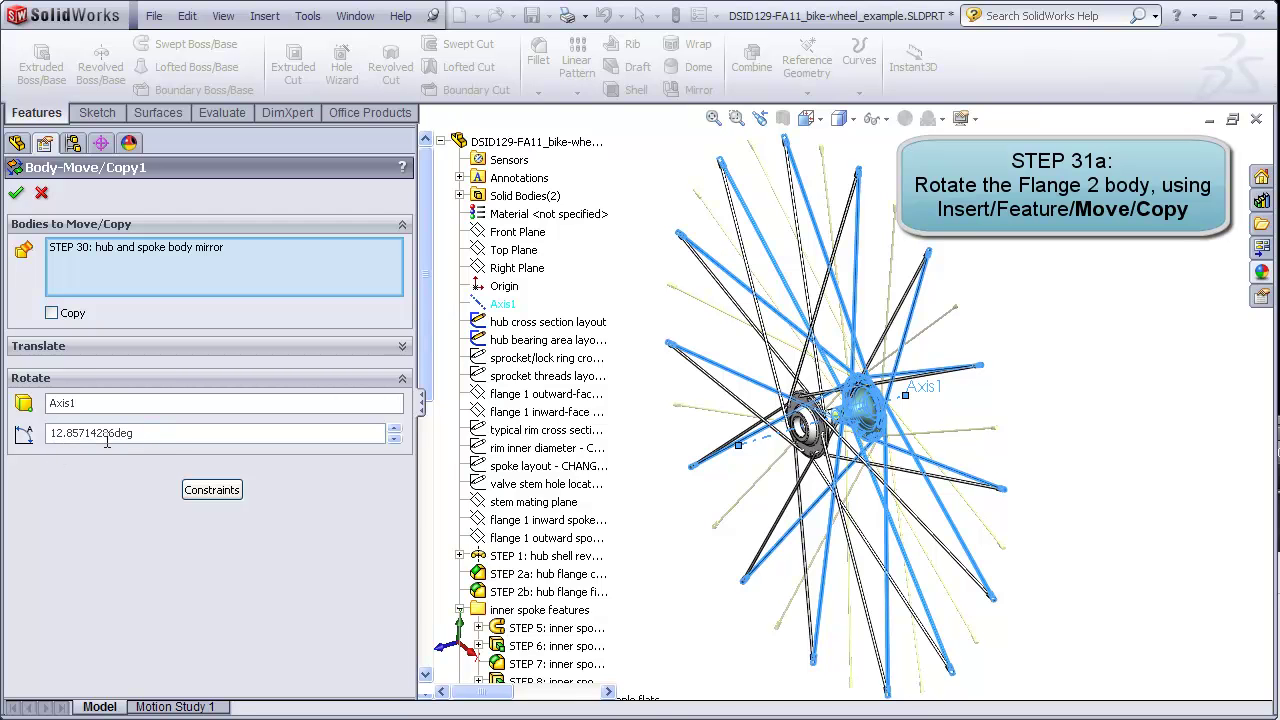
click(16, 193)
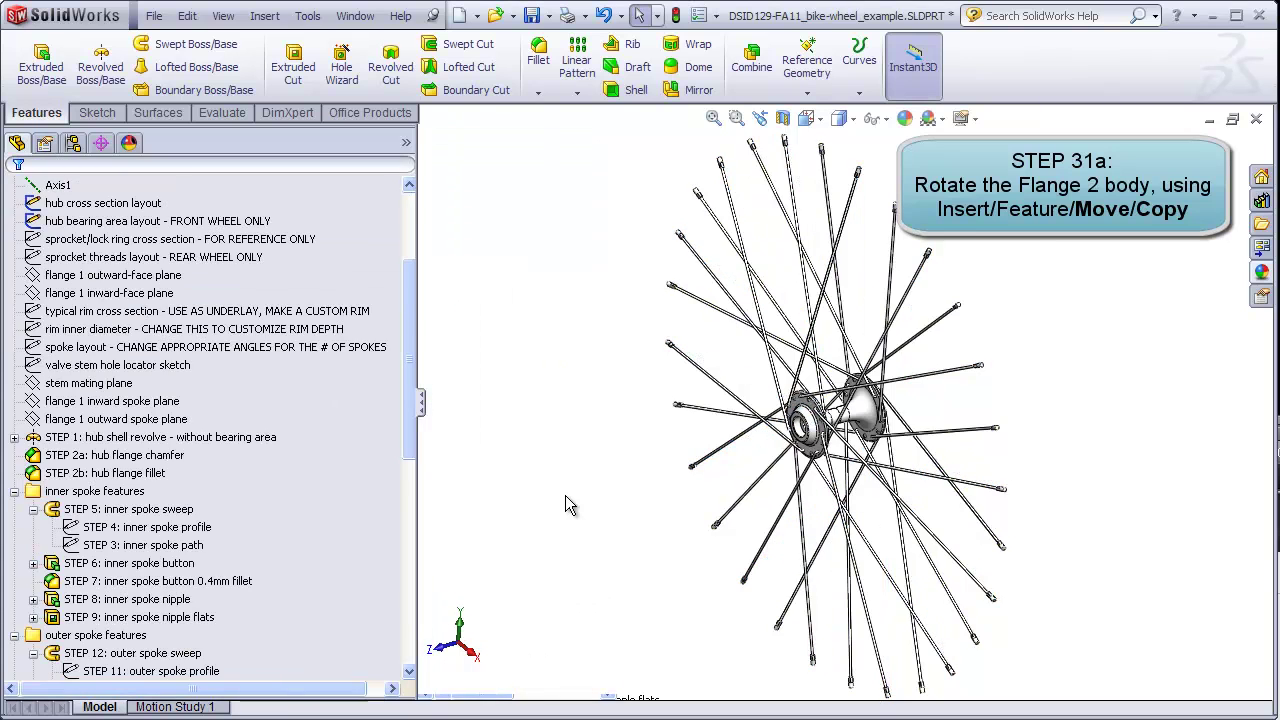
middle_drag(565, 505, 935, 300)
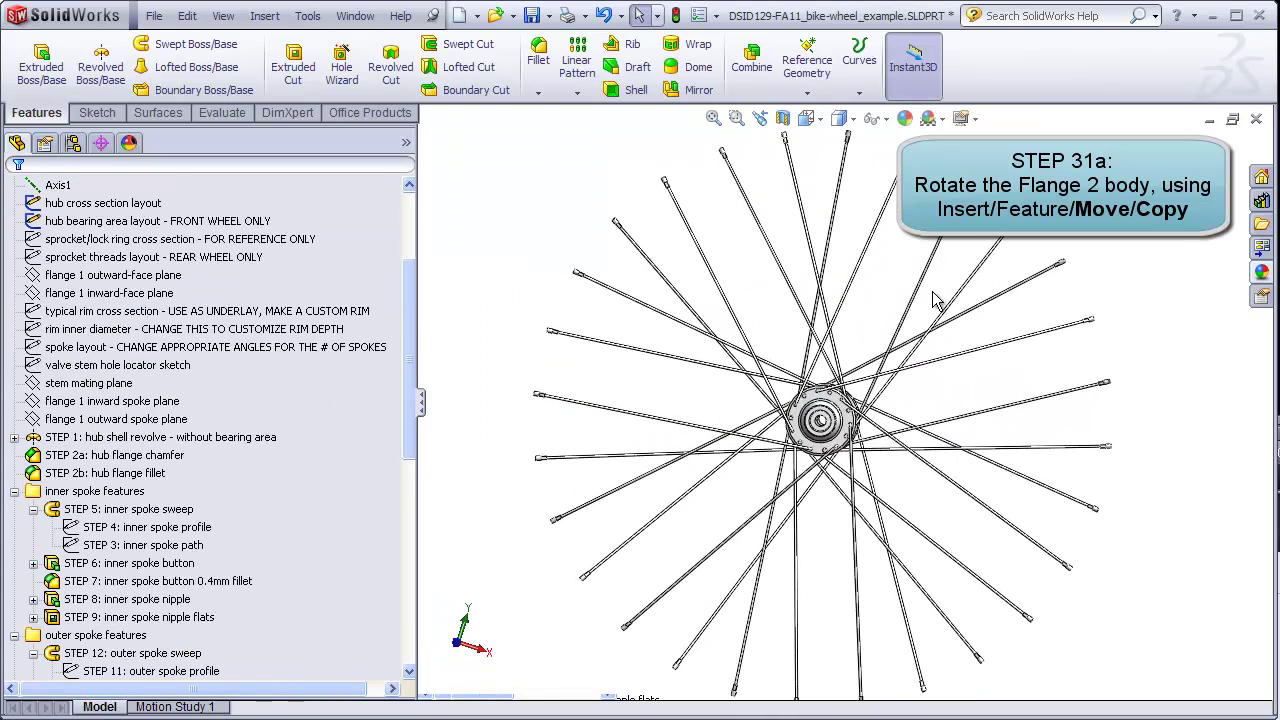
key(ctrl+1)
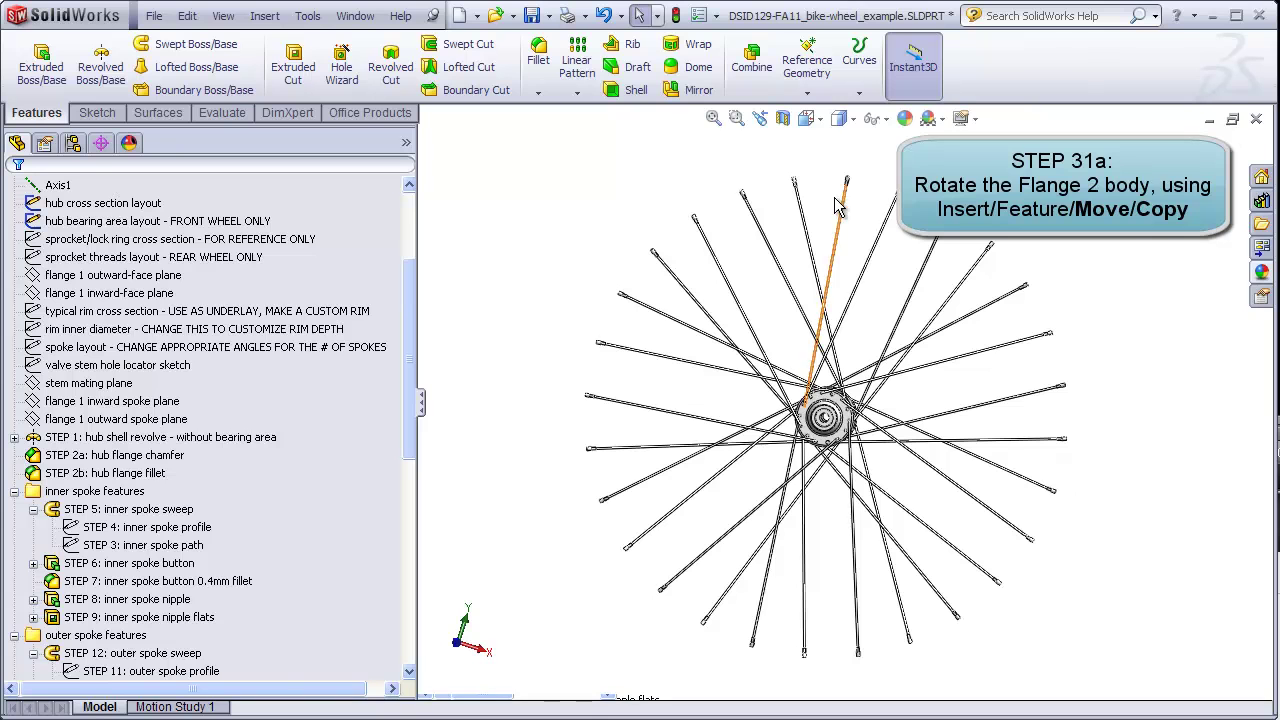
Step: Show the wheel in the Front standard view, then orbit it to an angled view
click(822, 122)
click(812, 145)
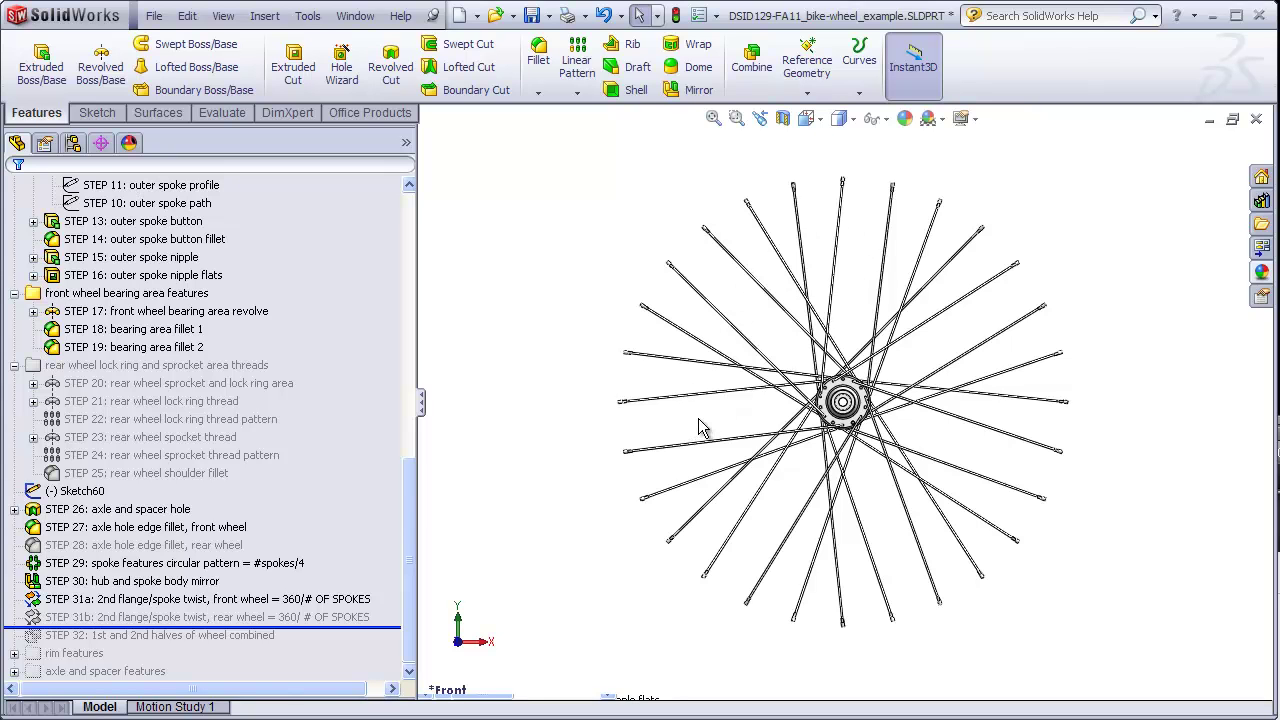
middle_drag(703, 427, 926, 465)
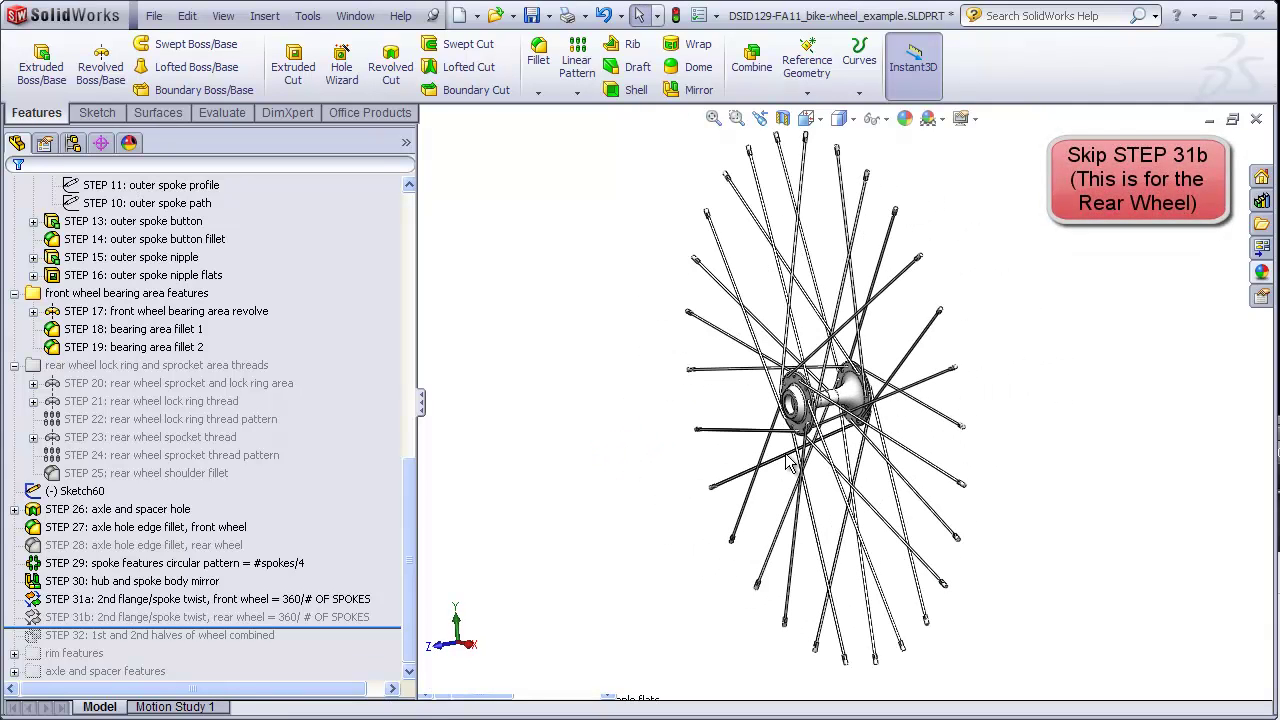
drag(407, 500, 406, 212)
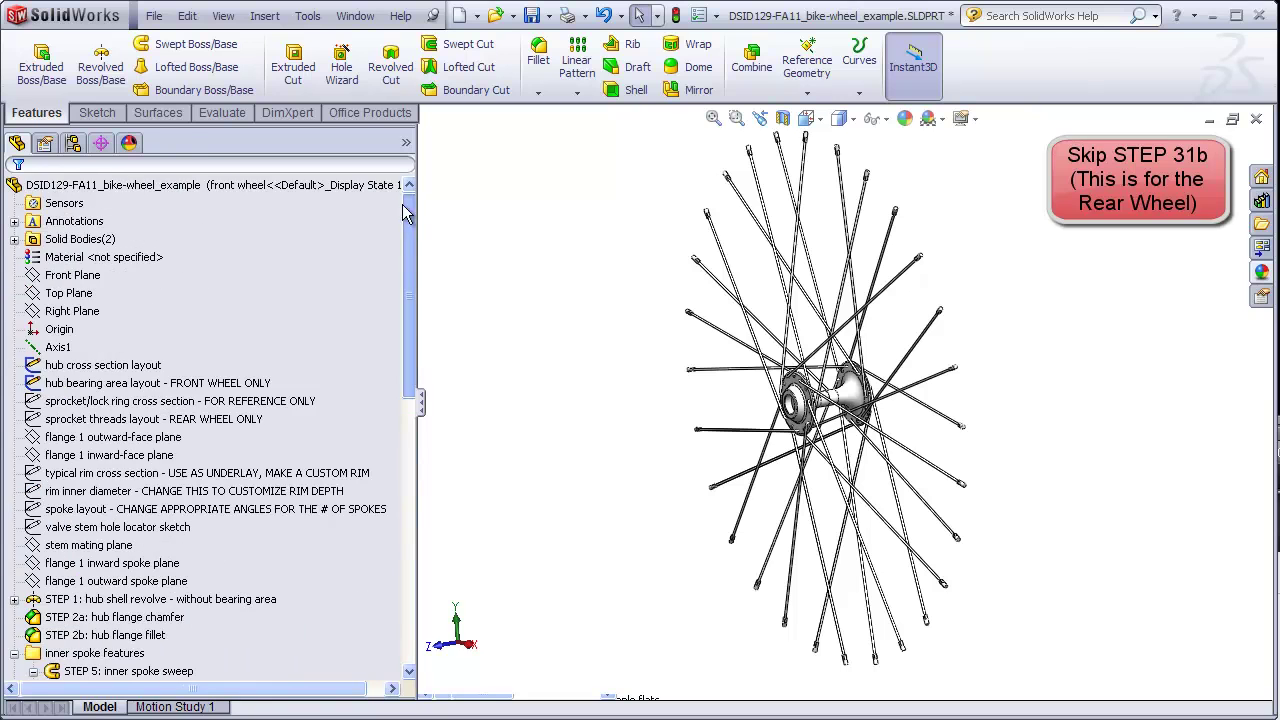
Step: Expand Solid Bodies(2) and check the STEP 29 and STEP 31a bodies
double_click(80, 239)
click(90, 258)
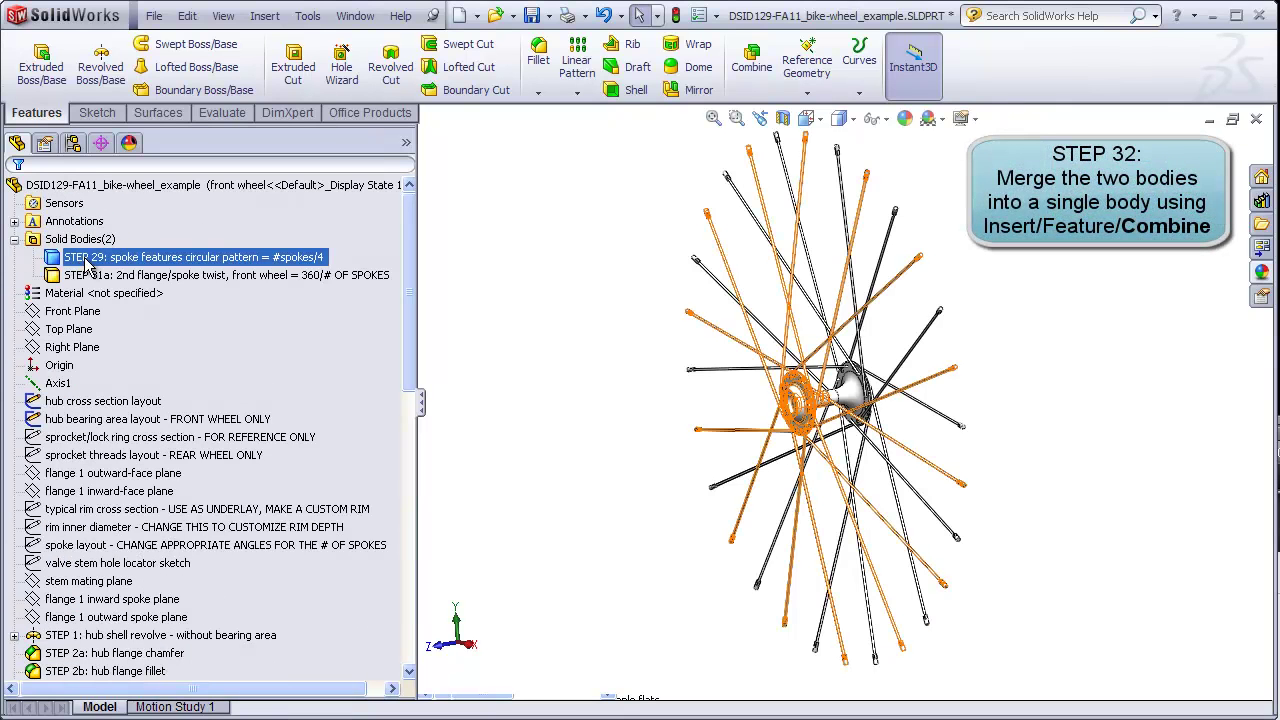
click(92, 275)
click(519, 371)
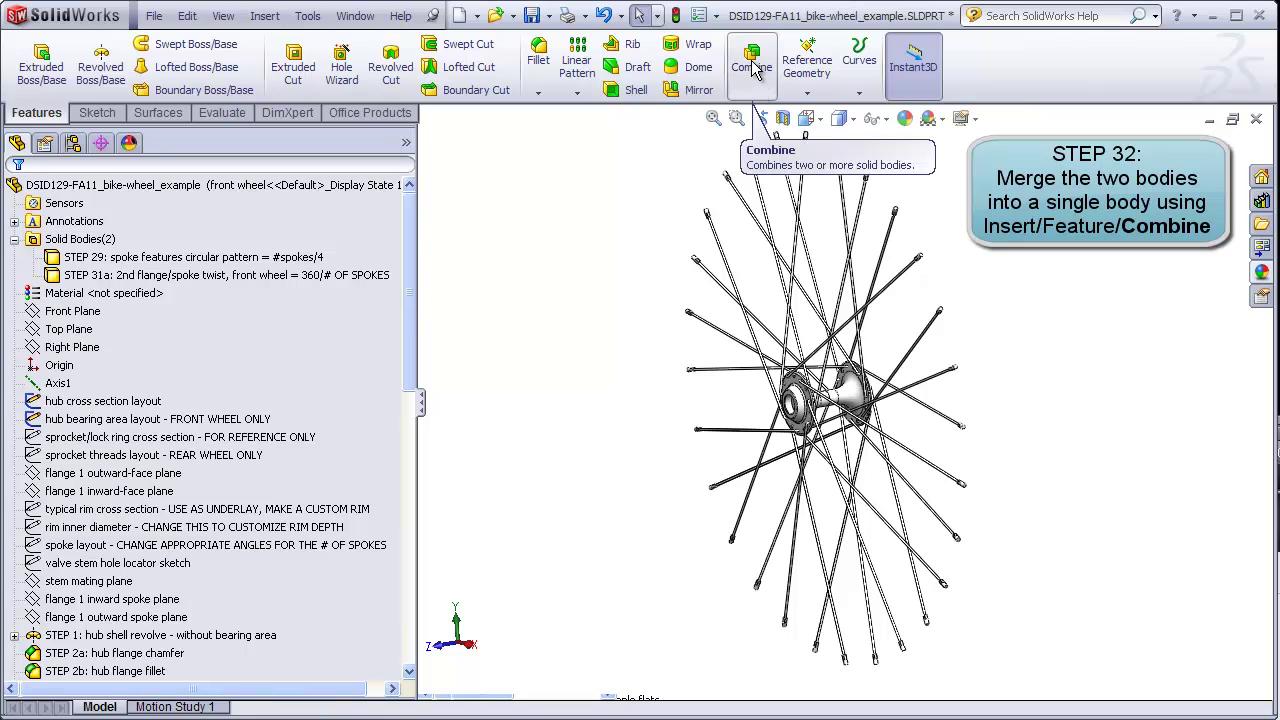
Step: Combine the STEP 29 and STEP 31a spoke bodies with Add into one solid body
click(265, 16)
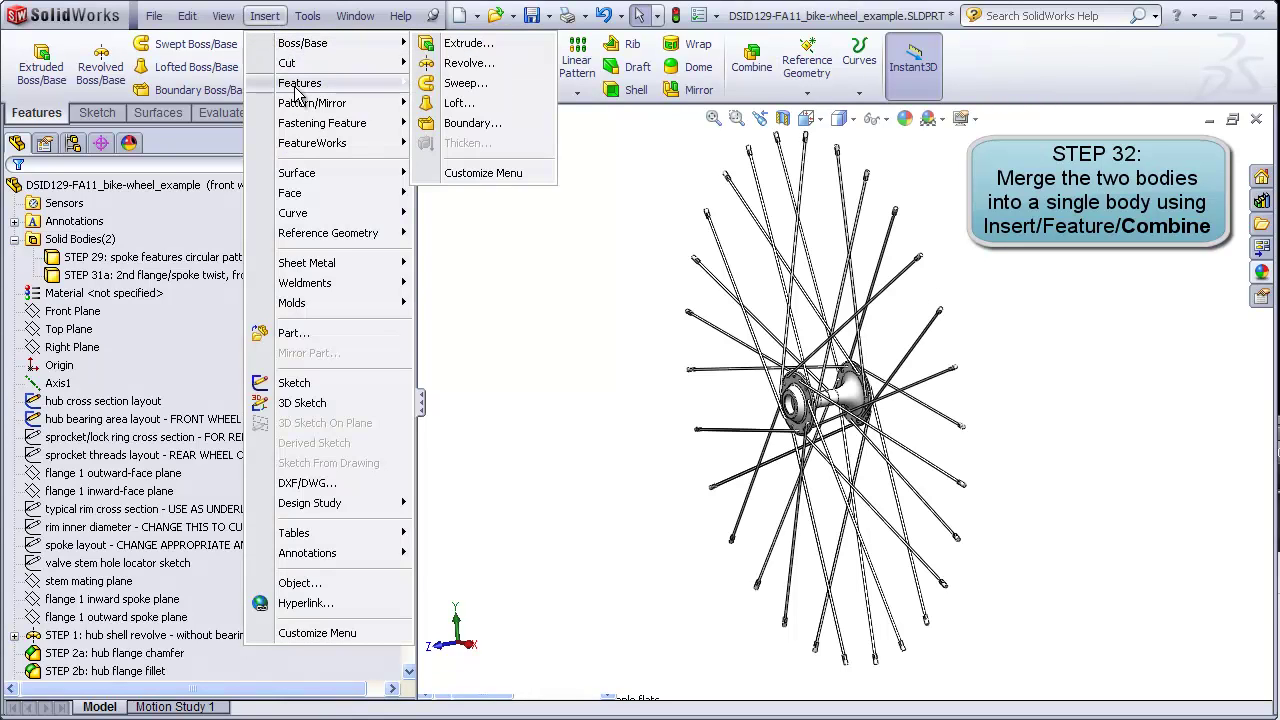
mouse_move(298, 86)
click(478, 401)
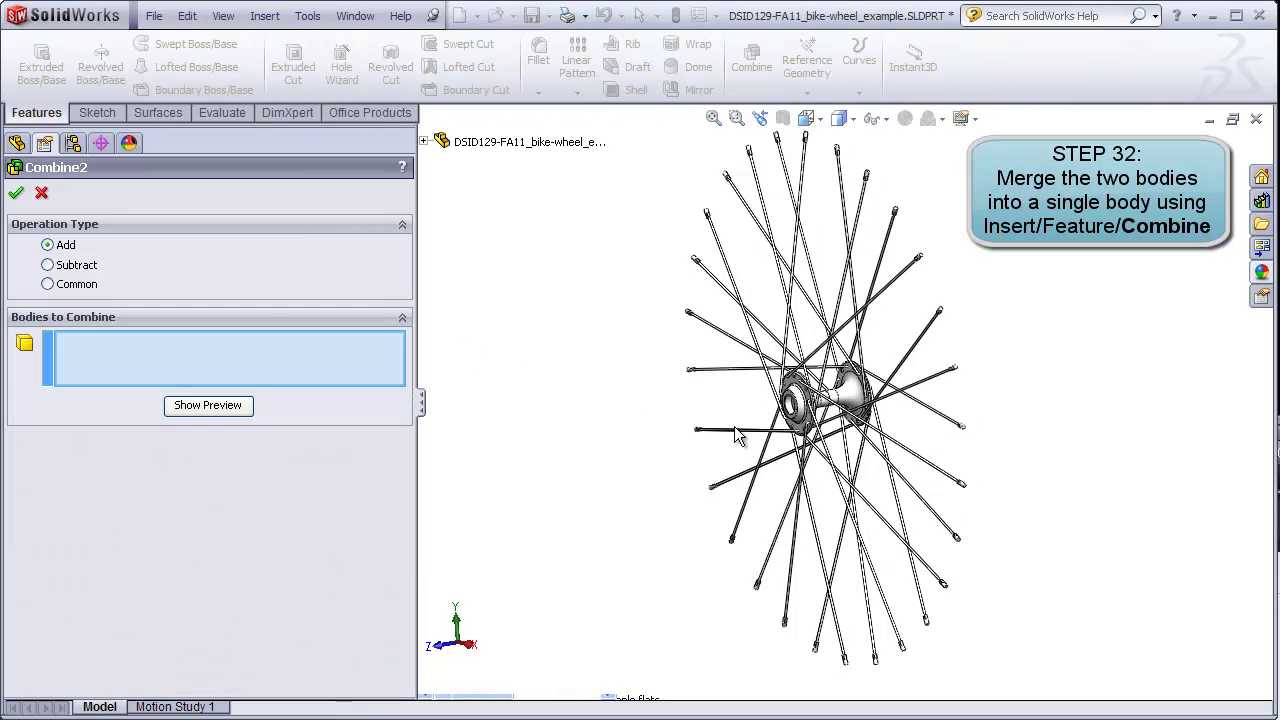
scroll(845, 420, down, 5)
click(728, 408)
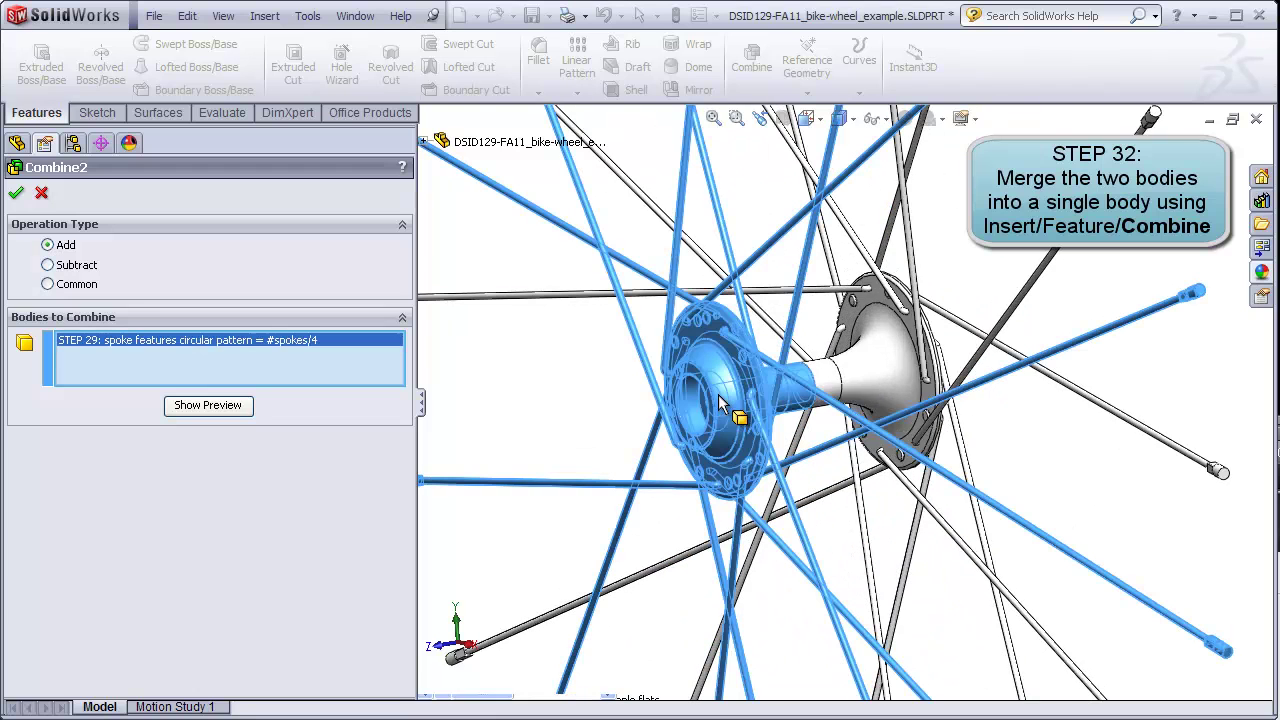
click(886, 382)
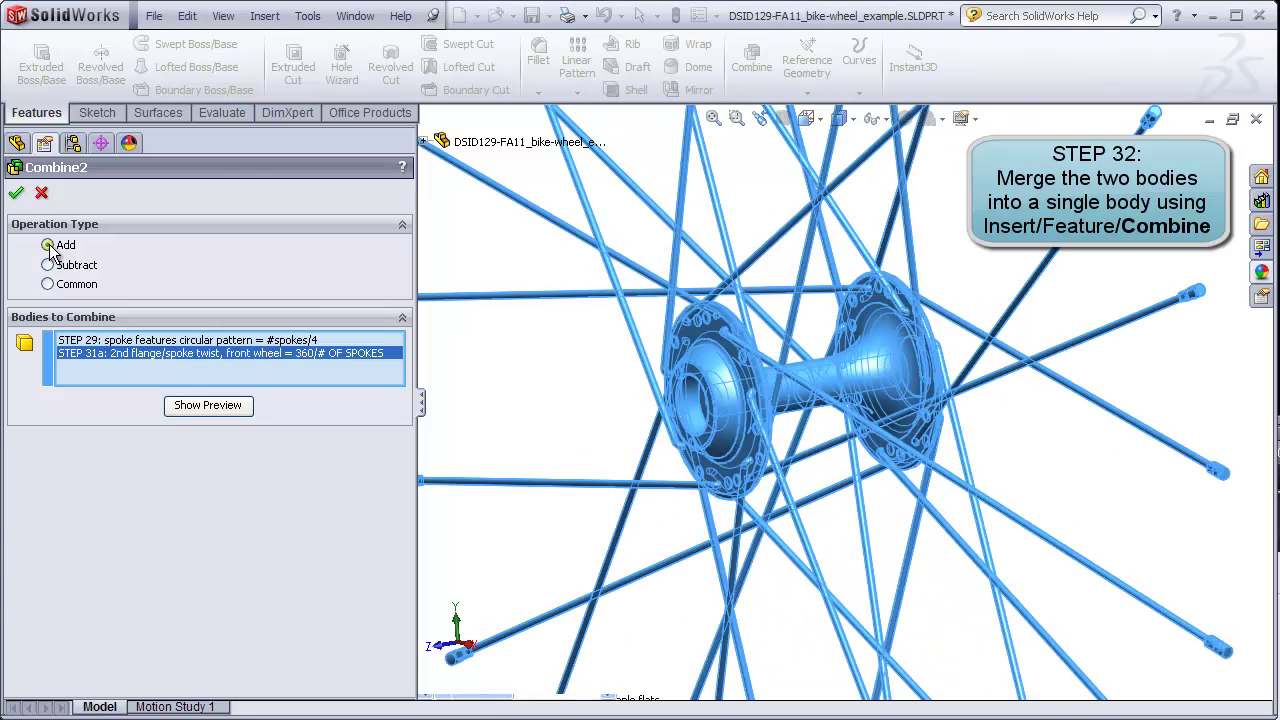
key(f)
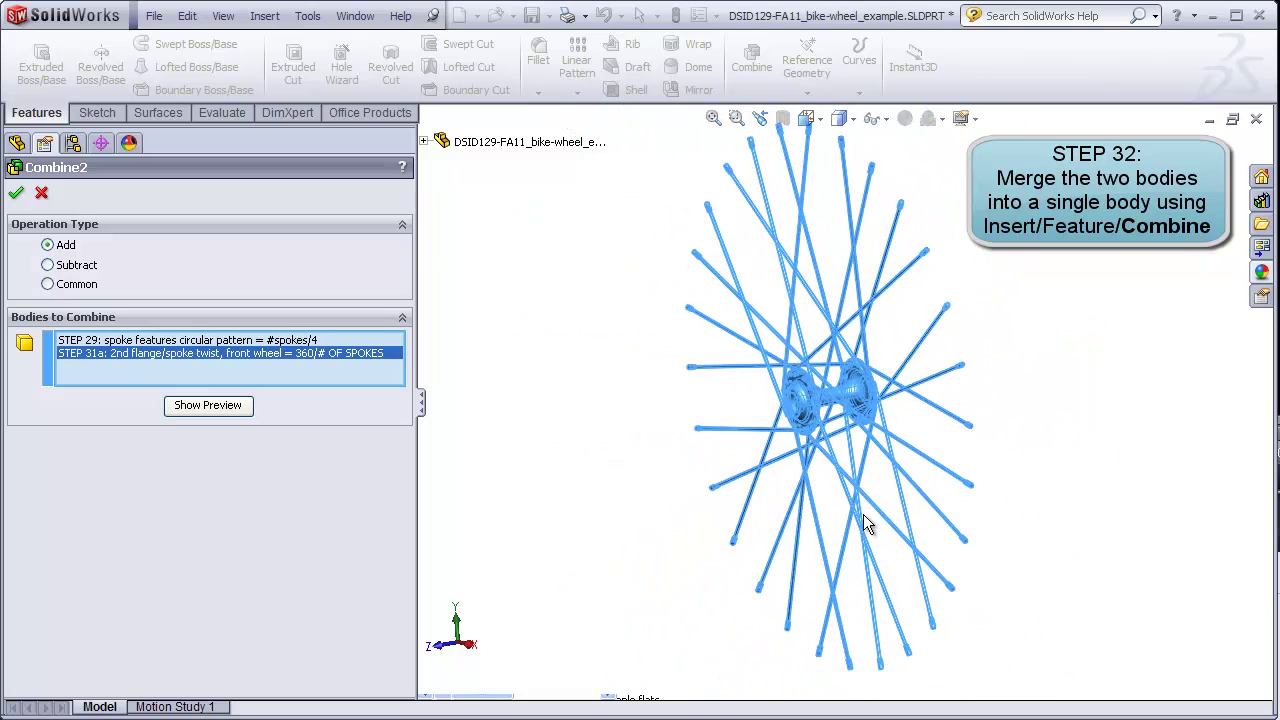
click(16, 193)
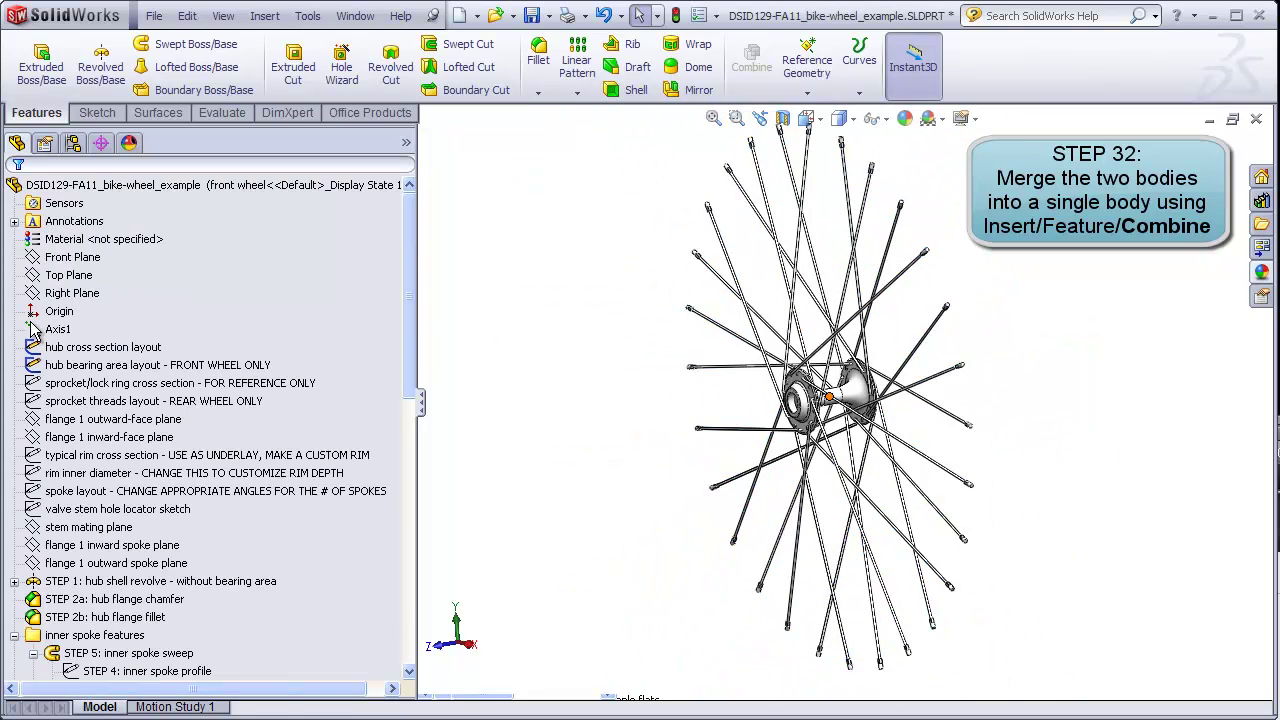
Step: Turn the wheel to the Front view and move the rollback bar below the rim features
click(62, 244)
key(Escape)
key(ctrl+1)
click(820, 121)
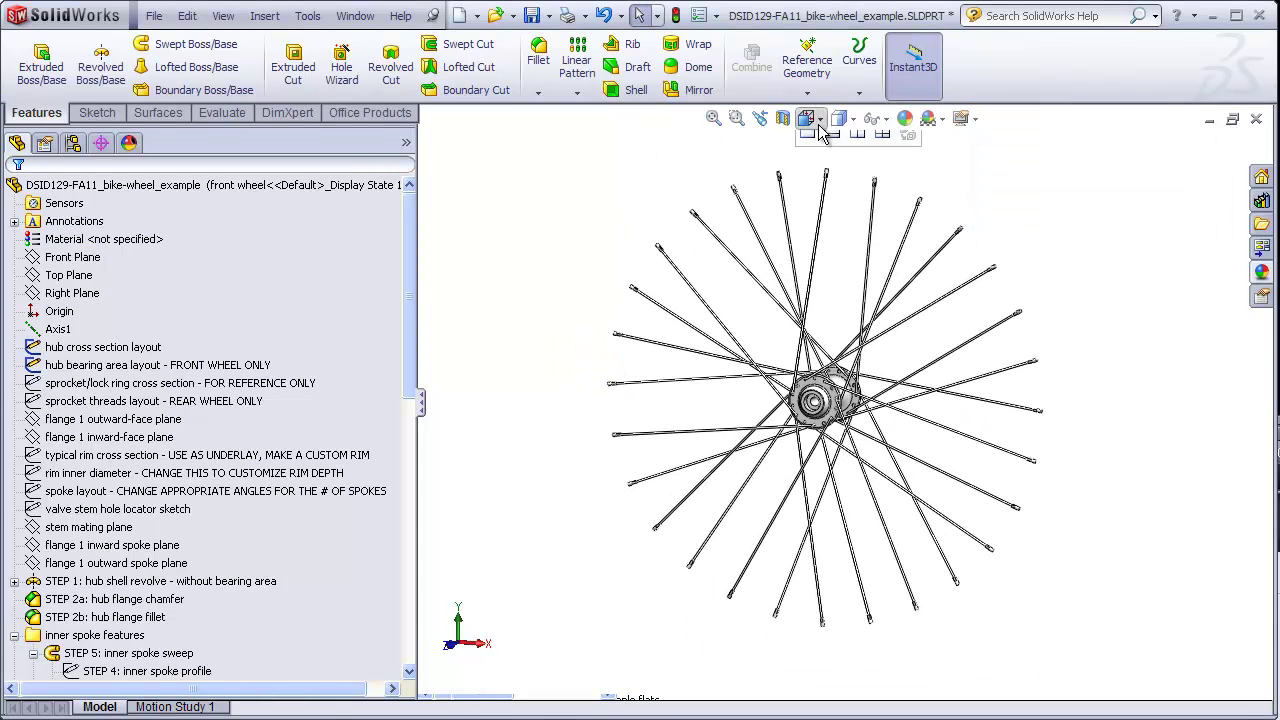
click(810, 135)
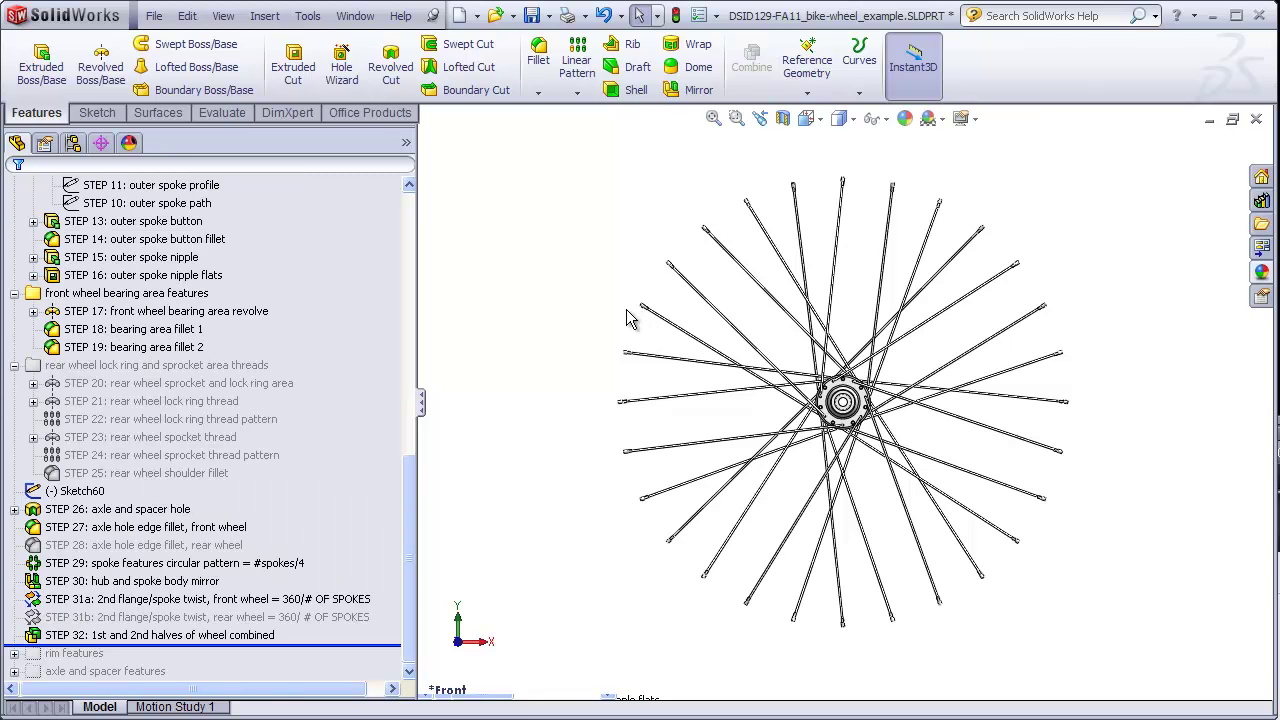
middle_drag(630, 318, 557, 363)
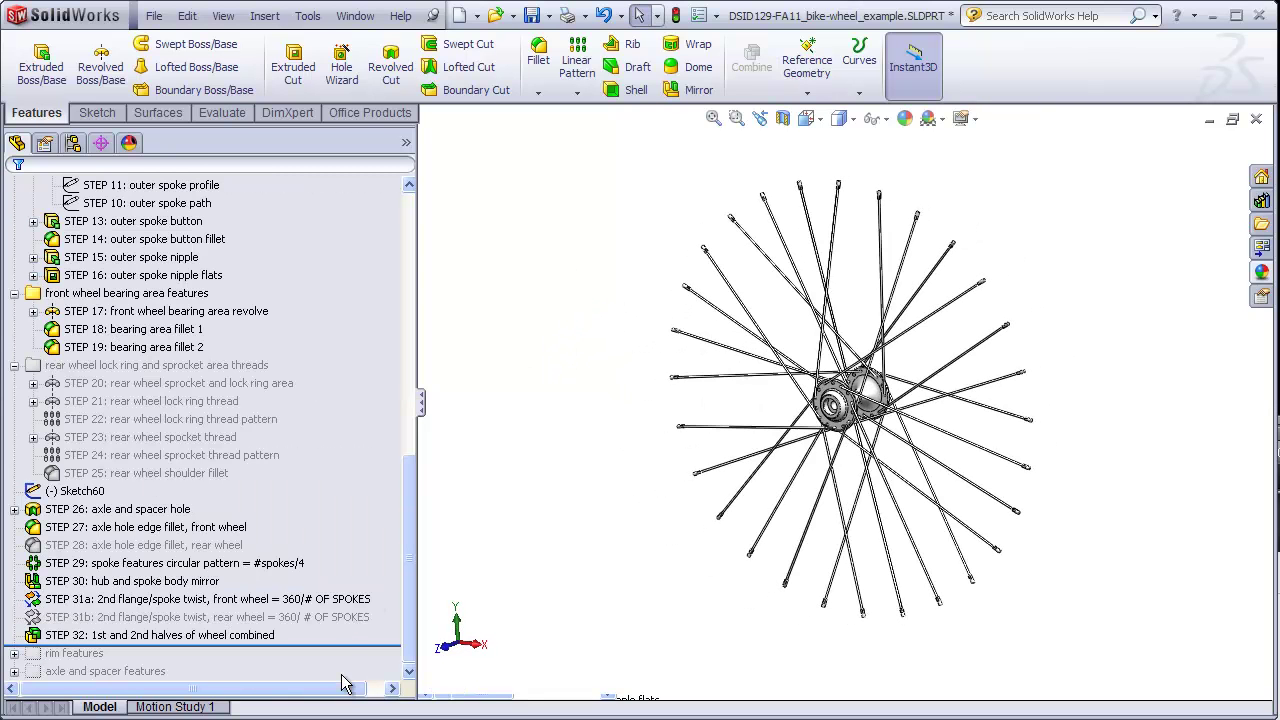
drag(362, 645, 357, 659)
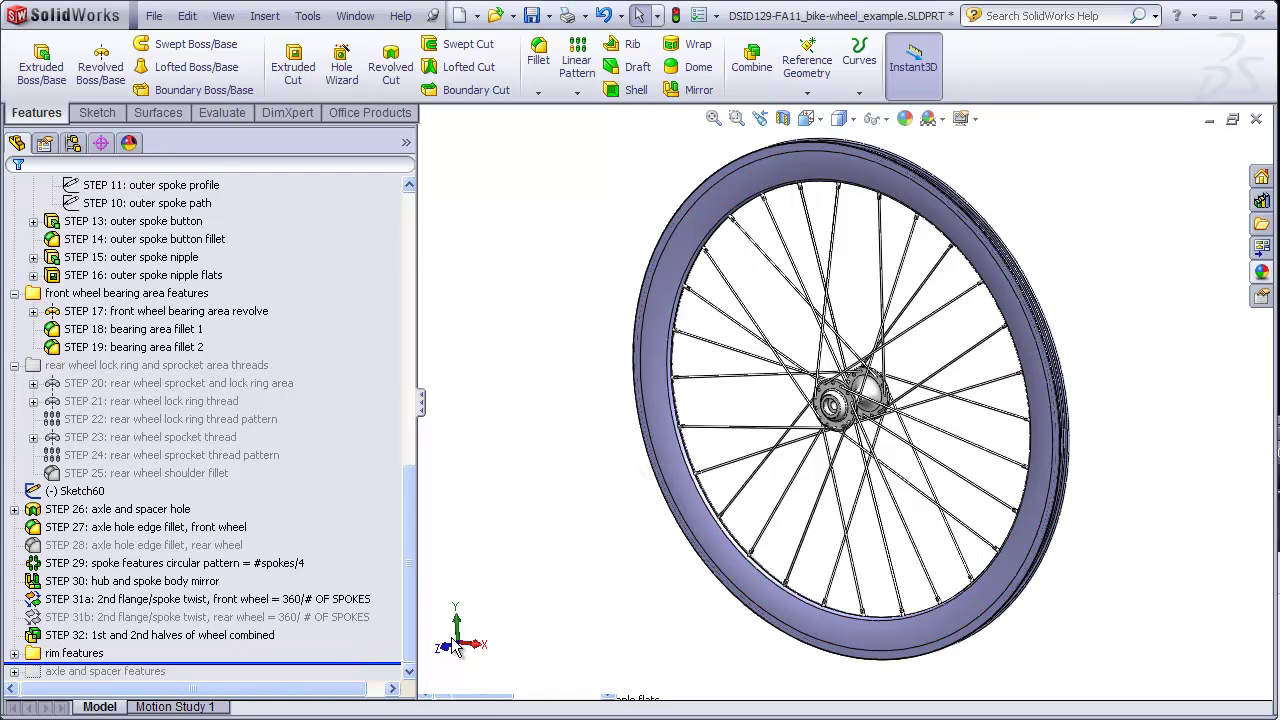
Step: Move the rollback bar below the axle and spacer features, then zoom and orbit to inspect the hub axle
drag(391, 670, 391, 684)
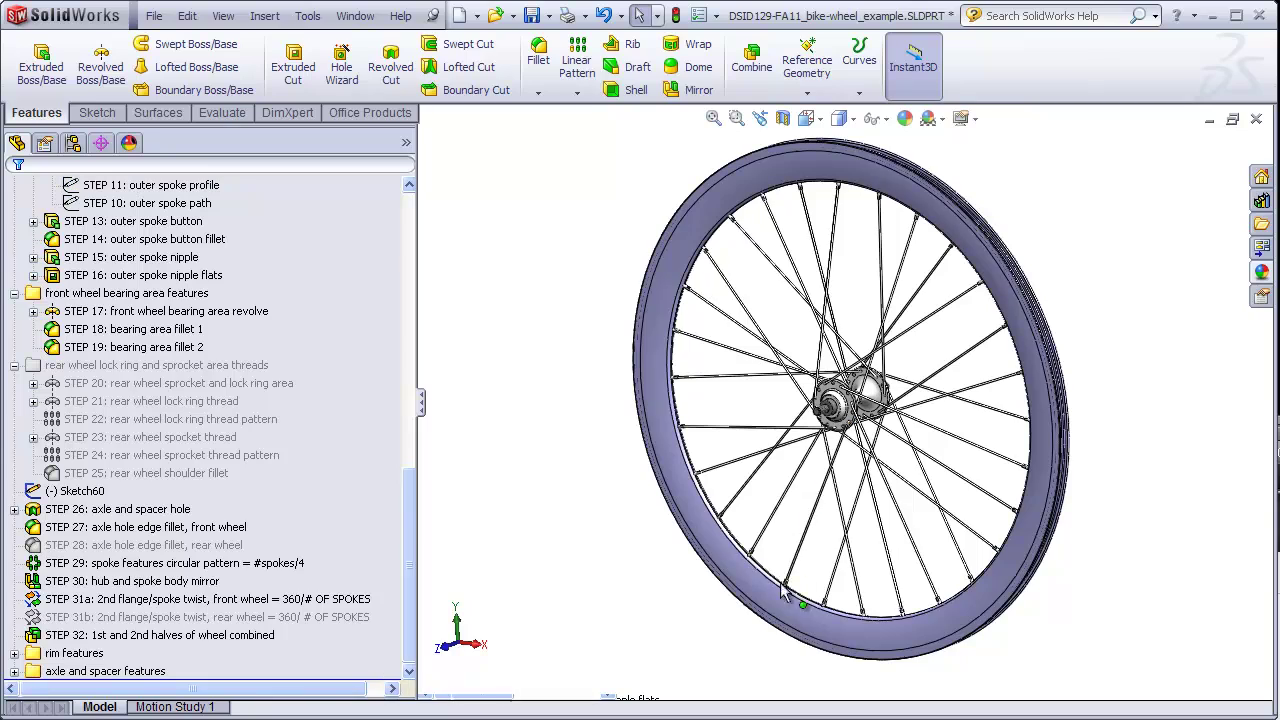
scroll(857, 445, down, 4)
scroll(857, 445, down, 2)
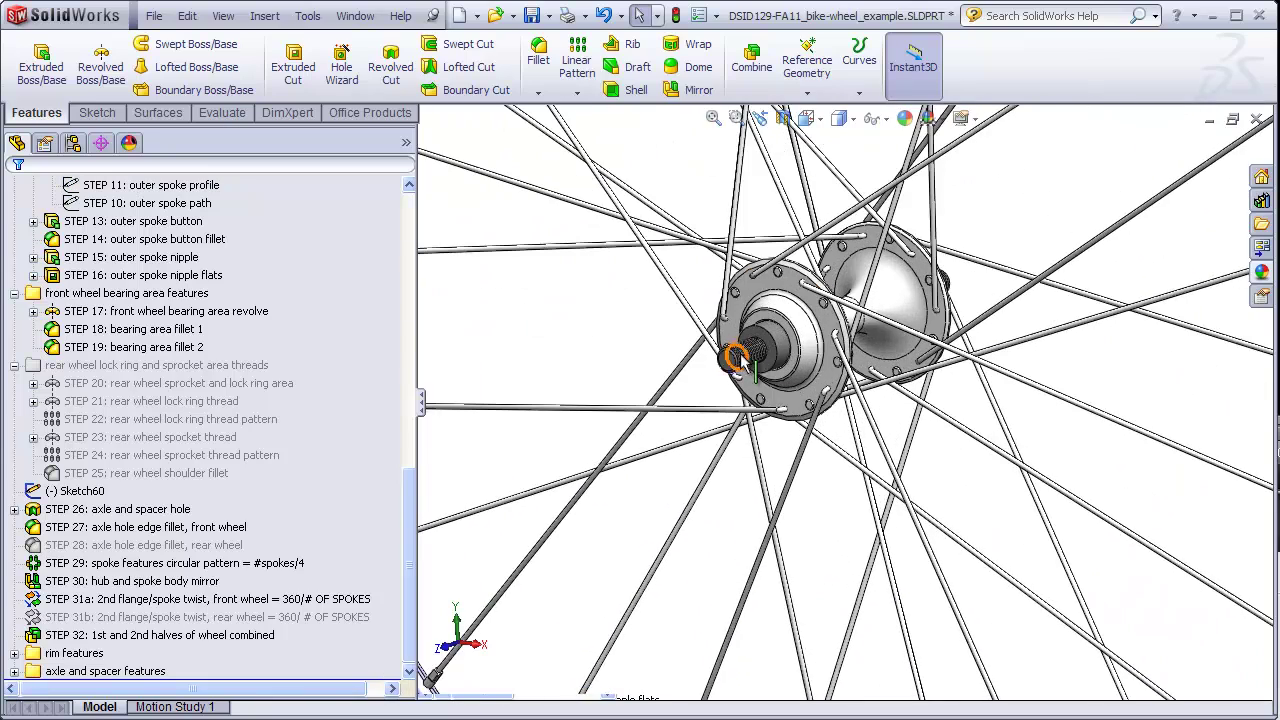
middle_drag(745, 372, 698, 390)
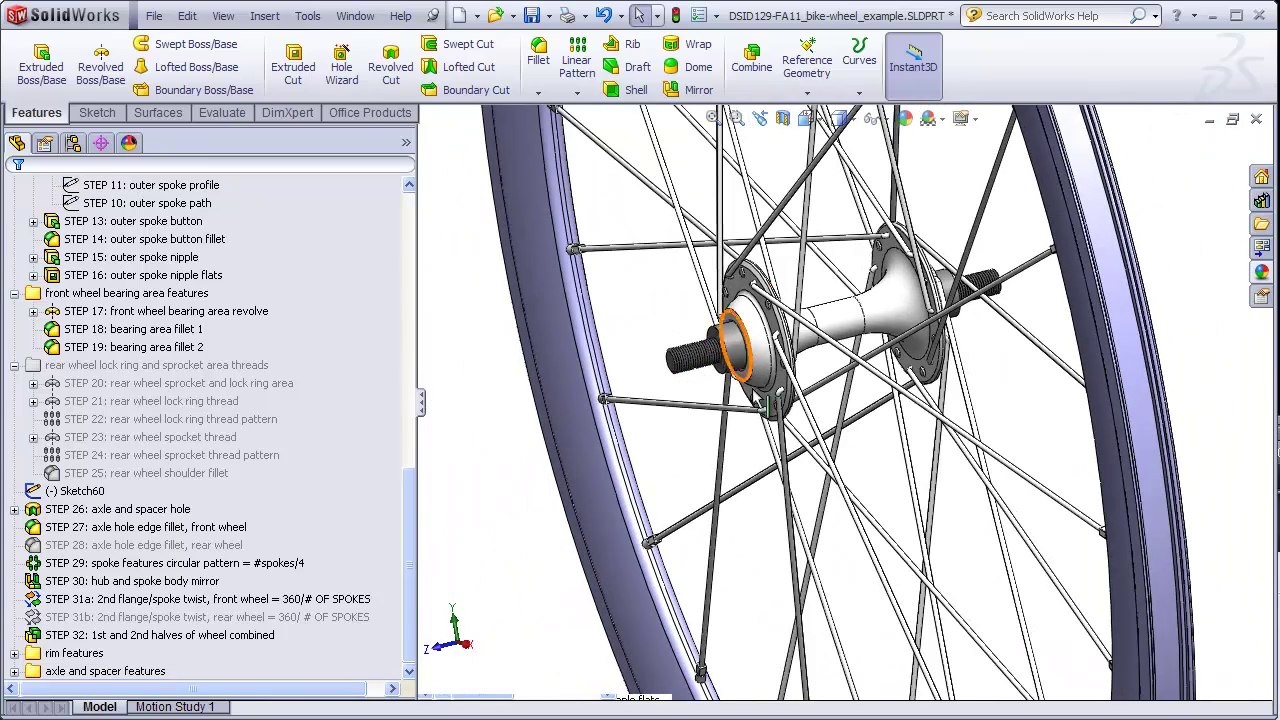
scroll(770, 430, up, 5)
middle_drag(770, 432, 997, 402)
scroll(997, 402, down, 2)
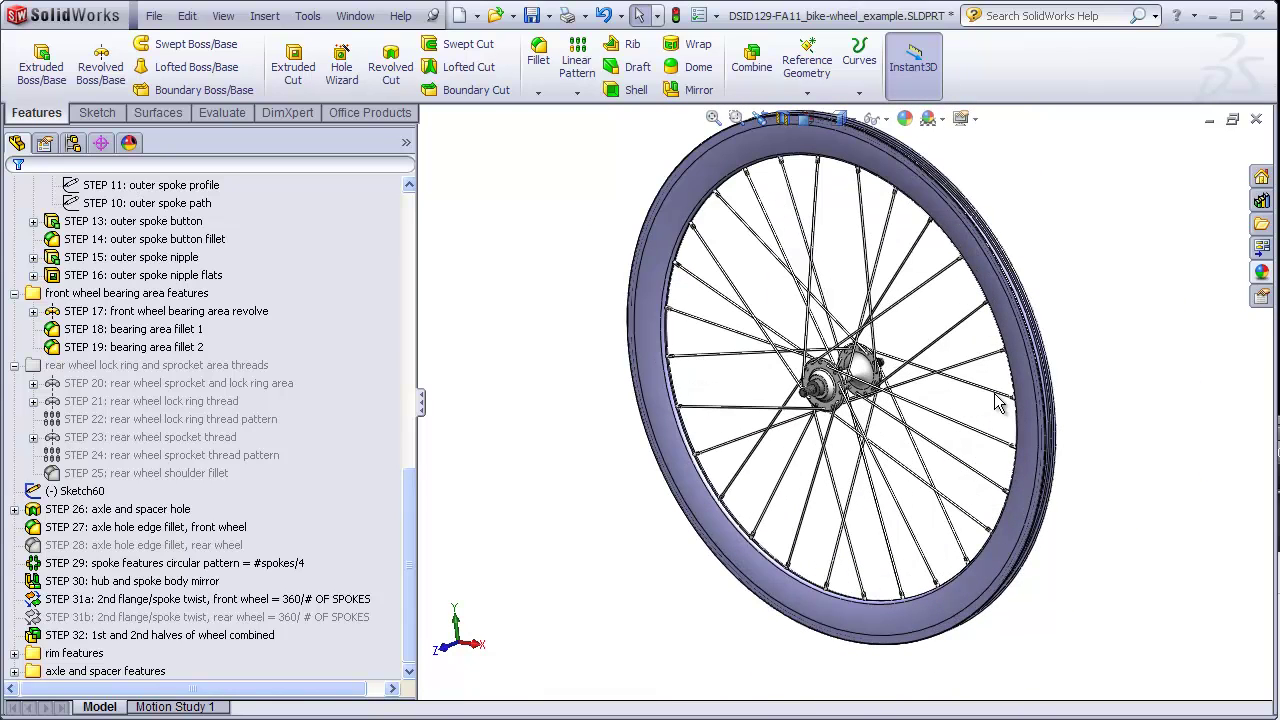